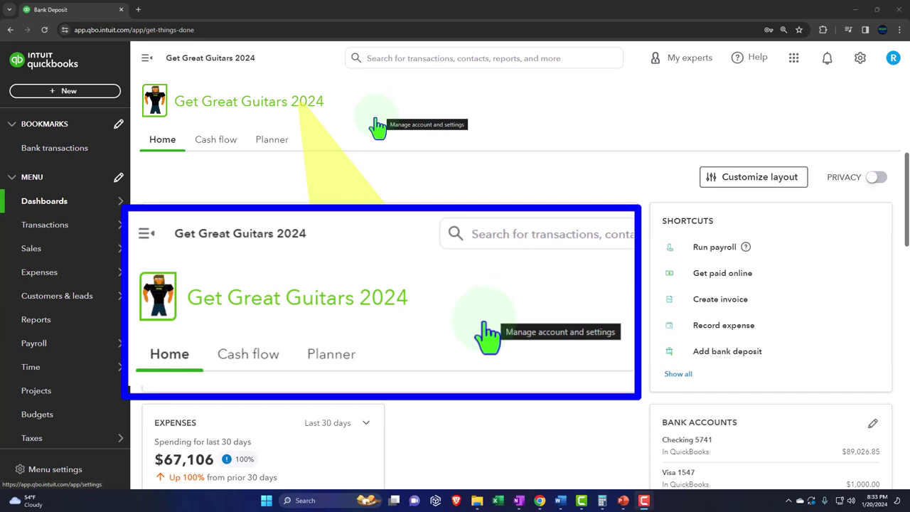
Open the favorite Balance Sheet, Profit and Loss and Trial Balance reports, each in its own new browser tab.
left_click(44, 320)
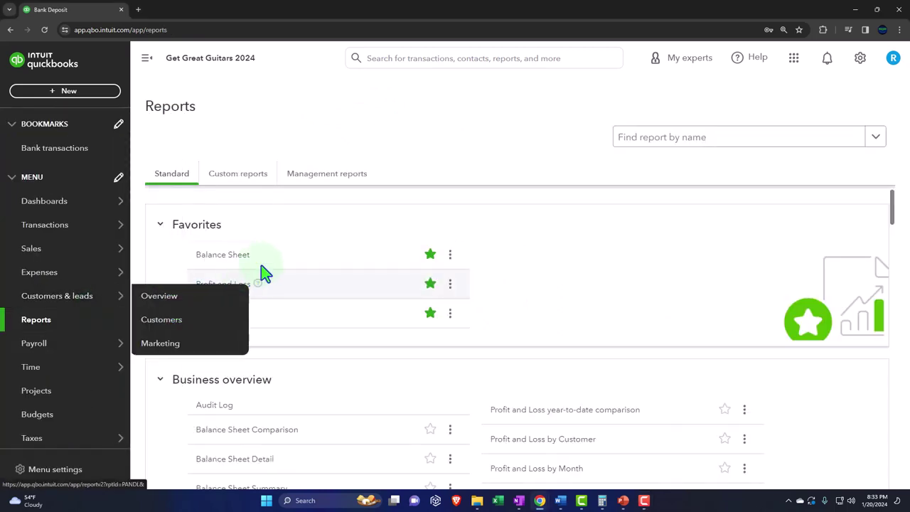
right_click(233, 267)
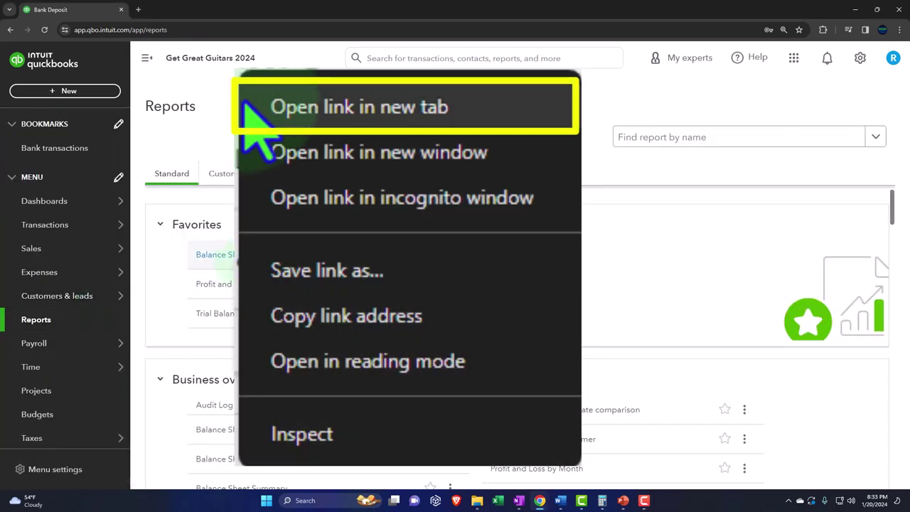
left_click(298, 275)
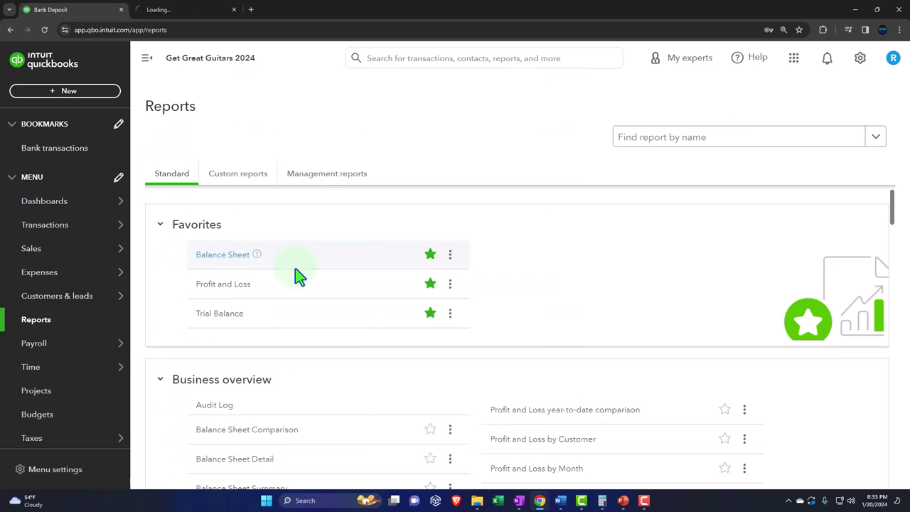
right_click(243, 293)
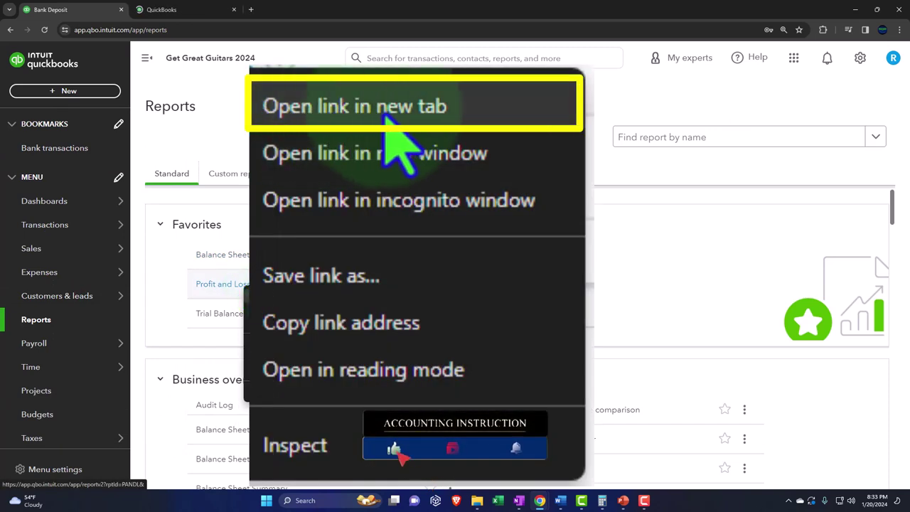
left_click(288, 304)
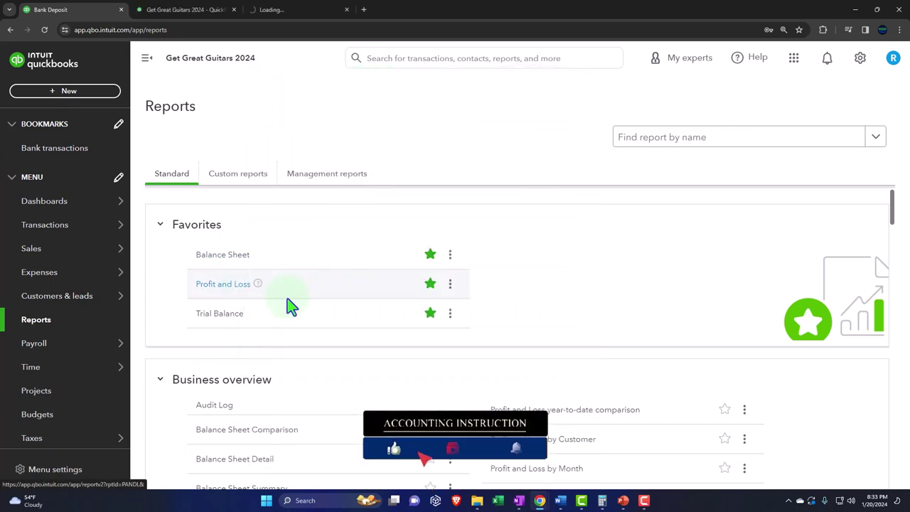
right_click(231, 317)
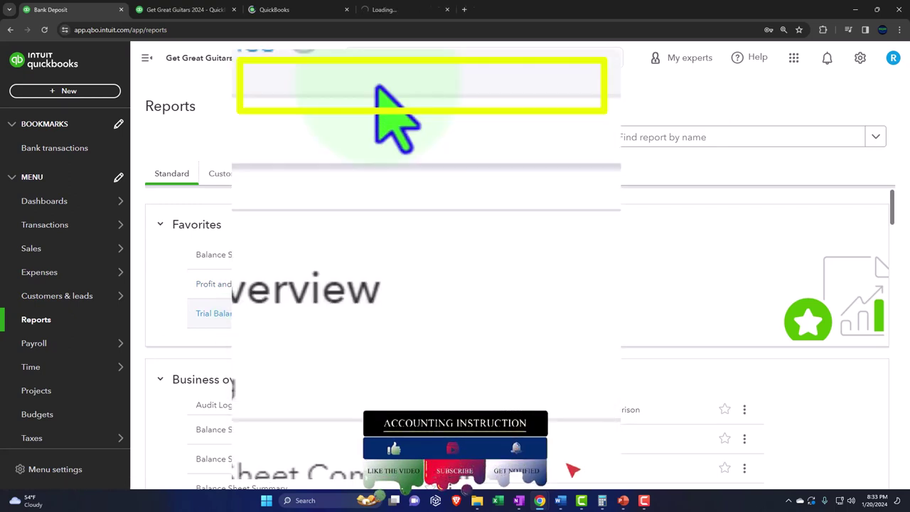
left_click(275, 330)
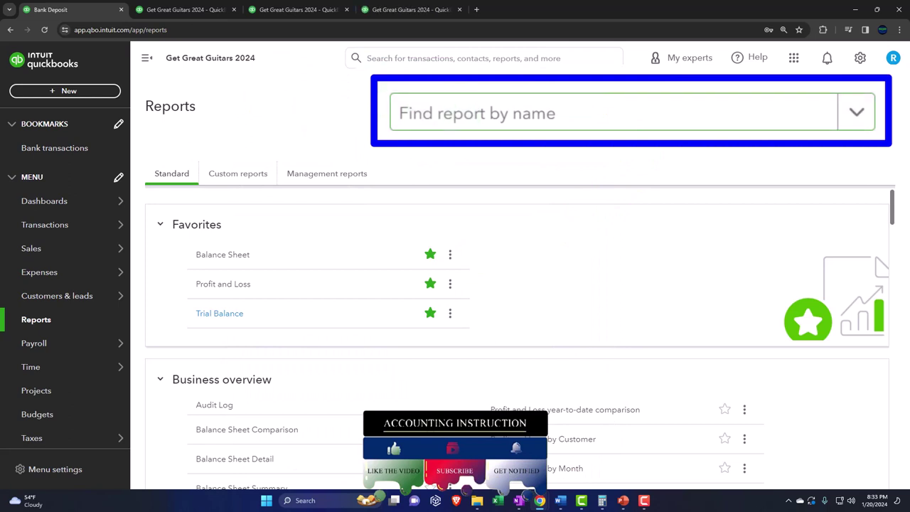
On the Balance Sheet report, collapse the navigation menu and run the report for 01/01/2024 to 01/31/2024.
left_click(196, 13)
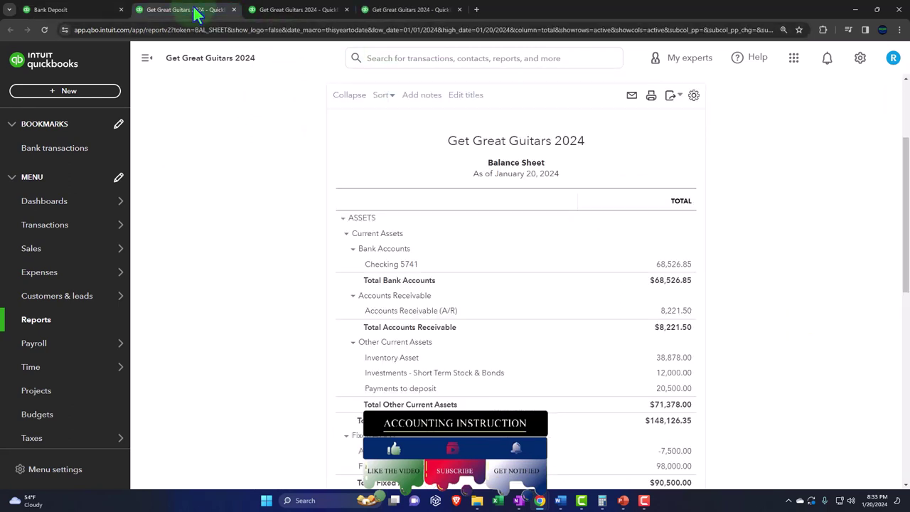
left_click(147, 58)
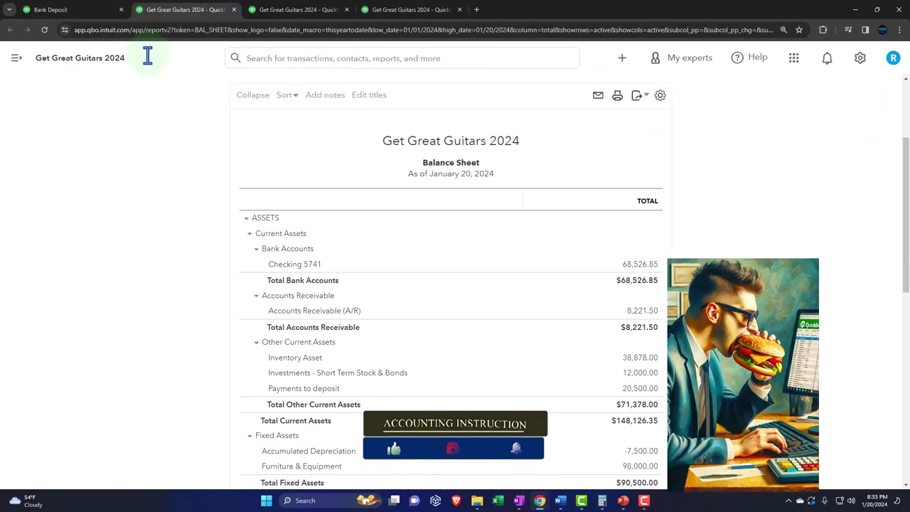
scroll(157, 122, "up", 3)
left_click(178, 150)
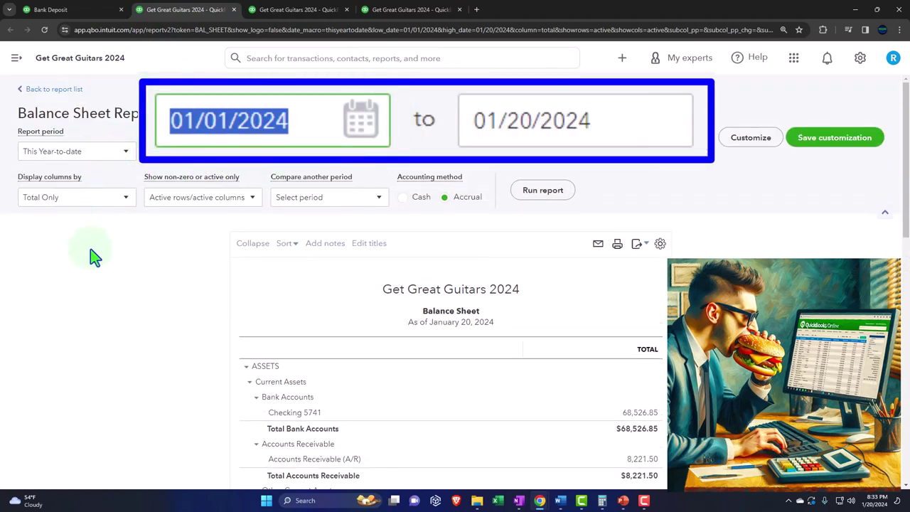
type("01012024")
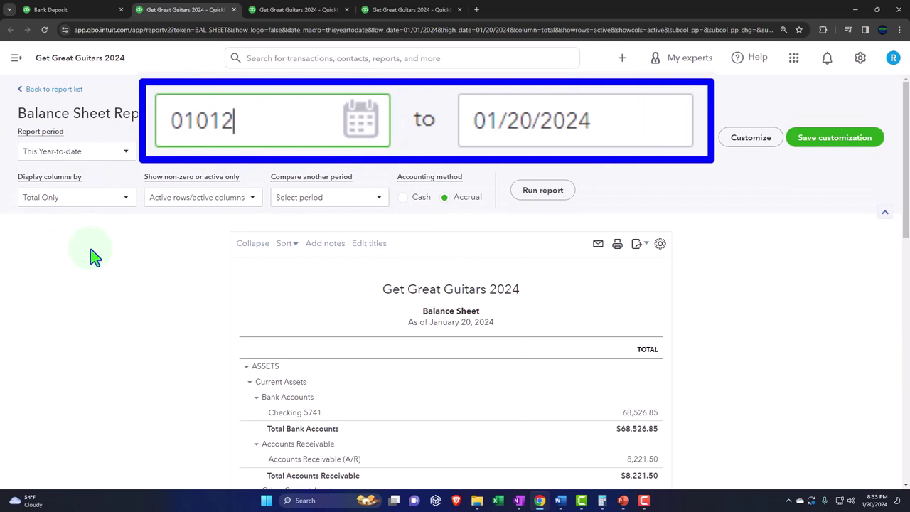
key("Tab")
type("013124")
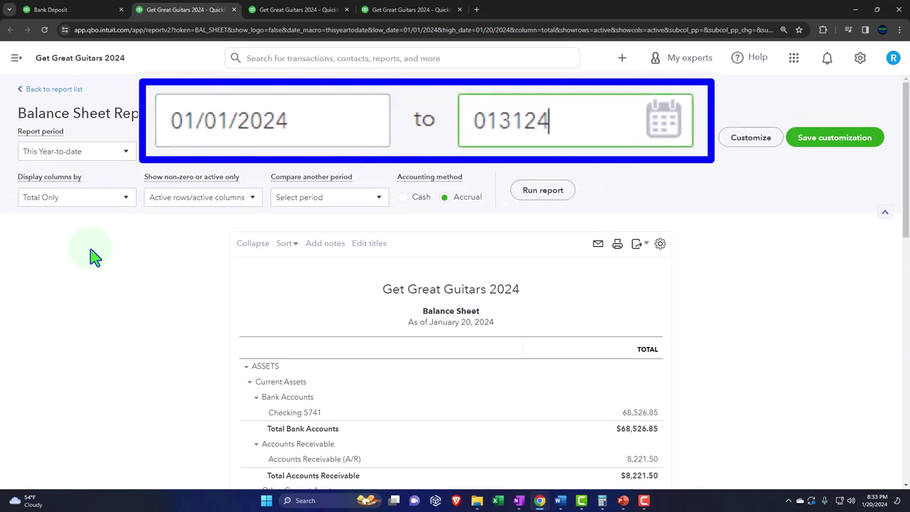
key("Tab")
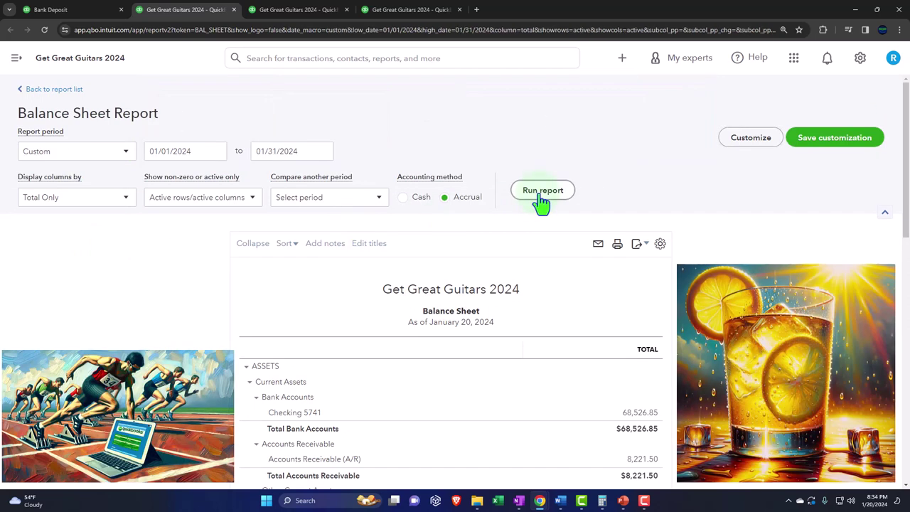
left_click(540, 196)
On the Profit and Loss report, collapse the navigation menu and run the report for 01/01/2024 to 01/31/2024.
left_click(298, 10)
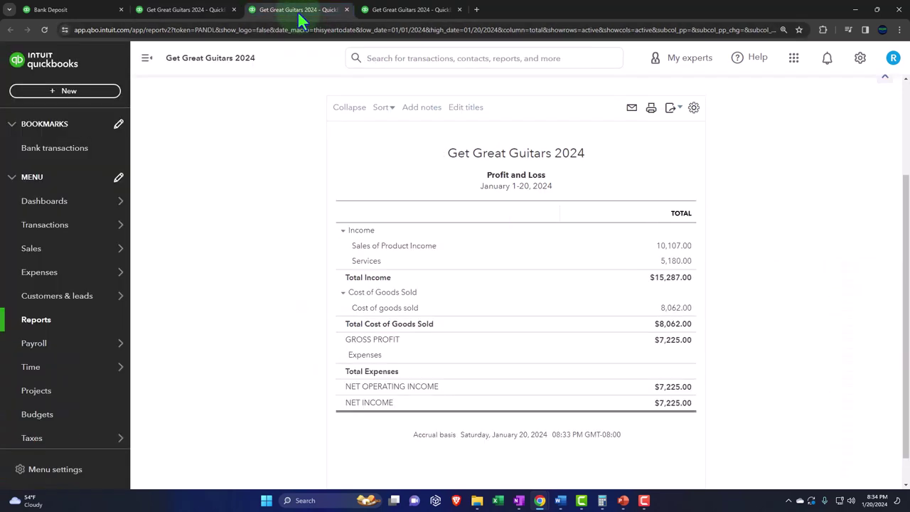
left_click(146, 59)
scroll(134, 220, "up", 3)
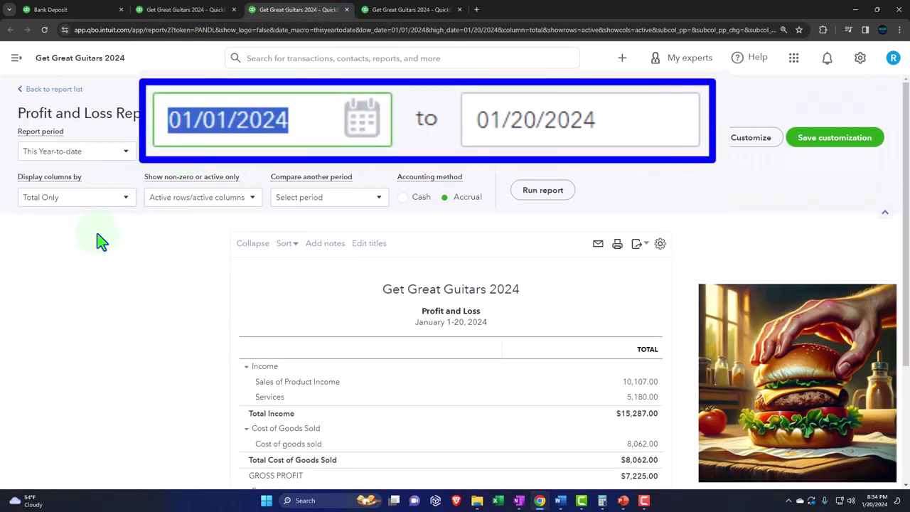
type("01012024")
key("Tab")
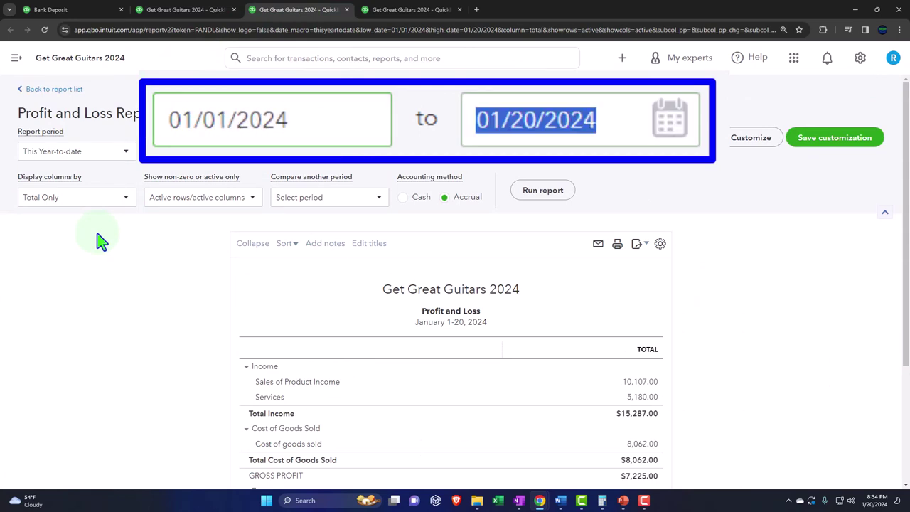
type("01312024")
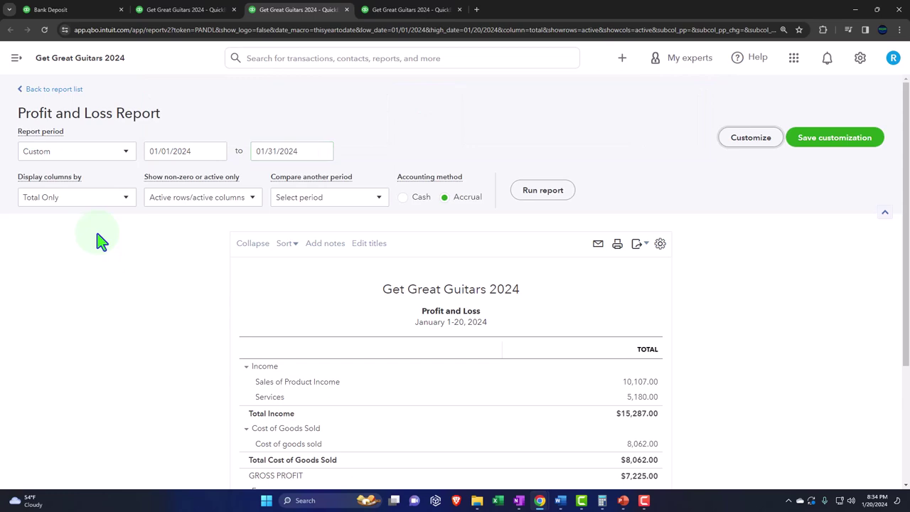
left_click(536, 199)
scroll(533, 204, "down", 2)
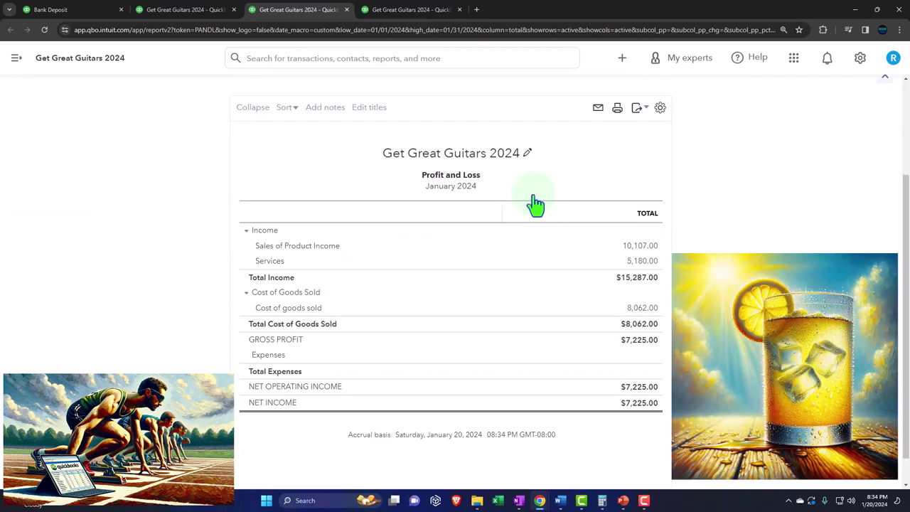
On the Trial Balance report, collapse the navigation menu and run the report for 01/01/2024 to 01/31/2024.
left_click(409, 12)
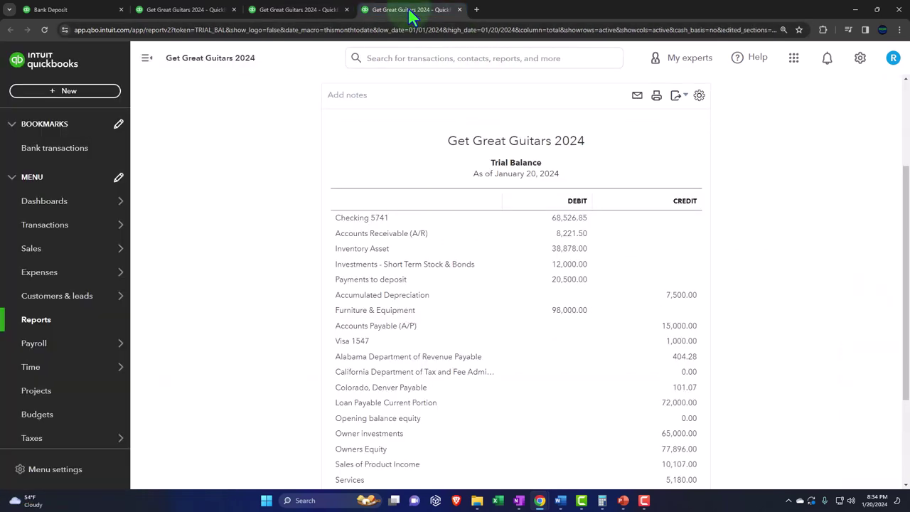
left_click(148, 63)
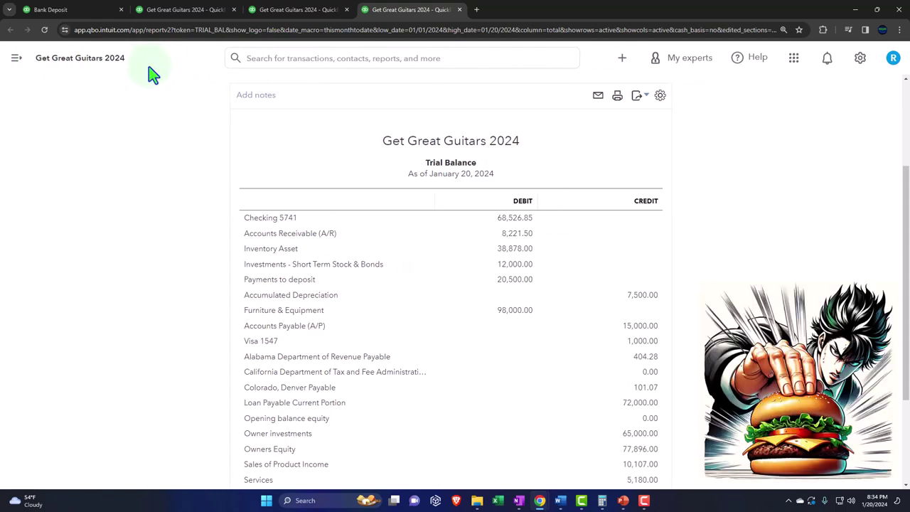
scroll(129, 227, "up", 2)
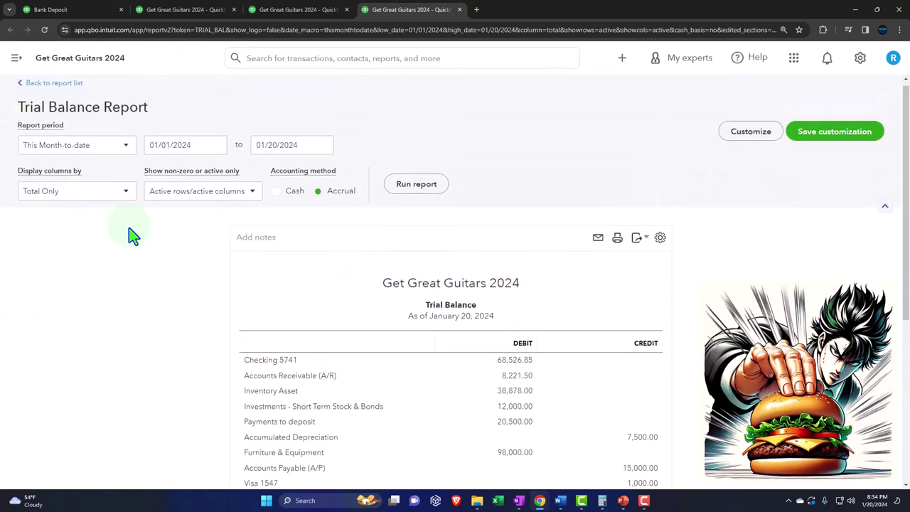
triple_click(204, 144)
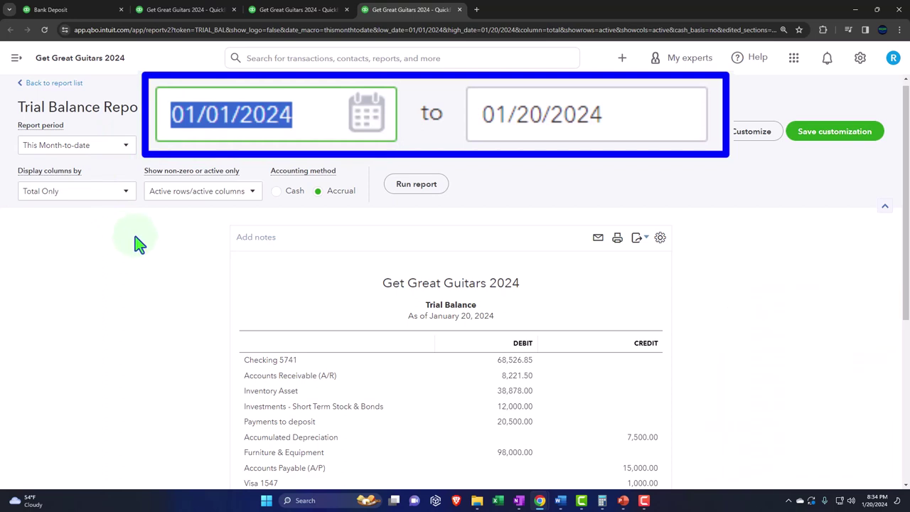
type("01012024")
key("Tab")
type("01312024")
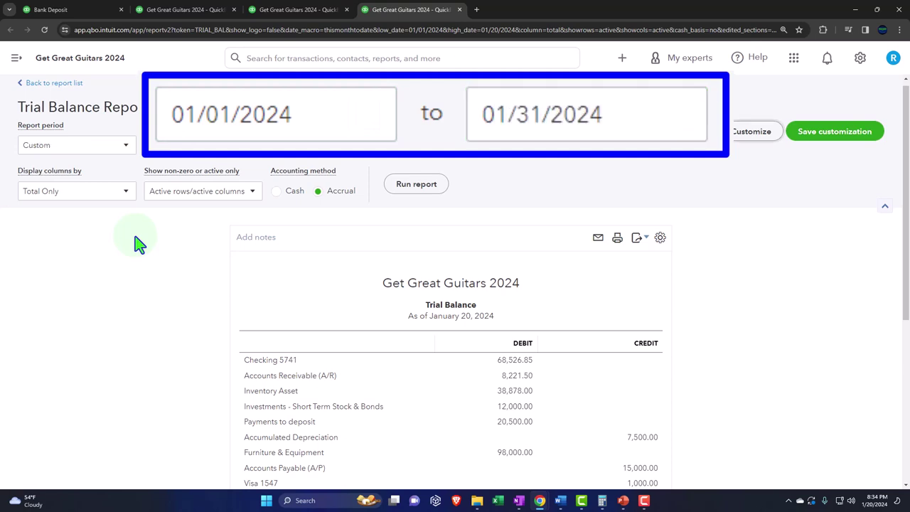
left_click(429, 189)
scroll(430, 198, "down", 2)
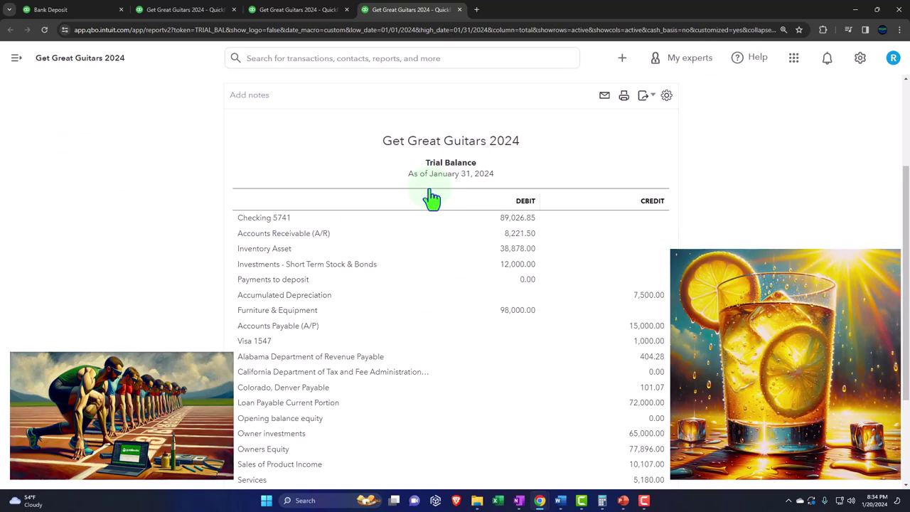
scroll(431, 198, "down", 1)
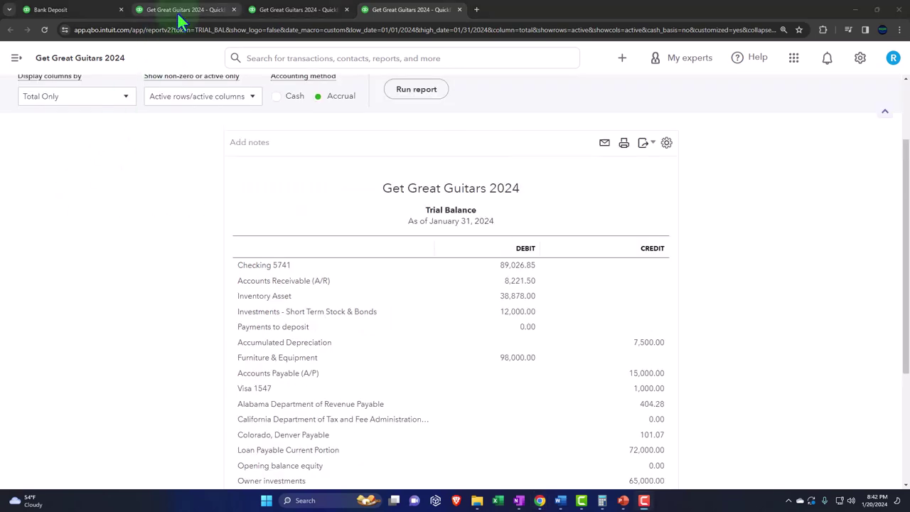
Review the current assets on the Balance Sheet, and look over the QuickBooks Flow Chart page in OneNote.
left_click(178, 10)
key("ctrl+plus")
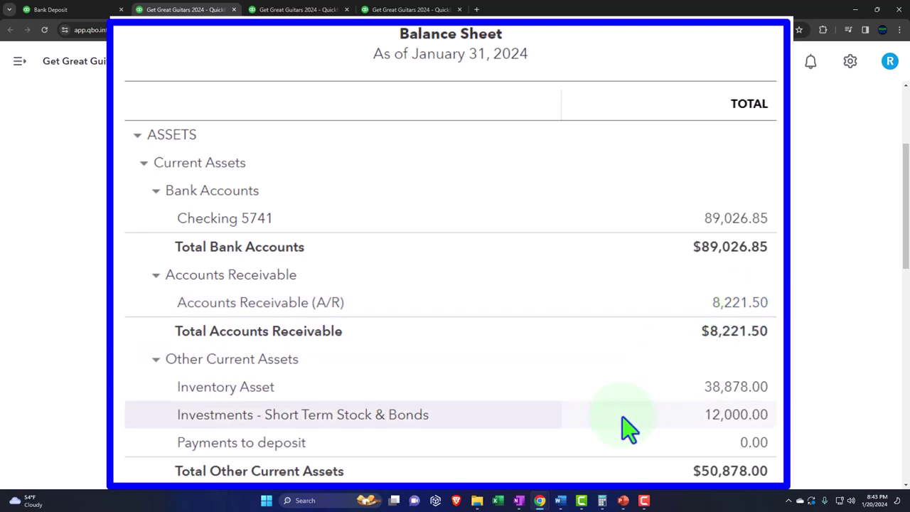
left_click(518, 500)
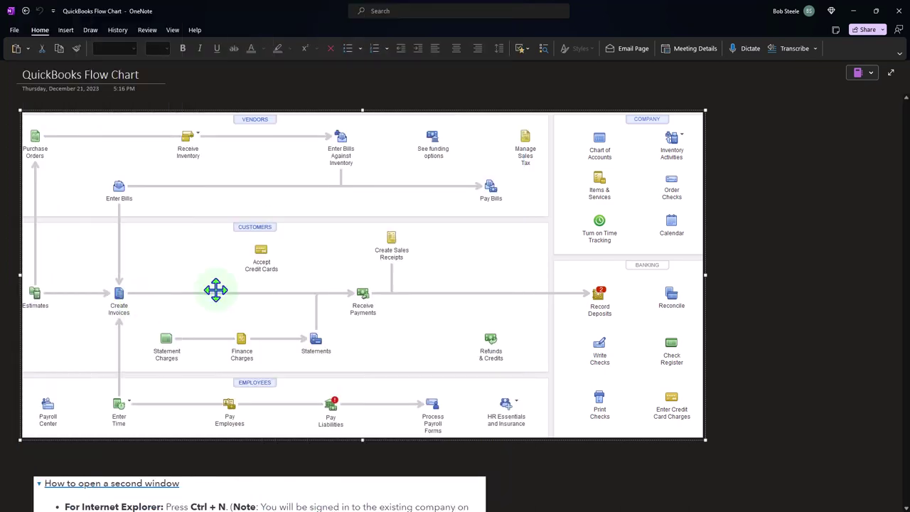
left_click(855, 13)
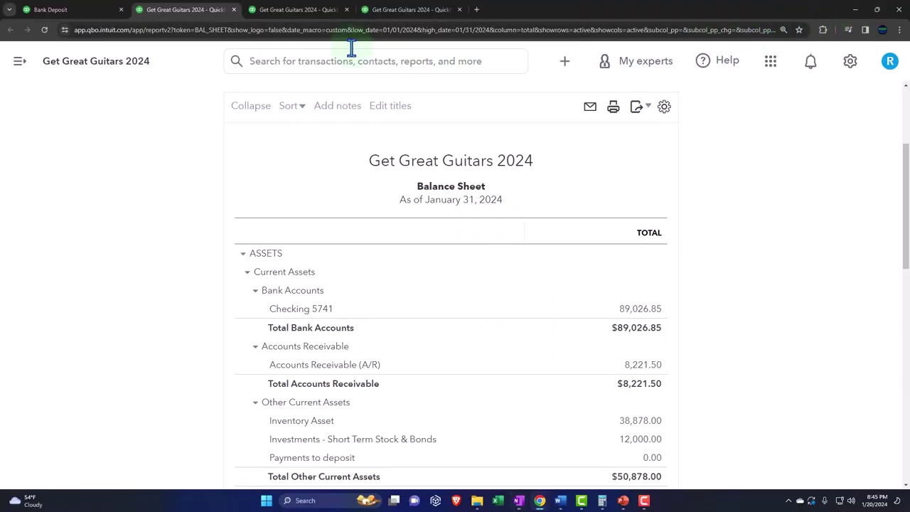
Open the Eric Music record from the Sales customers list and bring up its transaction list.
left_click(76, 12)
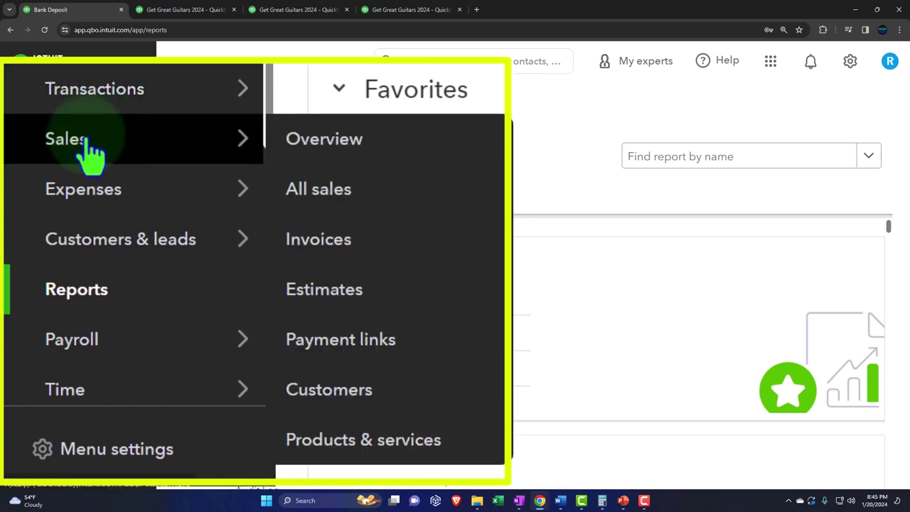
left_click(93, 146)
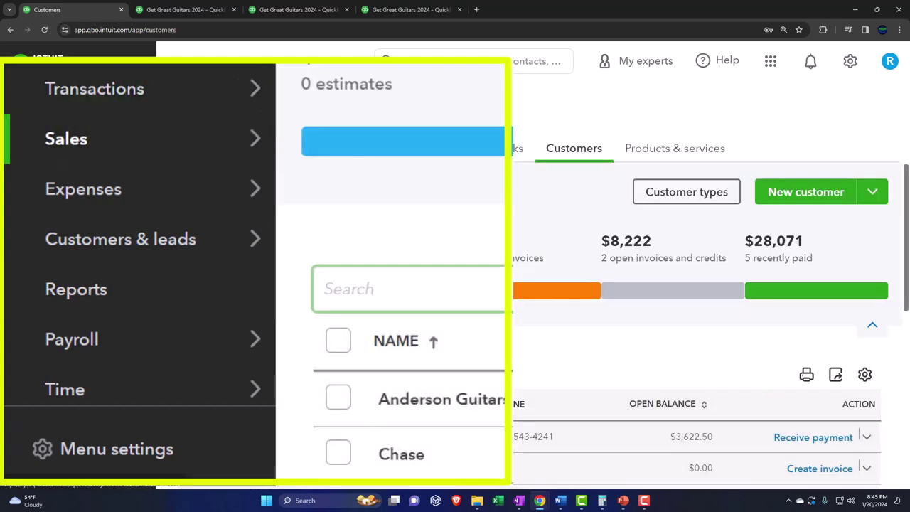
left_click(174, 69)
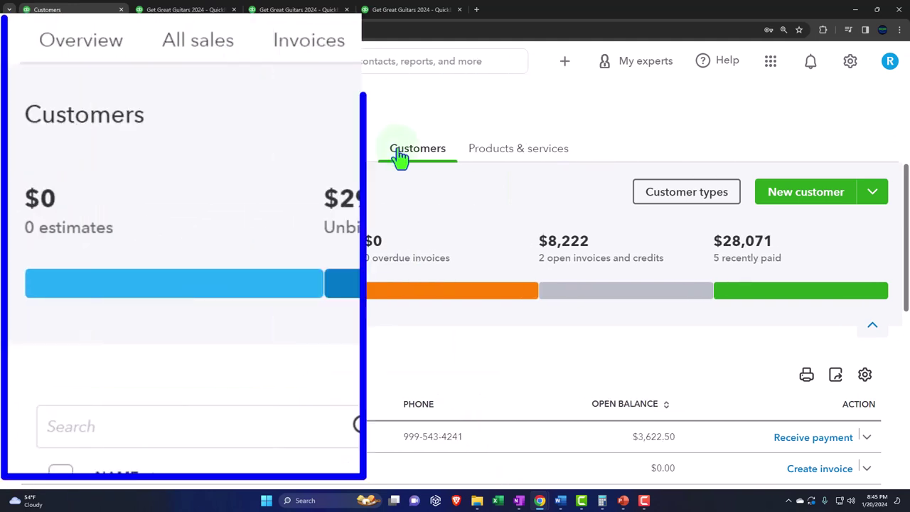
left_click(398, 160)
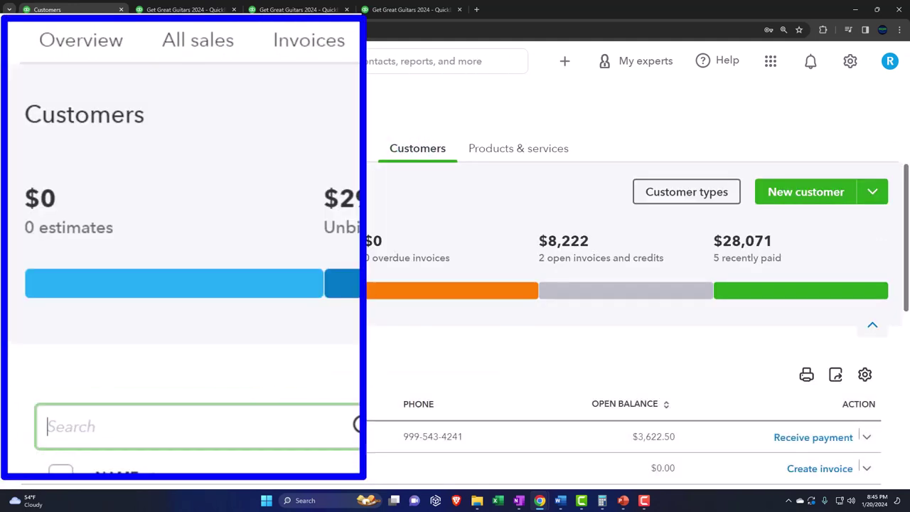
scroll(270, 178, "down", 5)
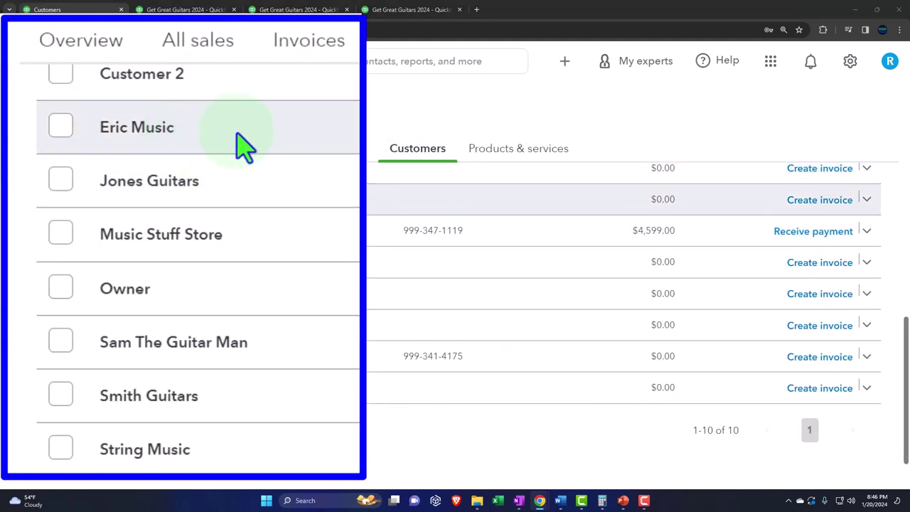
left_click(139, 207)
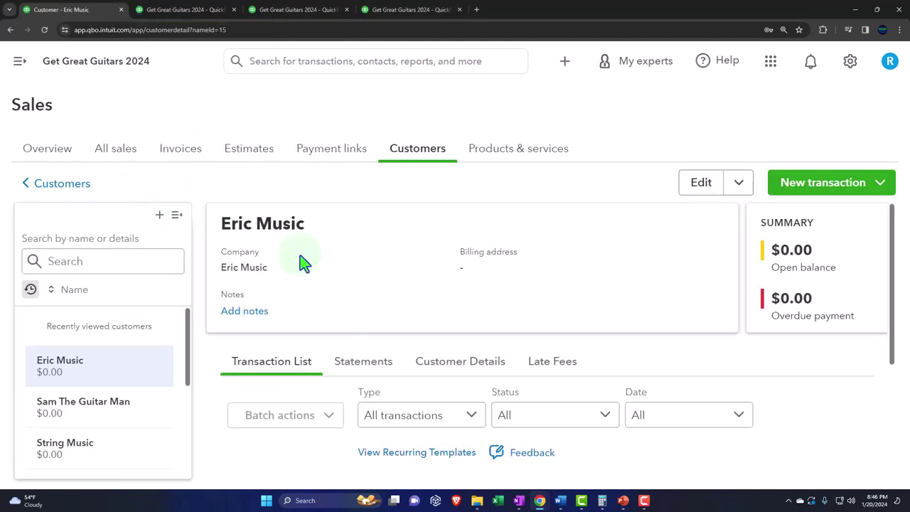
scroll(279, 212, "down", 3)
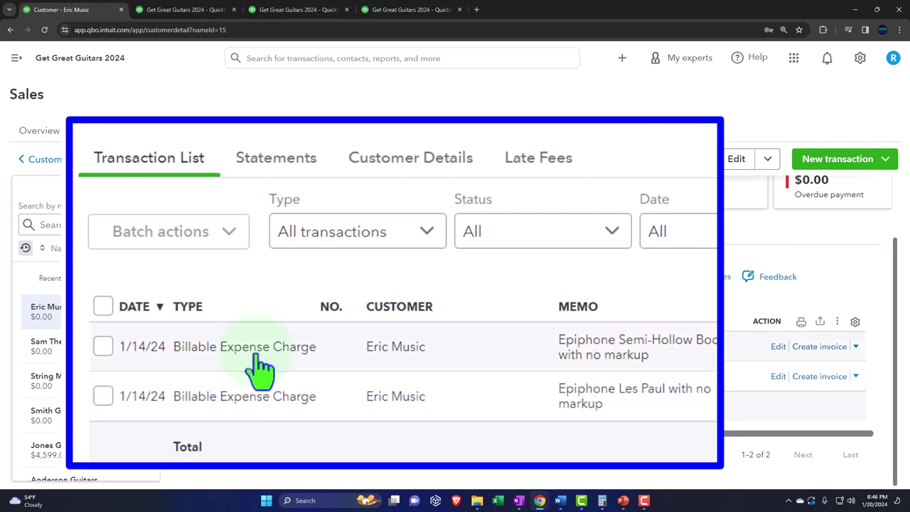
Open the list of all sales transactions and filter it by the Unbilled Income type.
left_click(106, 138)
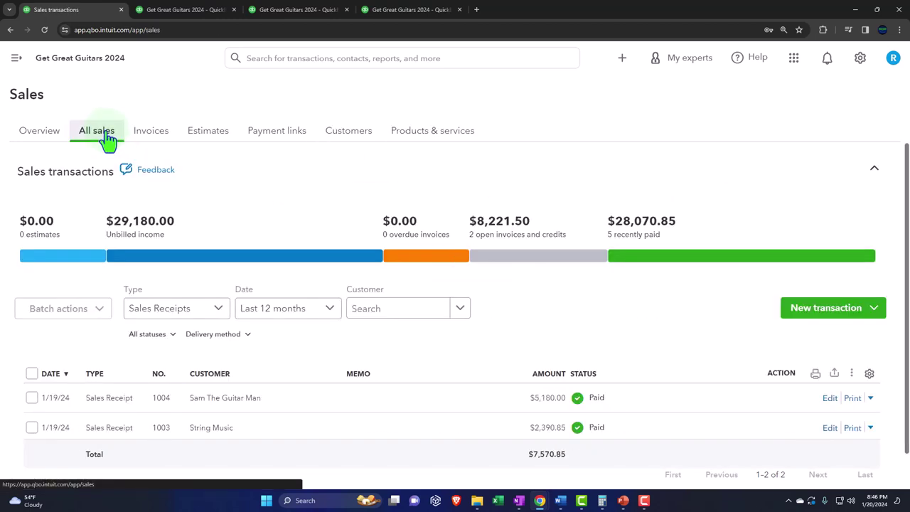
scroll(98, 234, "down", 1)
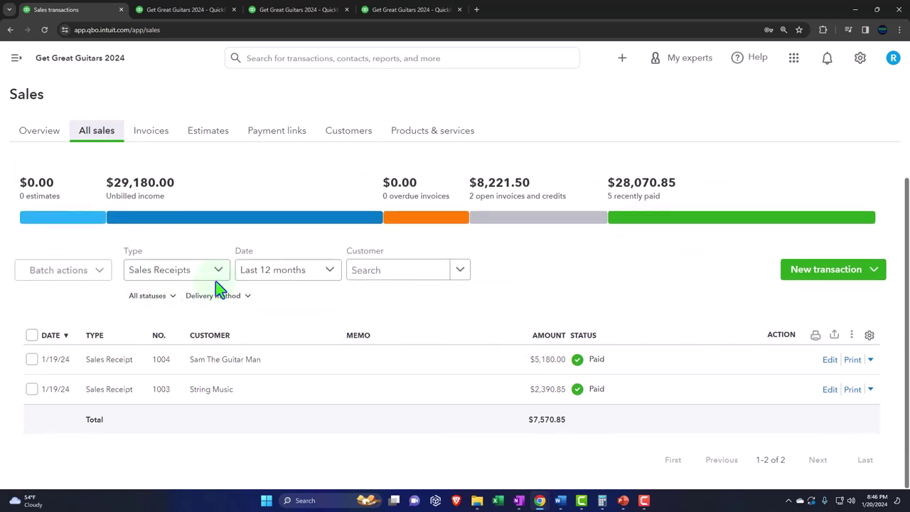
left_click(218, 272)
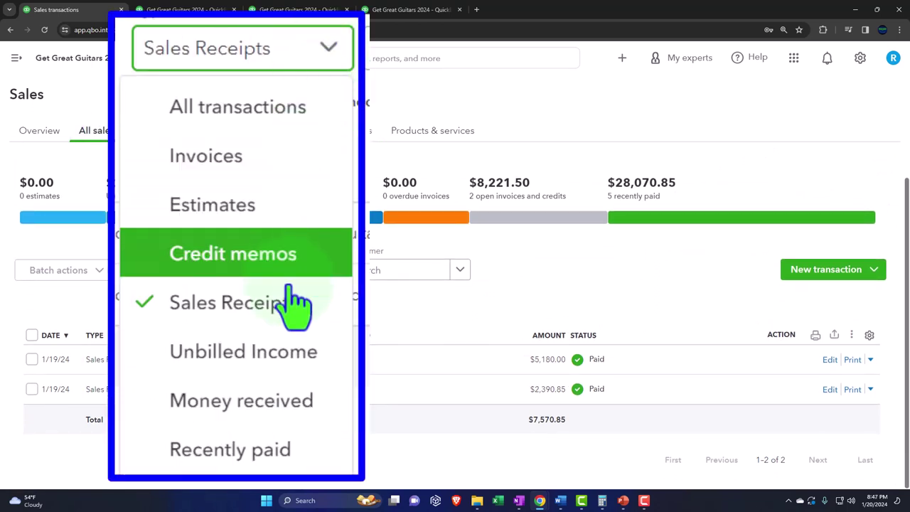
left_click(203, 417)
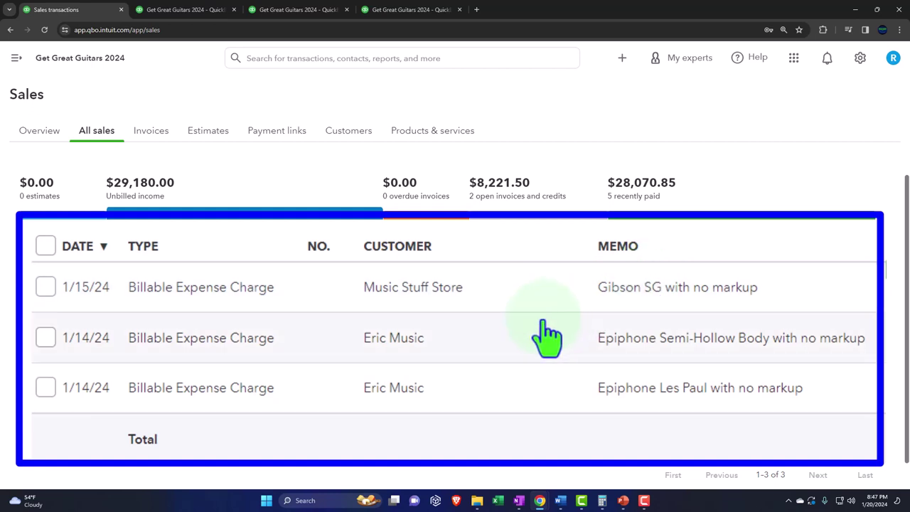
View the Music Stuff Store charge's details and the Epiphone Semi-Hollow Body billable expense form, closing each without changes.
left_click(250, 362)
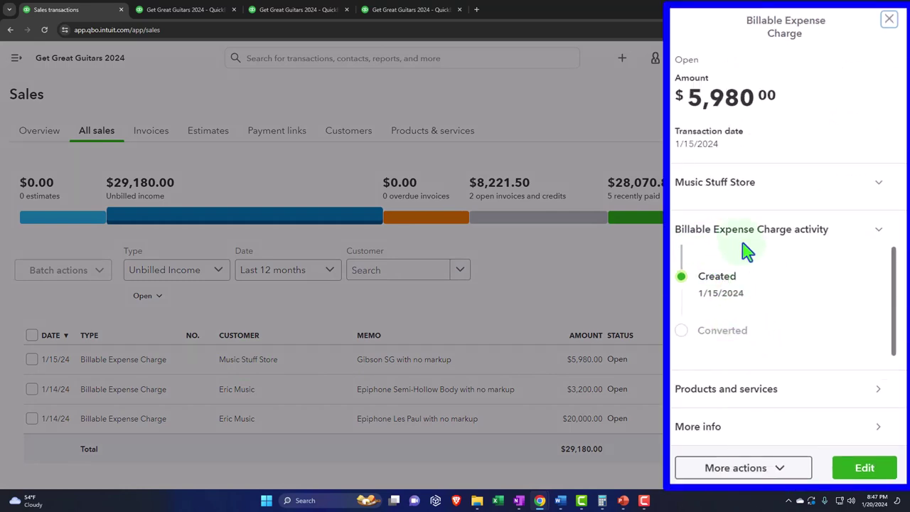
left_click(888, 19)
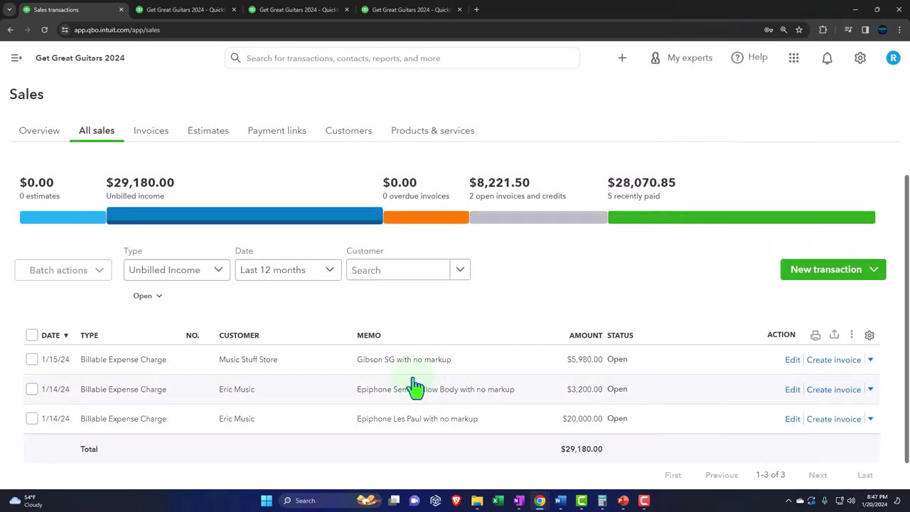
left_click(790, 394)
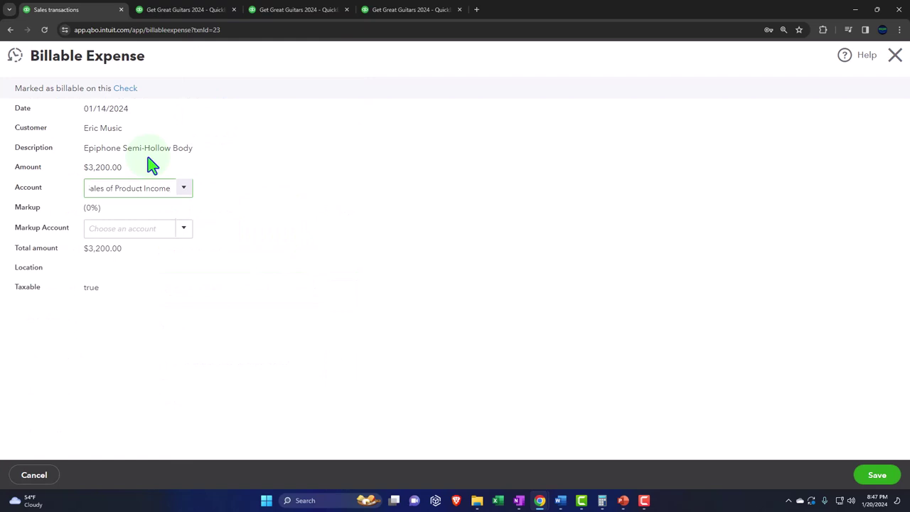
left_click(895, 57)
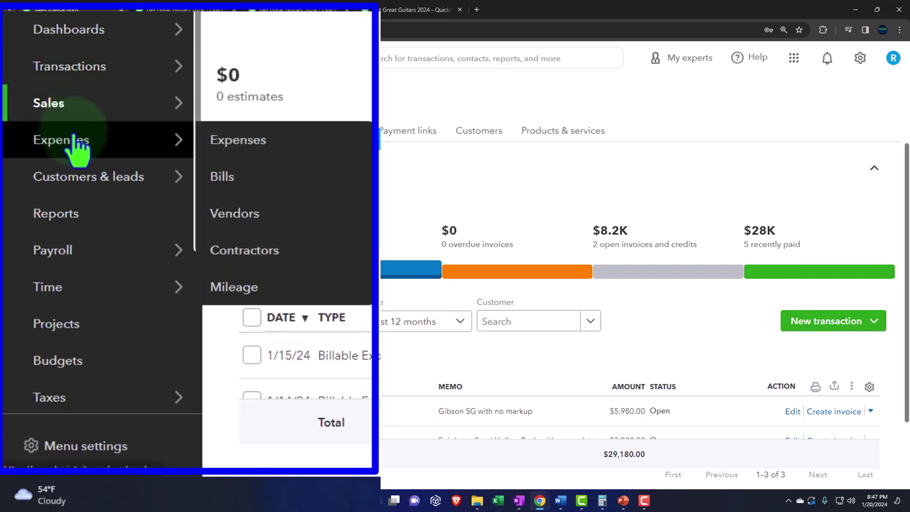
Go to the Expenses vendors page, collapse the navigation menu, clear the vendor filter, and open the Epiphone vendor record.
left_click(78, 146)
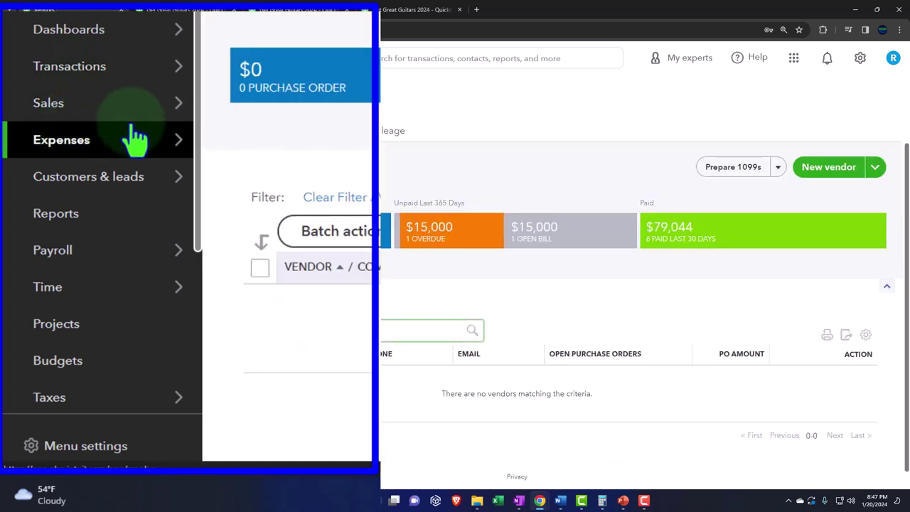
left_click(147, 57)
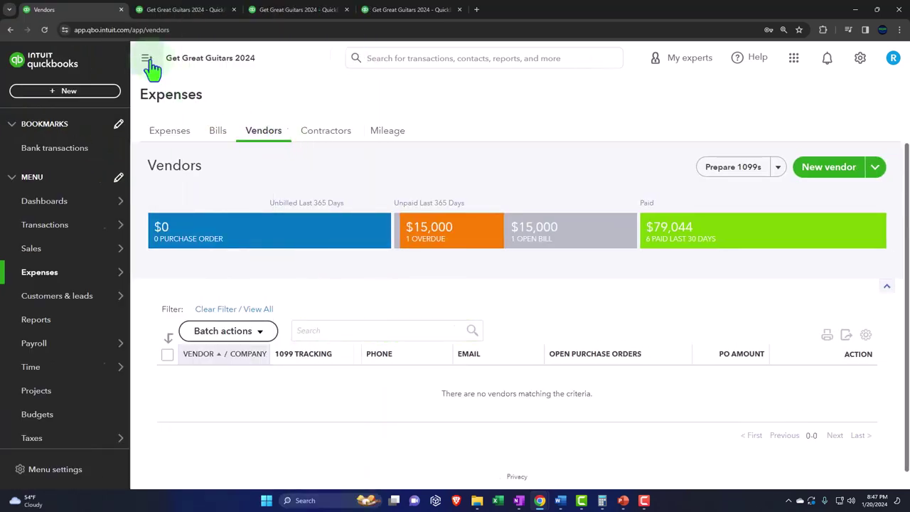
left_click(112, 307)
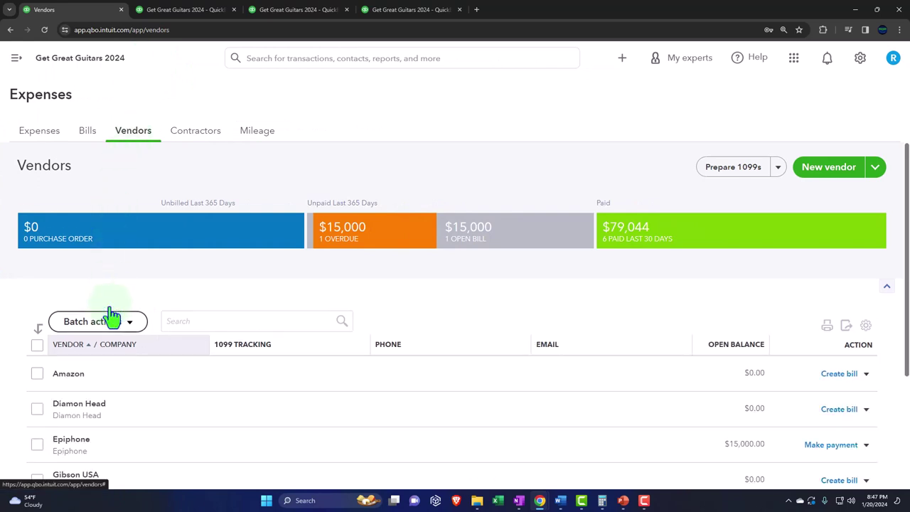
scroll(114, 313, "down", 1)
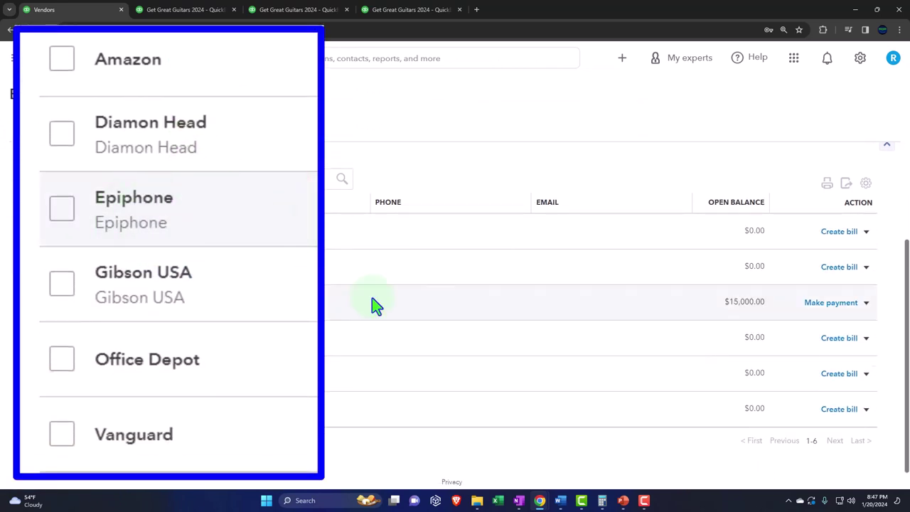
left_click(627, 301)
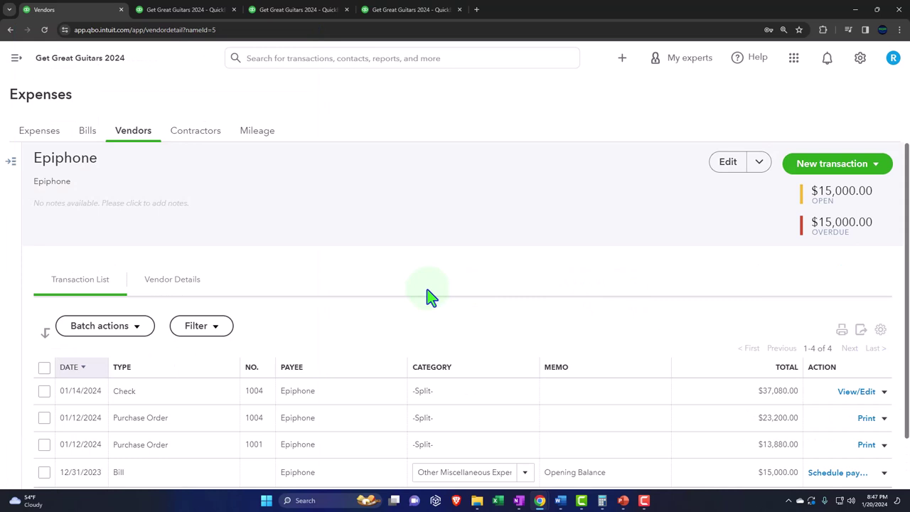
Open Epiphone's $23,200.00 purchase order, review the quantity, rate and customer on its item lines, and close it.
scroll(426, 299, "down", 2)
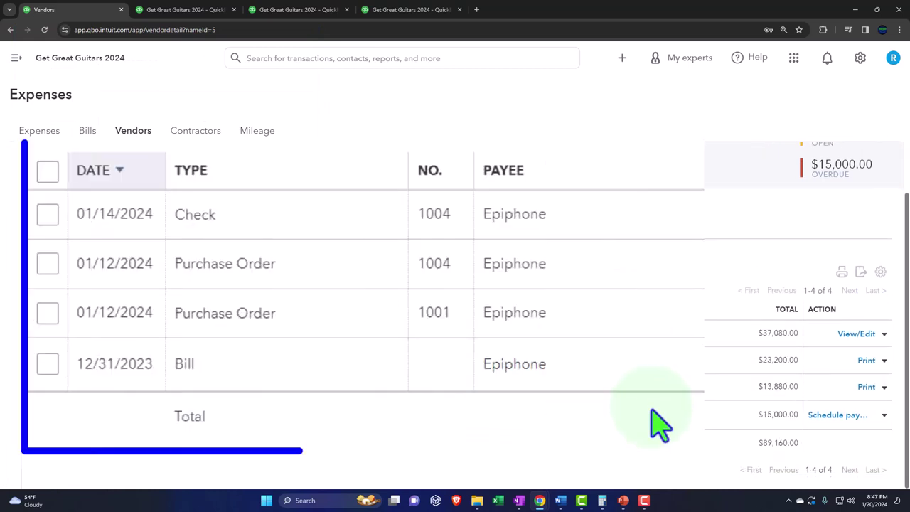
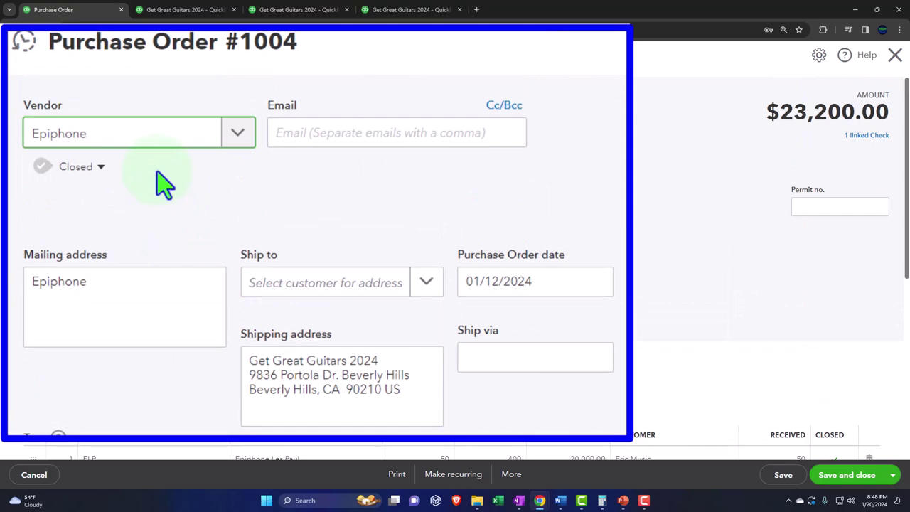
scroll(102, 145, "down", 1)
scroll(102, 145, "down", 1)
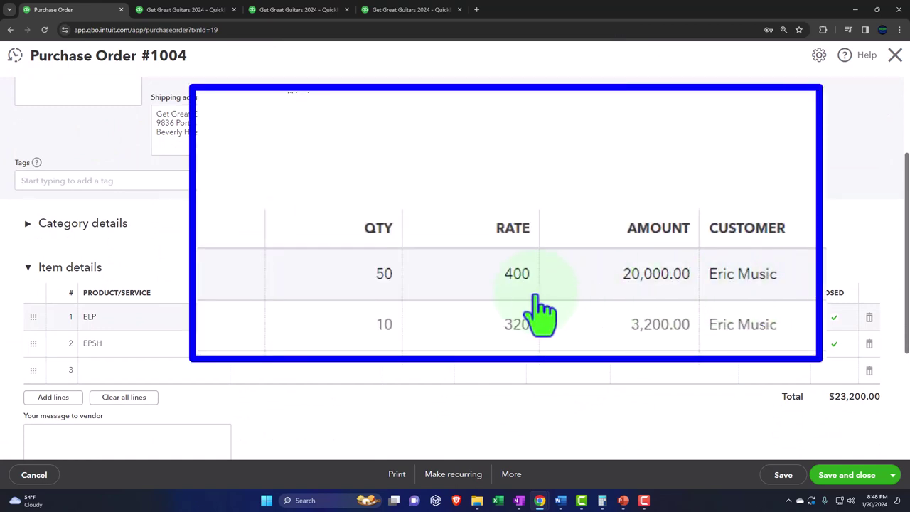
mouse_move(375, 283)
mouse_move(371, 331)
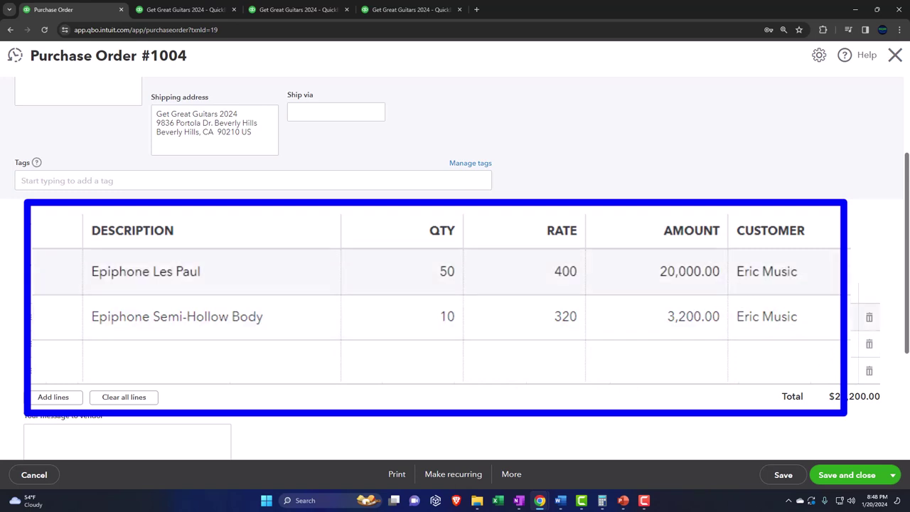
left_click(896, 56)
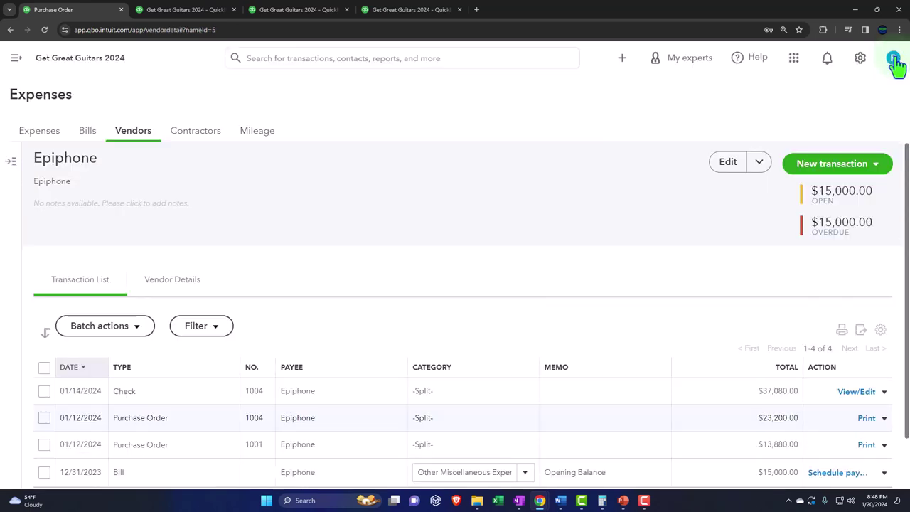
View Epiphone's 12/31/2023 opening balance bill and close it without changes.
scroll(502, 243, "down", 1)
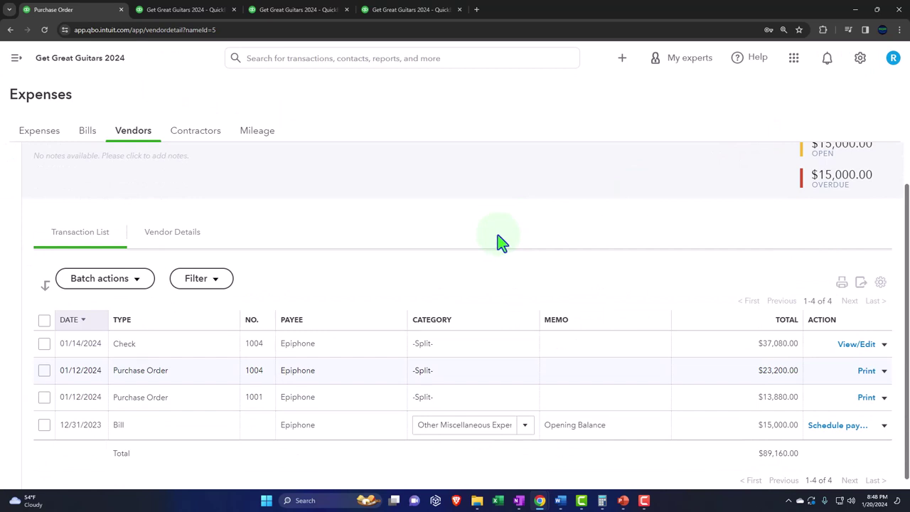
left_click(211, 436)
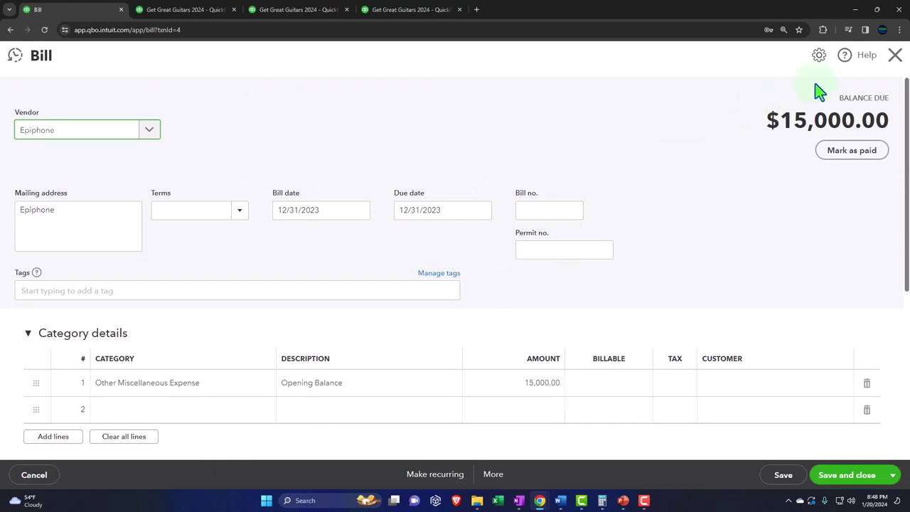
left_click(895, 55)
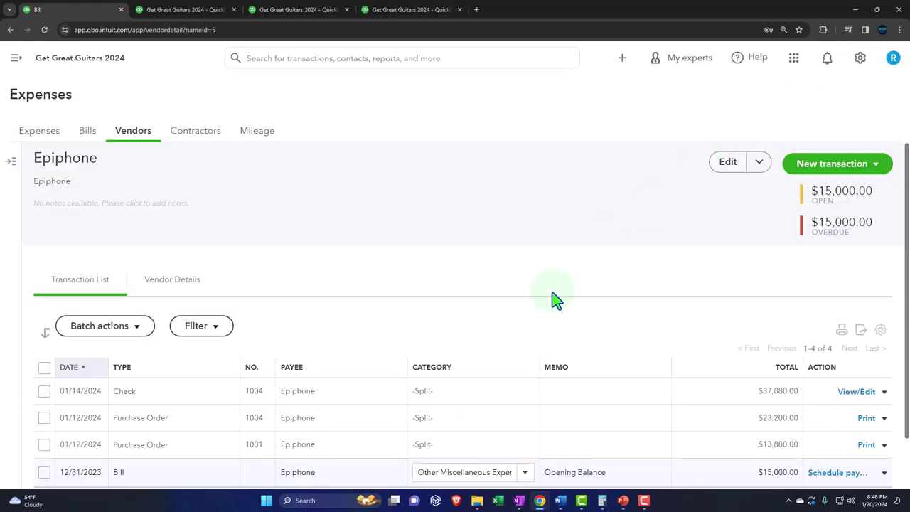
Open Epiphone's 01/14/2024 check from the vendor's transaction list and bring up its item details.
scroll(394, 238, "down", 1)
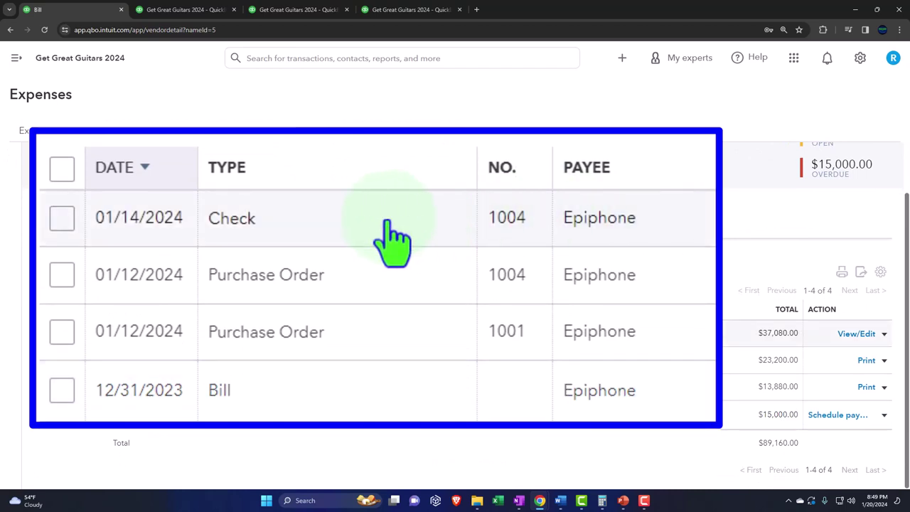
left_click(388, 222)
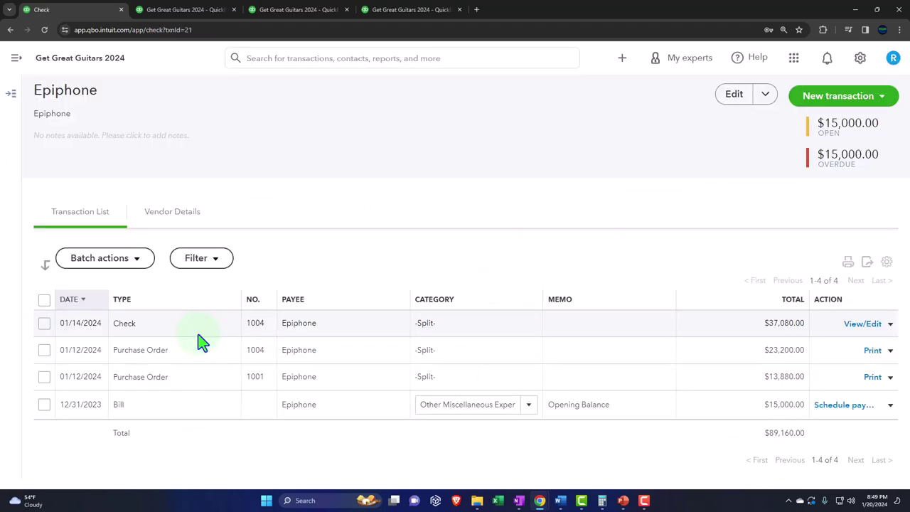
left_click(197, 334)
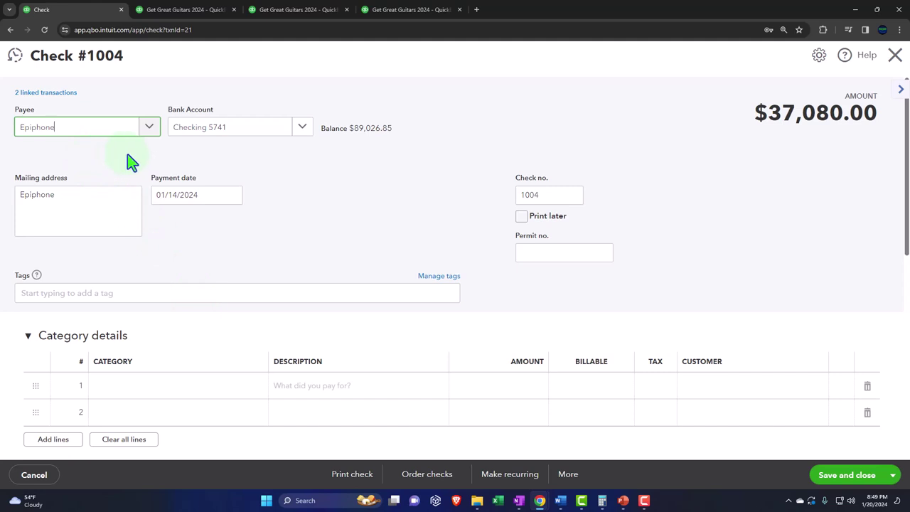
scroll(132, 162, "down", 3)
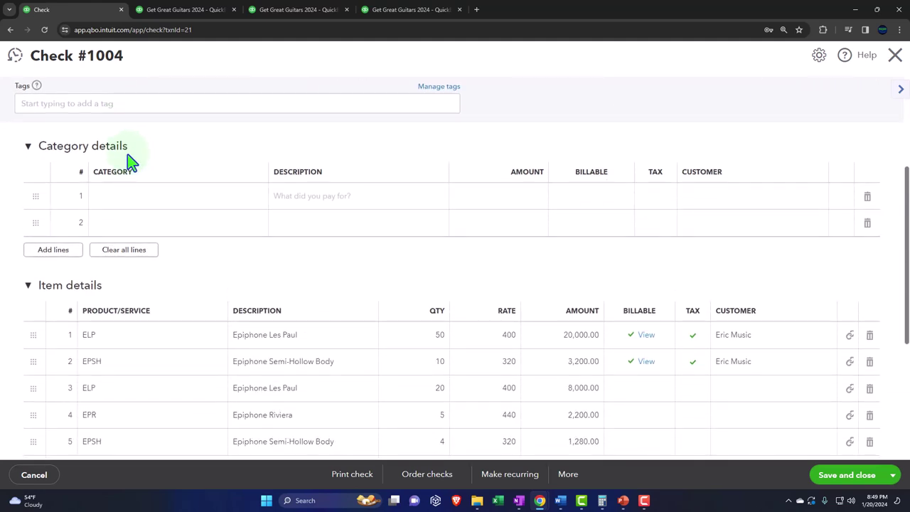
scroll(131, 162, "down", 1)
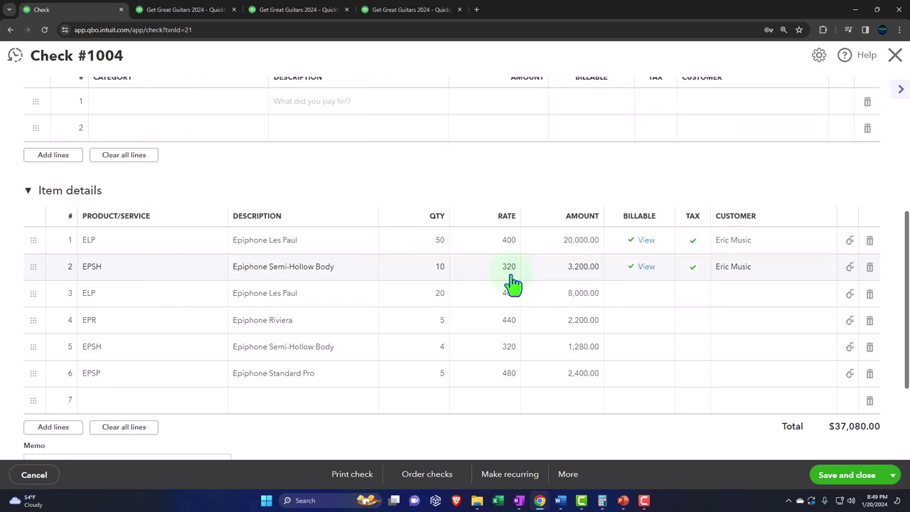
Compare the check's category details with its item details, examining the quantity, rate, billable and customer entries.
scroll(512, 283, "up", 3)
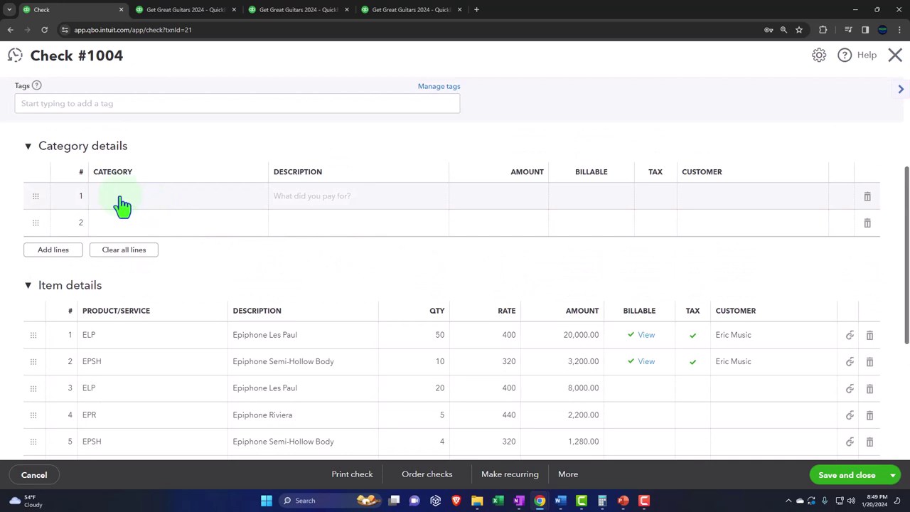
scroll(37, 161, "up", 3)
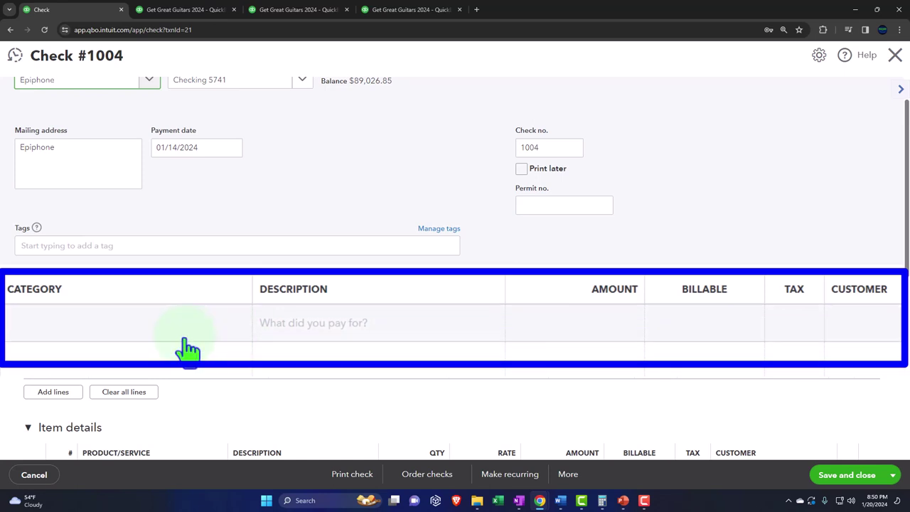
scroll(180, 345, "down", 3)
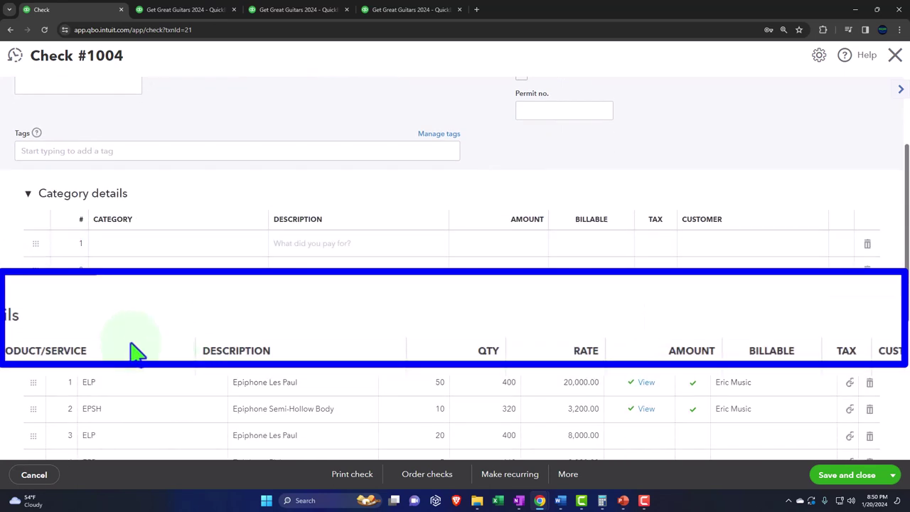
scroll(134, 352, "up", 3)
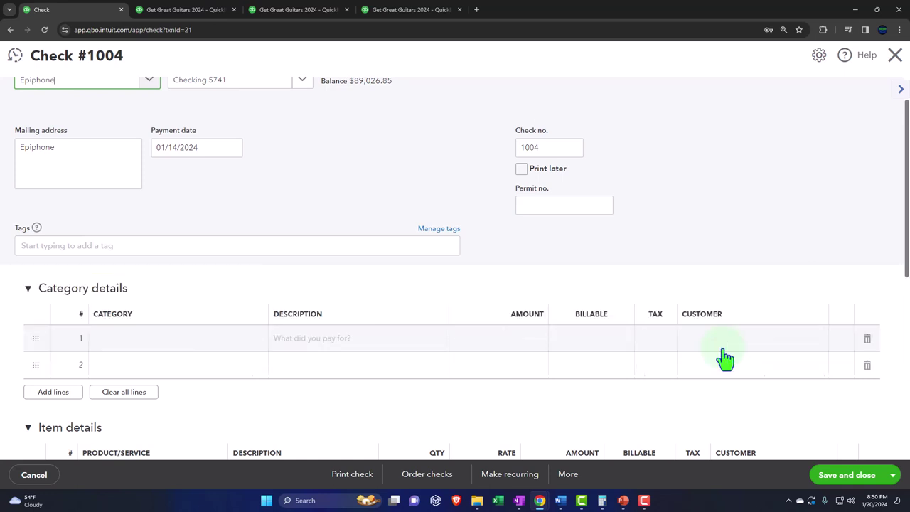
scroll(725, 359, "down", 3)
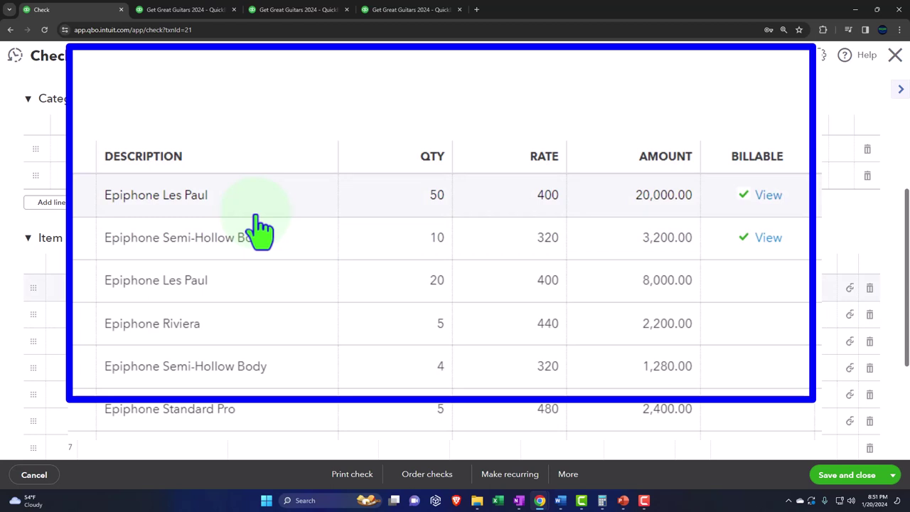
scroll(128, 102, "up", 1)
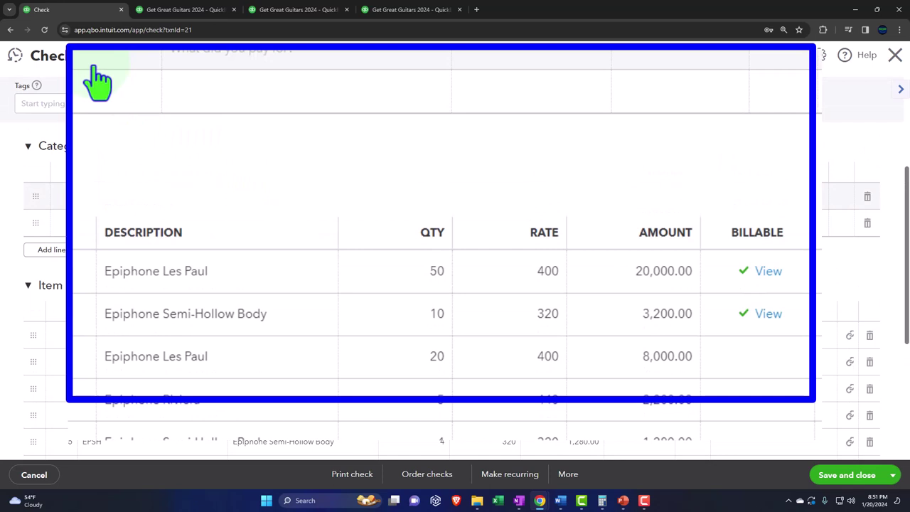
scroll(98, 81, "down", 1)
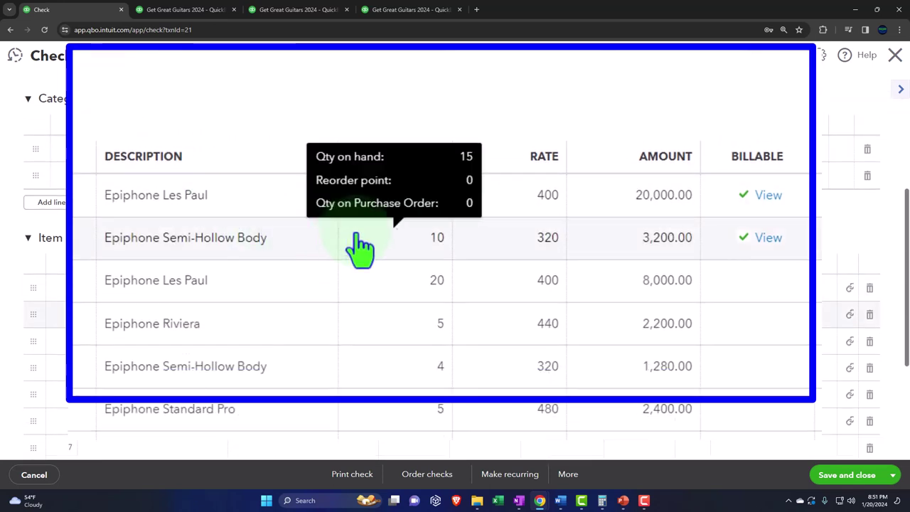
mouse_move(404, 217)
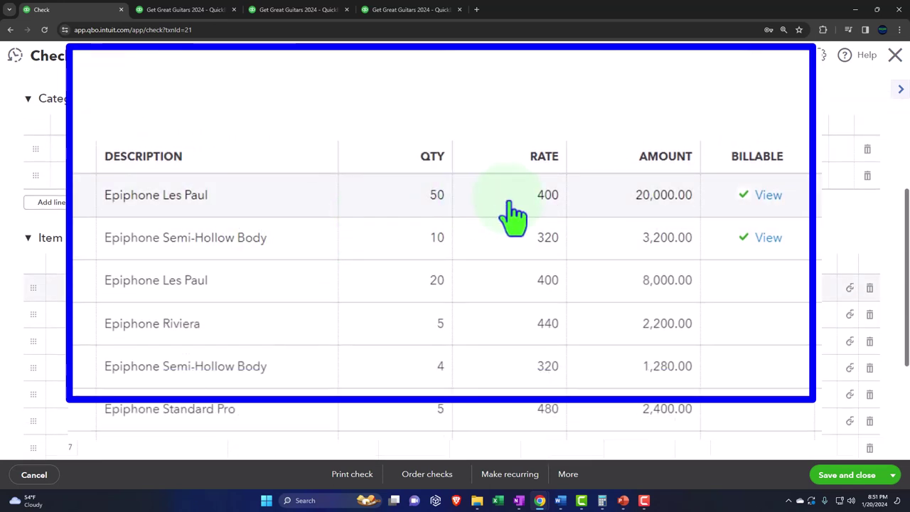
scroll(512, 213, "down", 1)
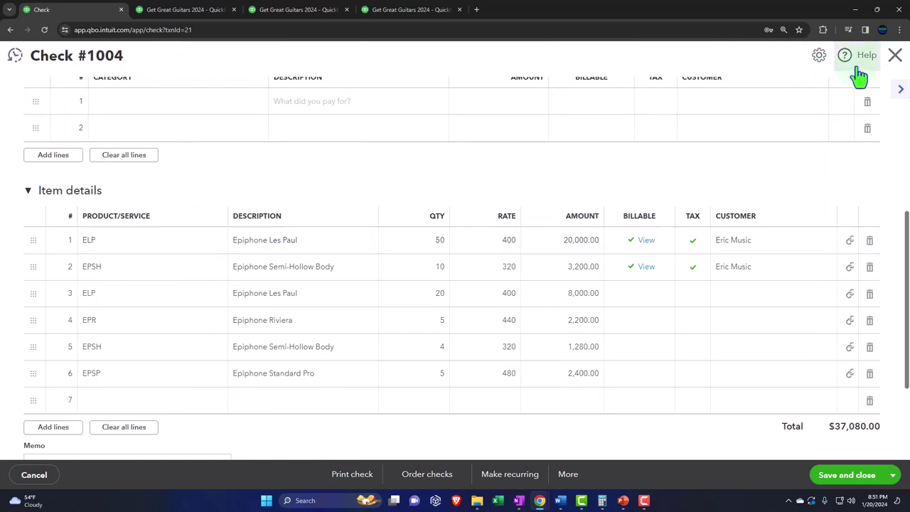
Close the check, examine the billable expense options in the company's expense settings, and leave the settings unchanged.
left_click(895, 57)
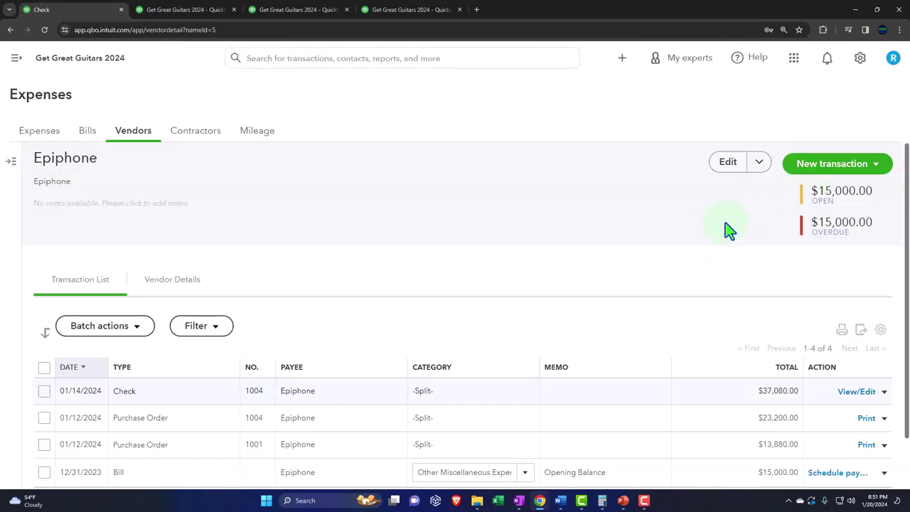
left_click(861, 69)
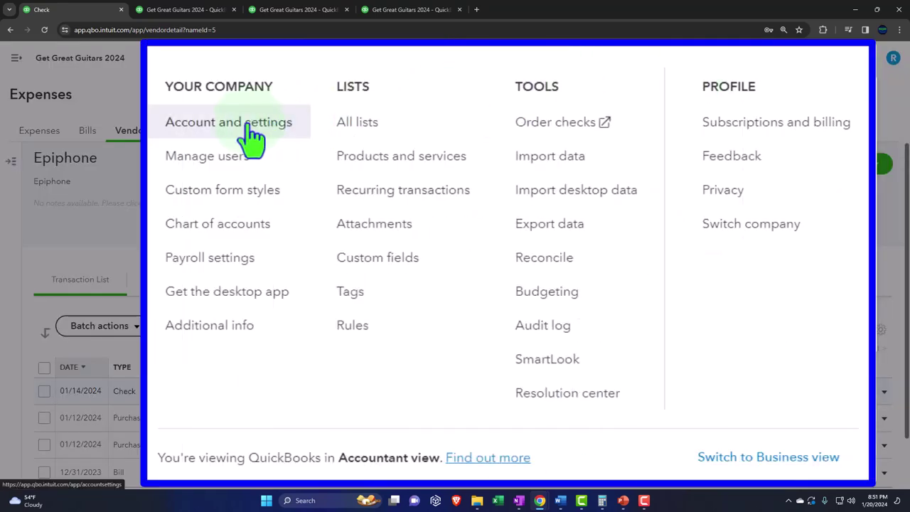
left_click(242, 125)
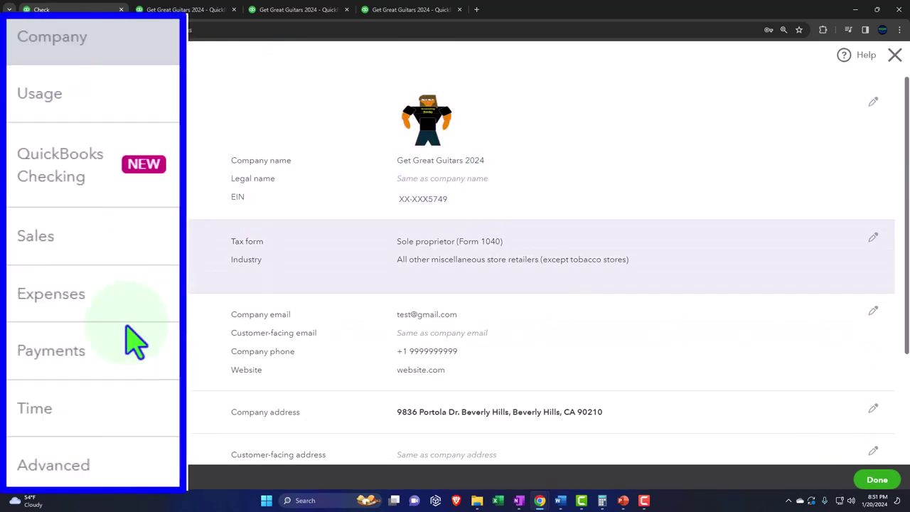
left_click(35, 175)
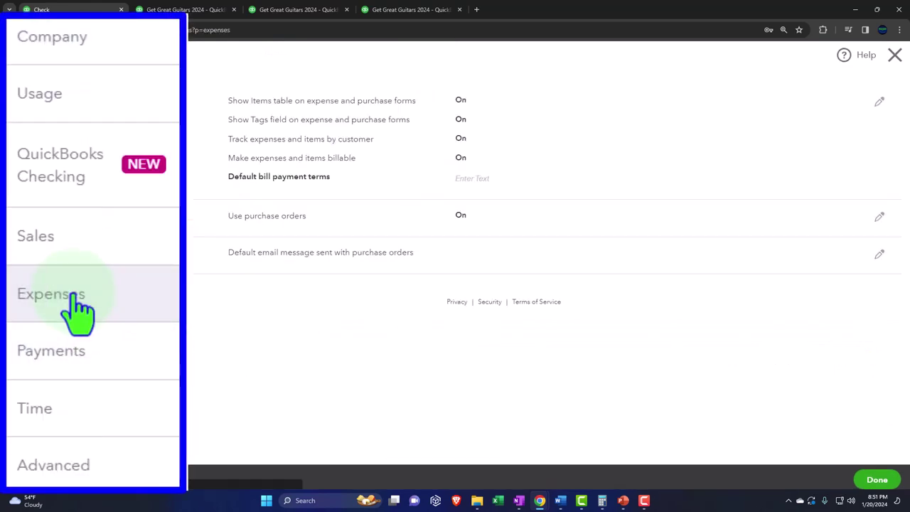
left_click(183, 124)
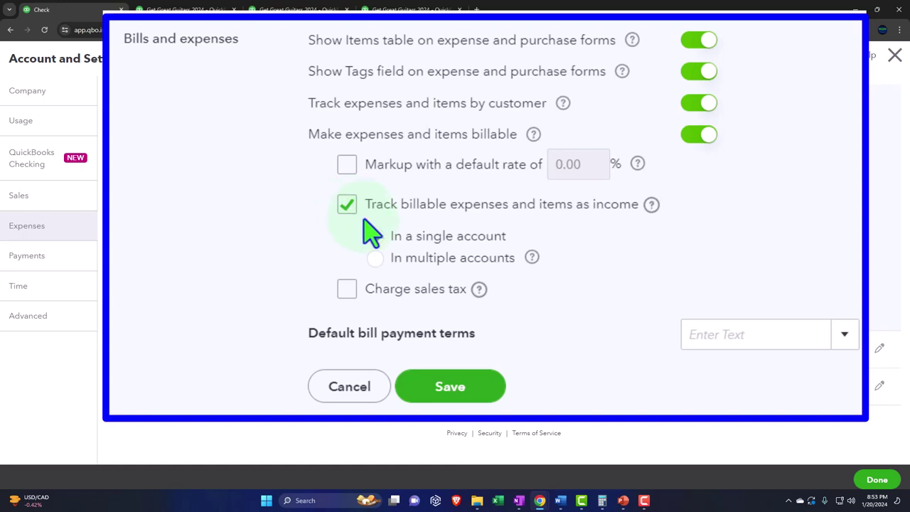
left_click(894, 56)
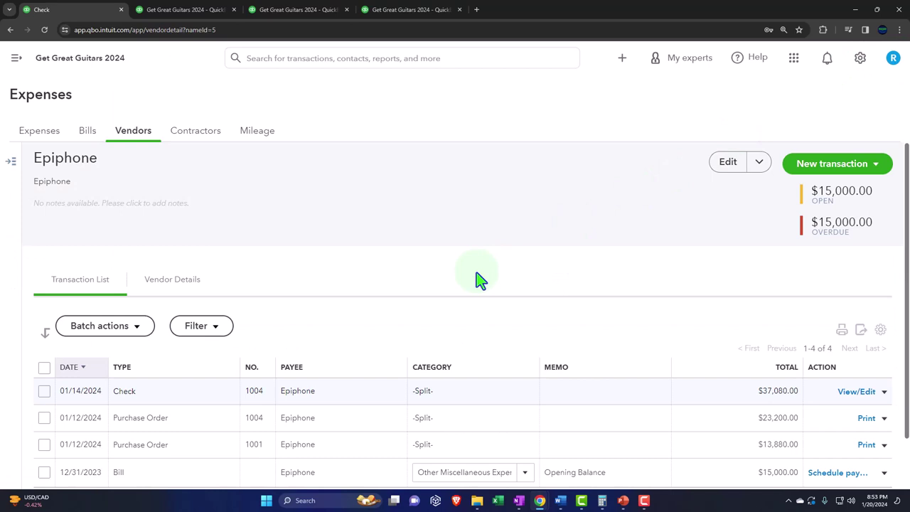
Reopen Epiphone's 01/14/2024 check, review the billable and customer entries on its item lines, and close it.
scroll(480, 280, "down", 1)
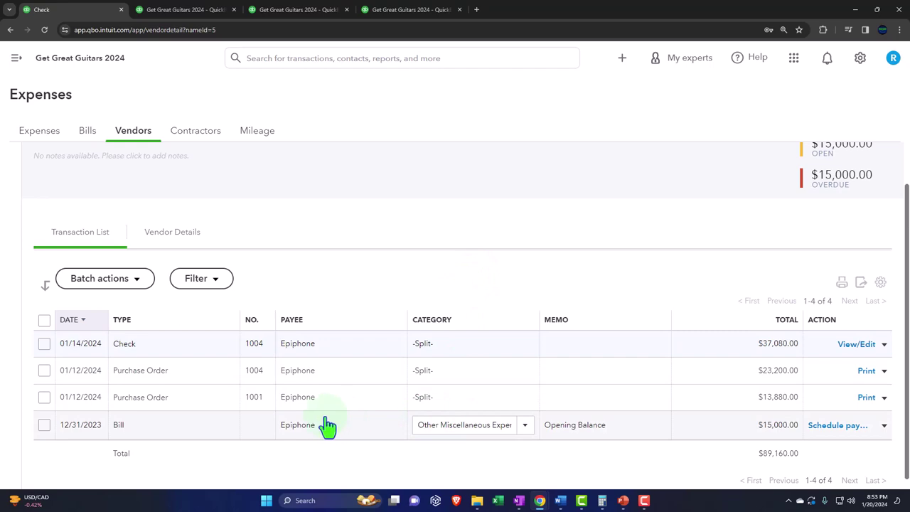
left_click(213, 348)
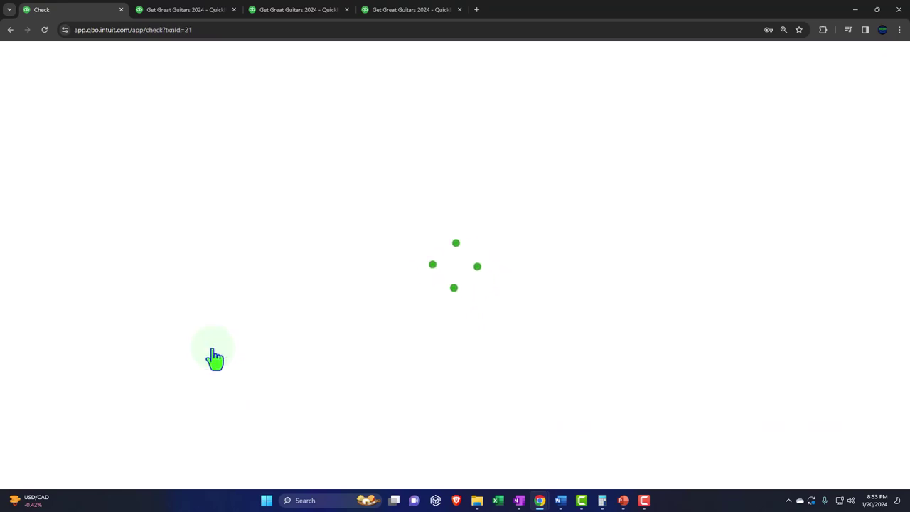
scroll(631, 418, "down", 3)
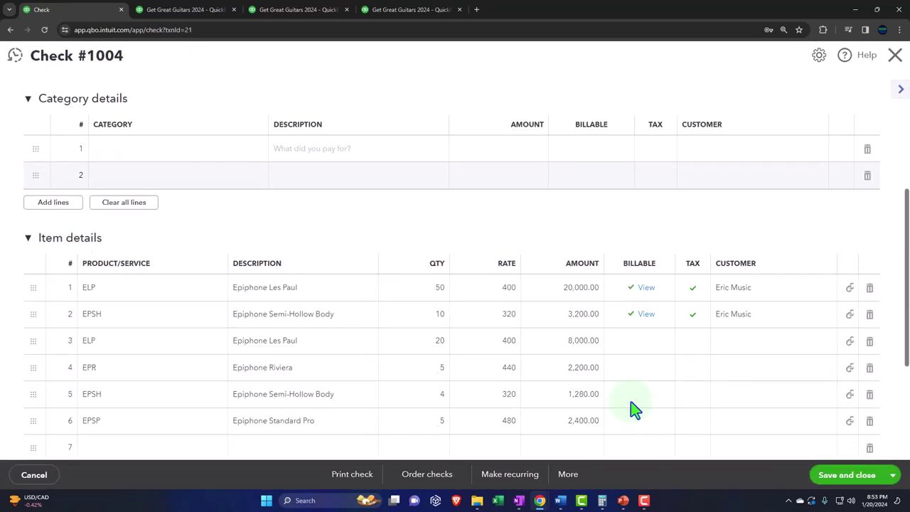
left_click(895, 55)
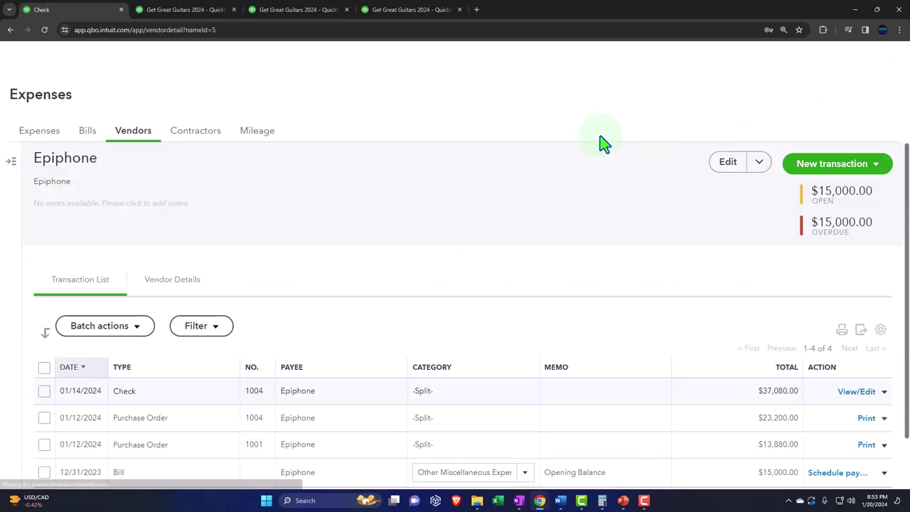
Create a new invoice and choose Eric Music as the customer.
left_click(624, 60)
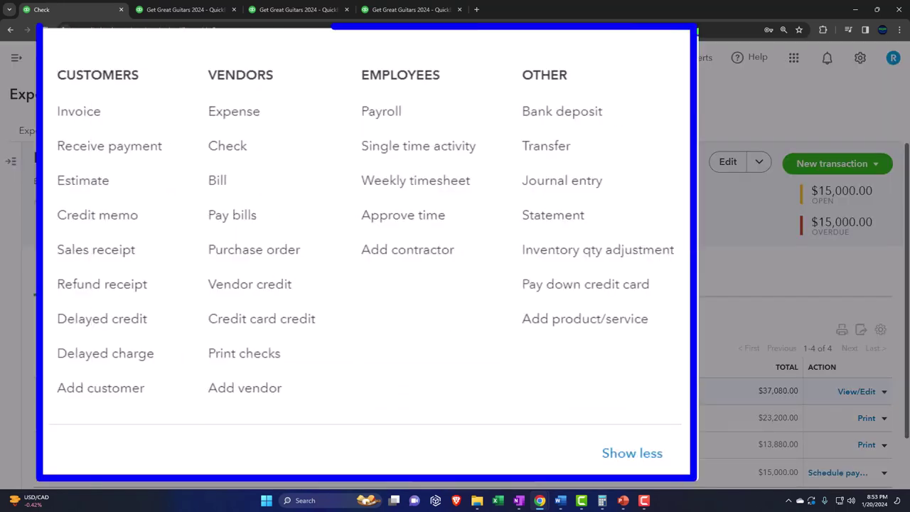
left_click(262, 140)
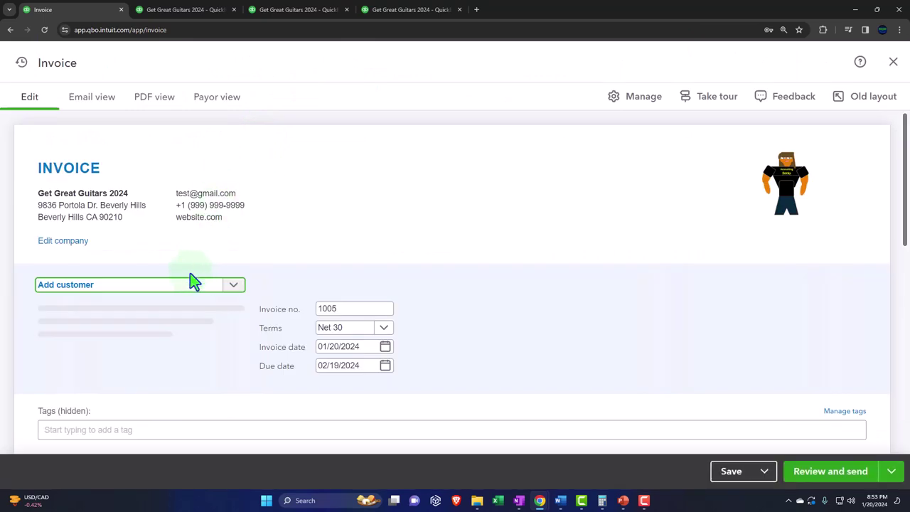
left_click(153, 286)
type("ei")
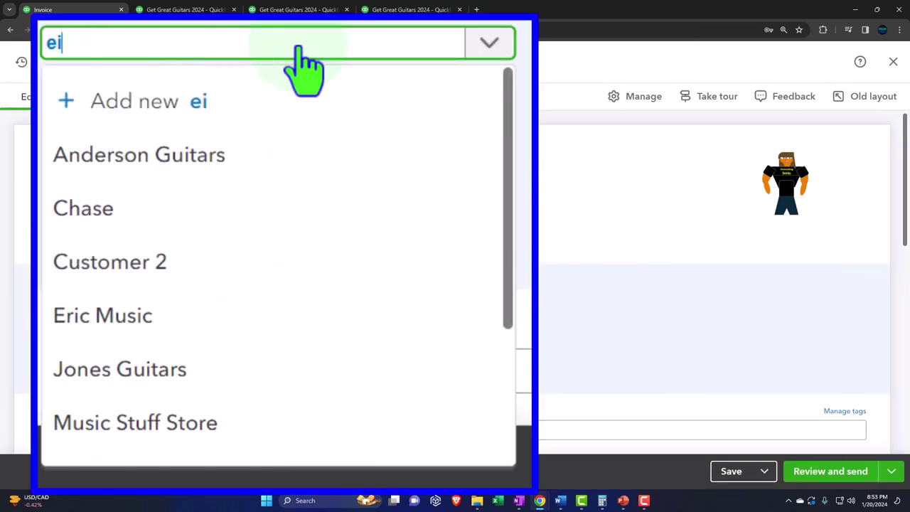
key("BackSpace")
type("ri")
key("BackSpace")
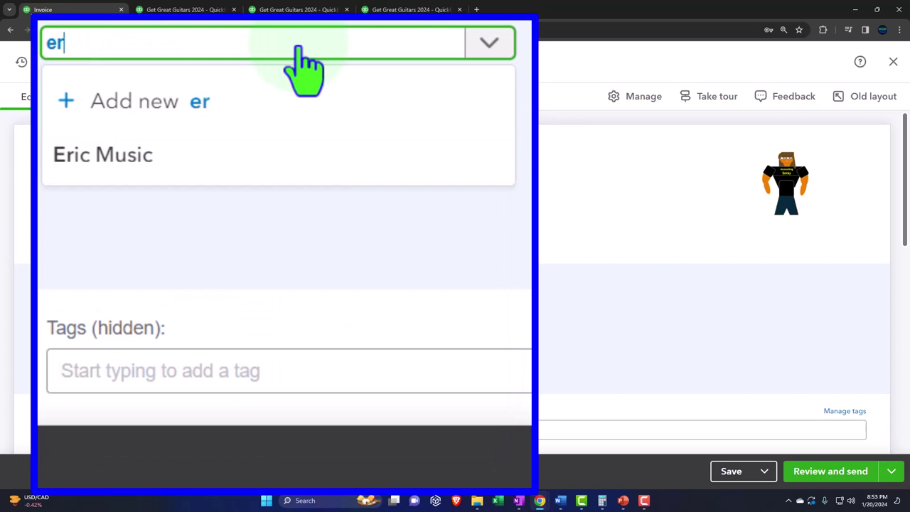
type("i")
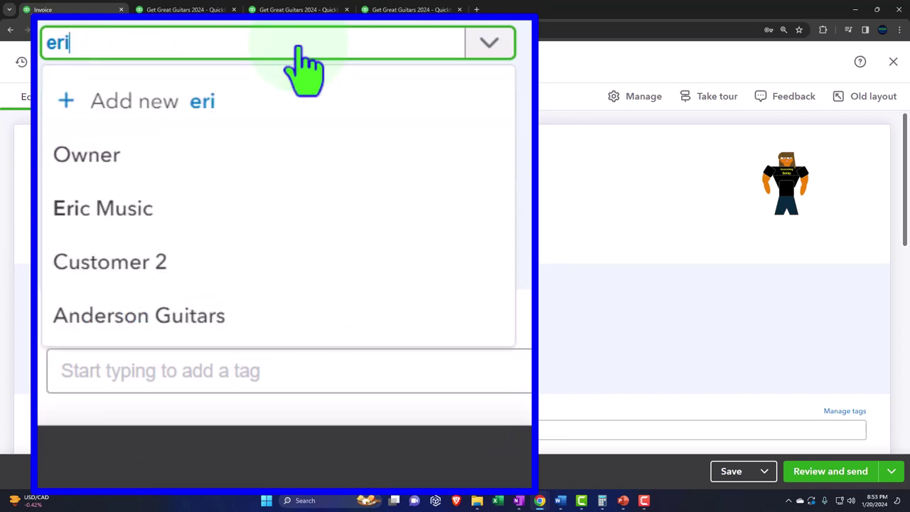
key("Return")
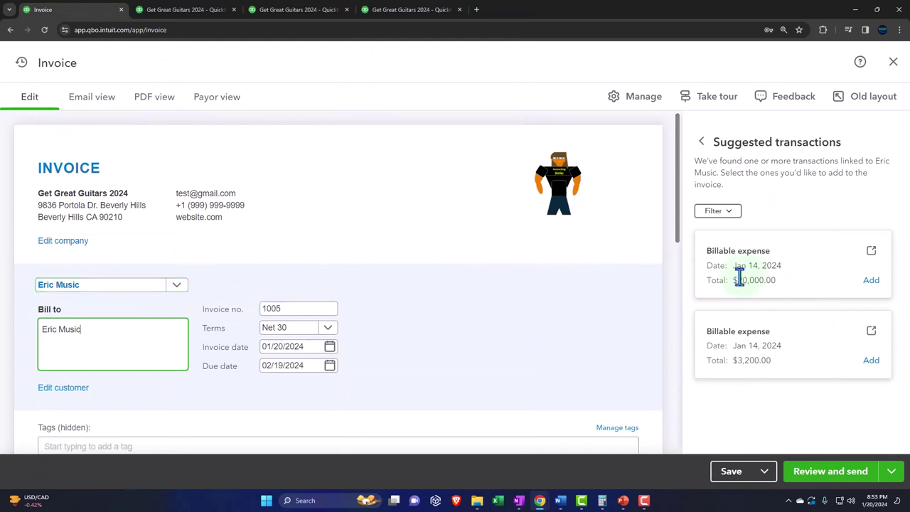
Add the suggested $20,000.00 and $3,200.00 billable expenses to the invoice and close the side panel.
left_click(846, 301)
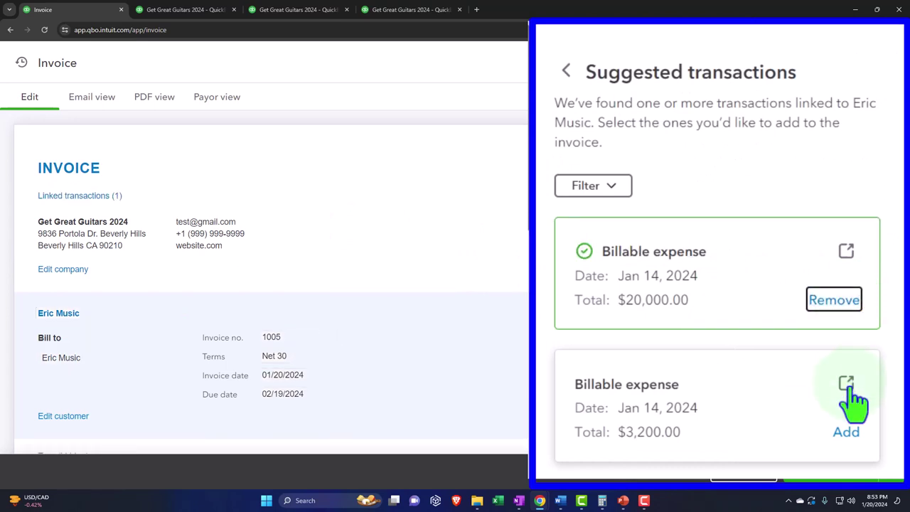
left_click(846, 432)
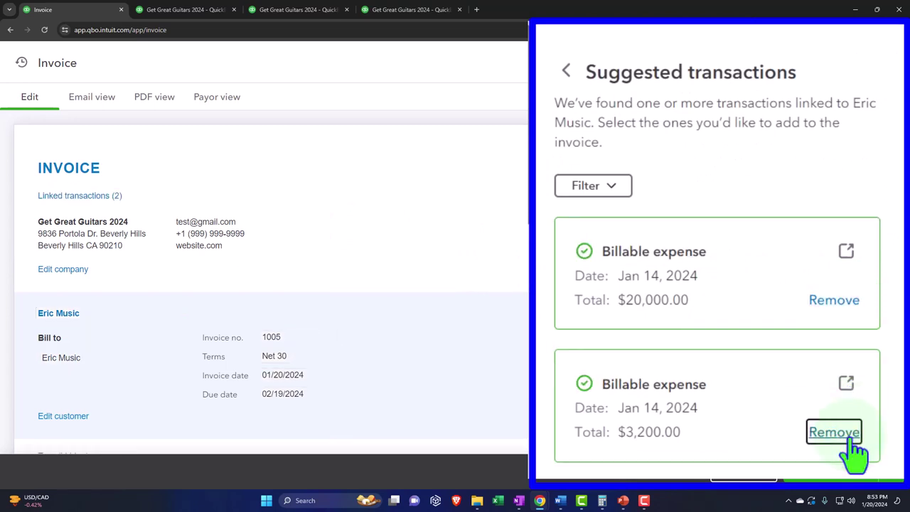
left_click(702, 144)
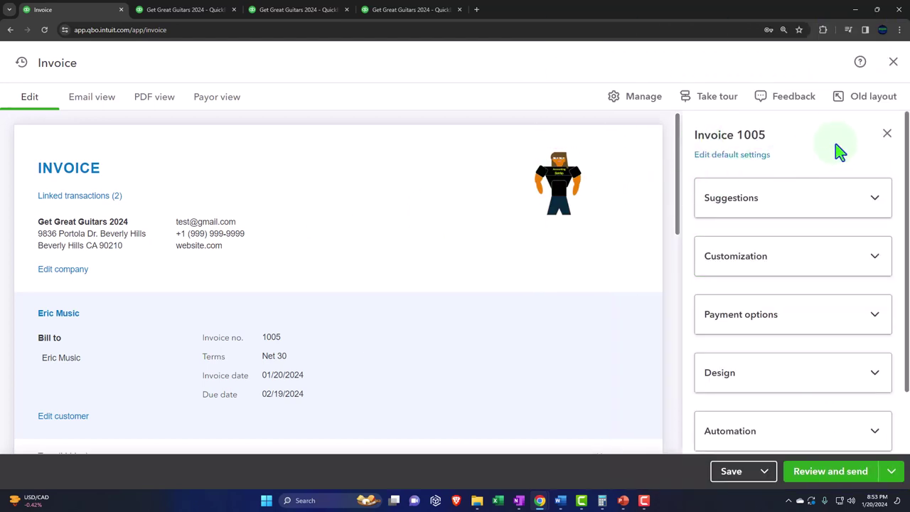
left_click(886, 133)
Set the invoice date to 01/23/2024, keeping the Net 30 terms.
scroll(377, 256, "down", 1)
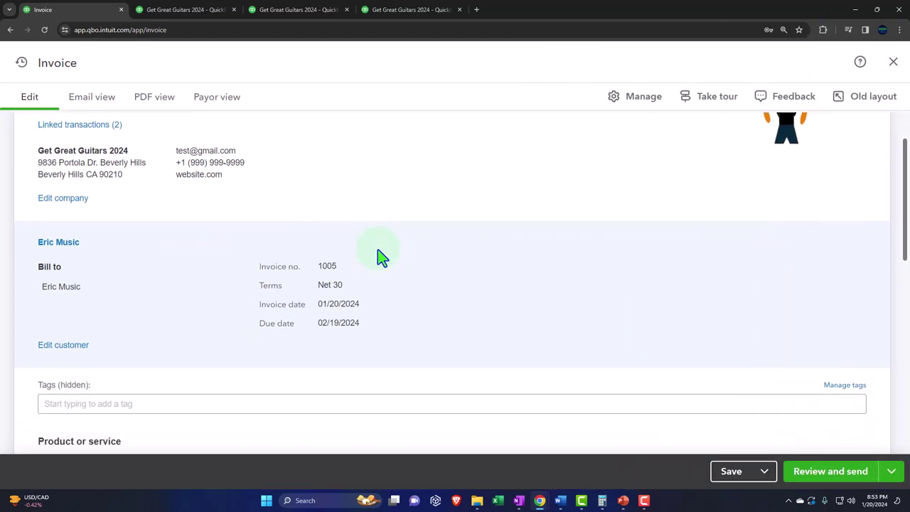
left_click(377, 255)
scroll(319, 274, "up", 2)
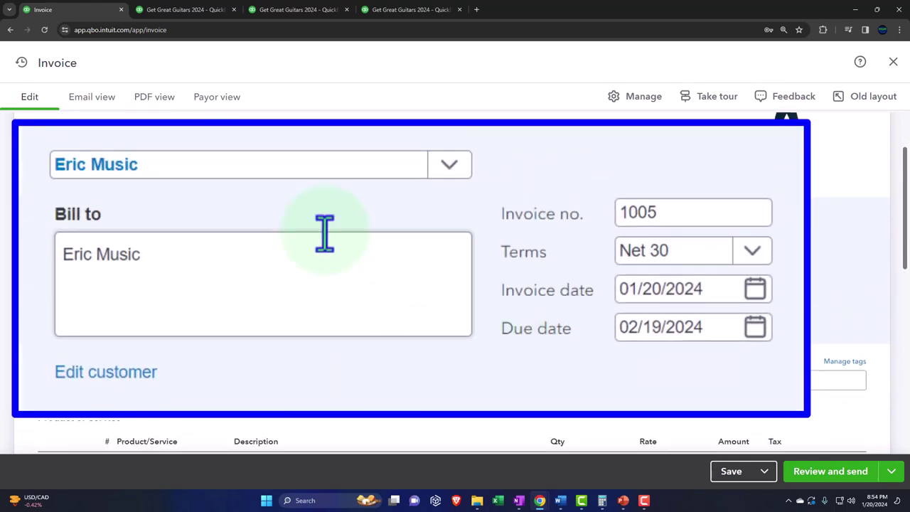
left_click(235, 256)
key("Tab")
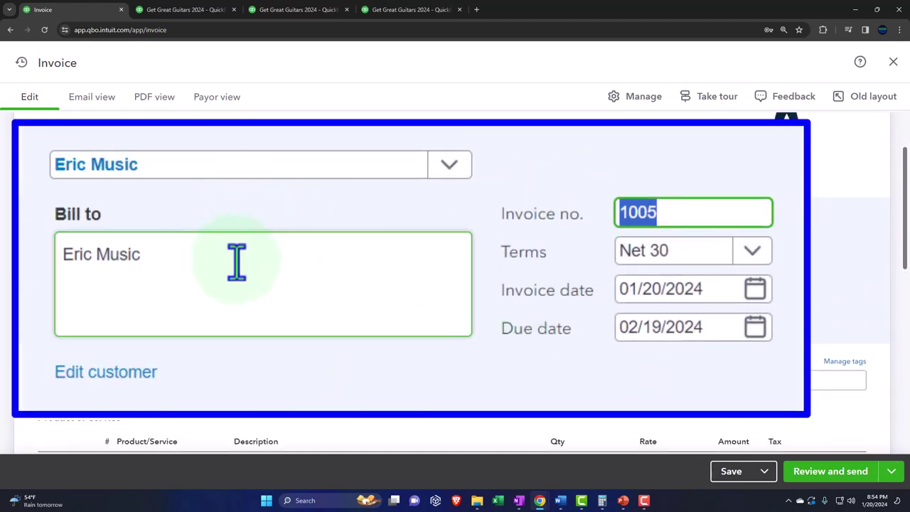
key("Tab")
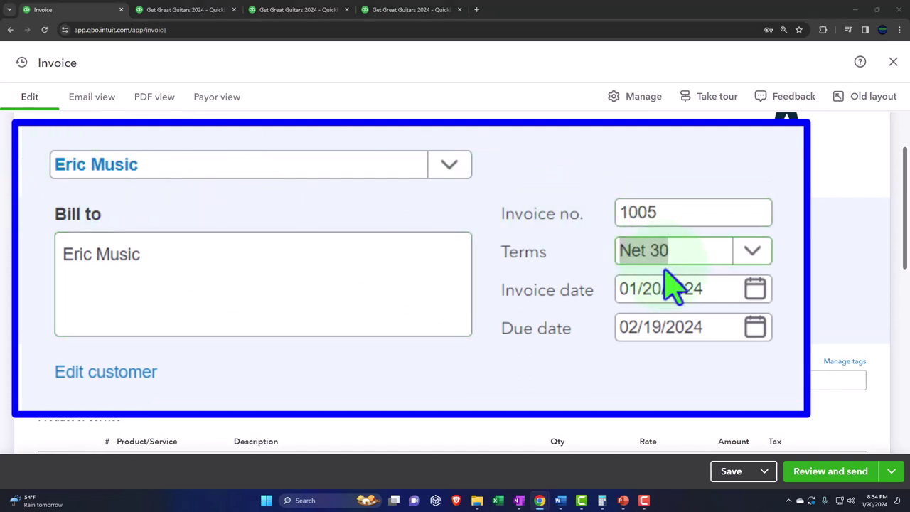
left_click(688, 261)
key("Tab")
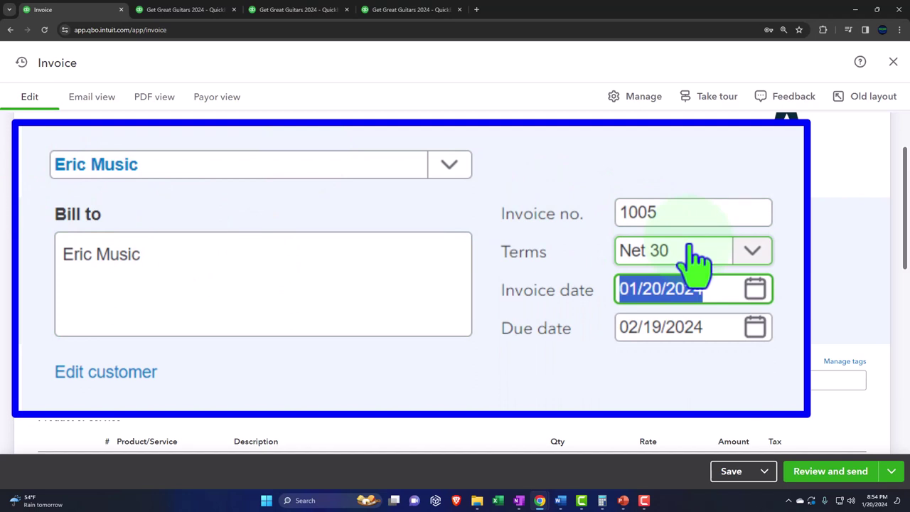
key("plus")
key("plus")
key("plus")
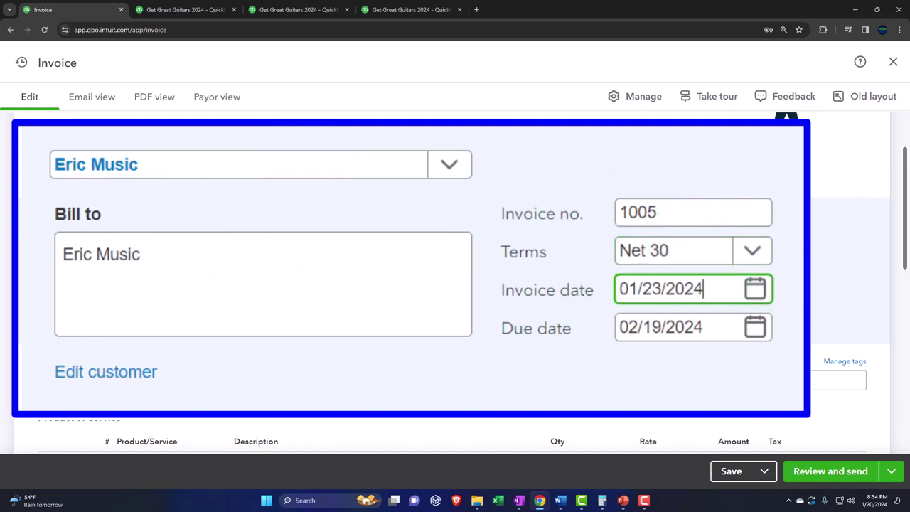
key("Tab")
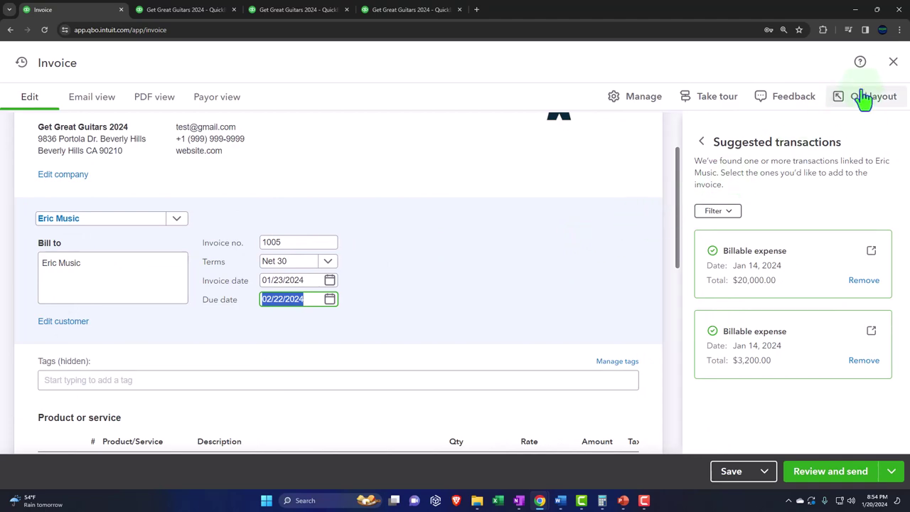
Stay on the unsaved invoice and hide its suggested transactions and invoice settings.
left_click(892, 66)
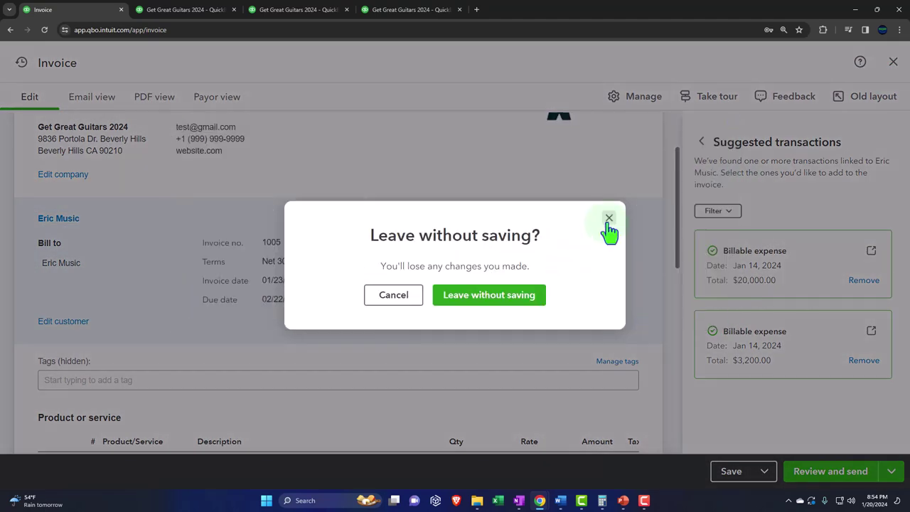
left_click(607, 219)
left_click(703, 146)
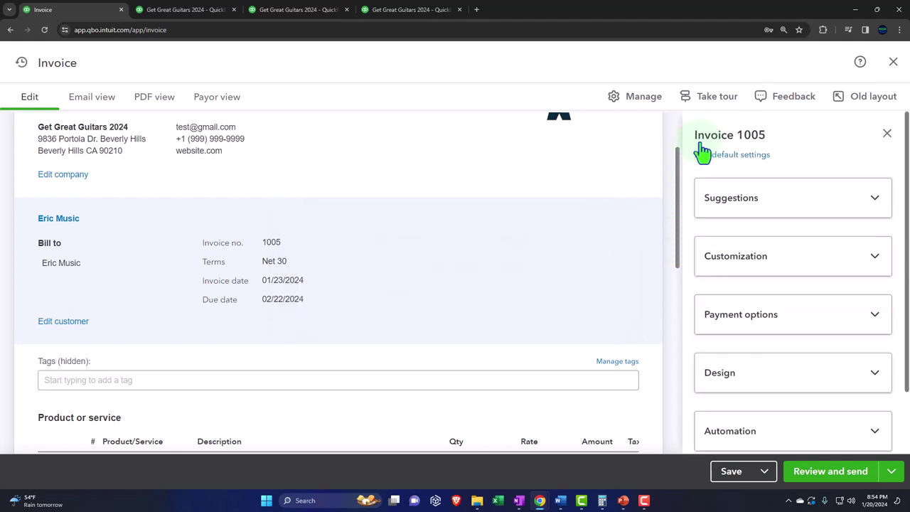
left_click(884, 134)
Examine the invoice's header dates and the item, quantity, rate, amount and tax entries on its two Epiphone product lines.
scroll(376, 238, "down", 3)
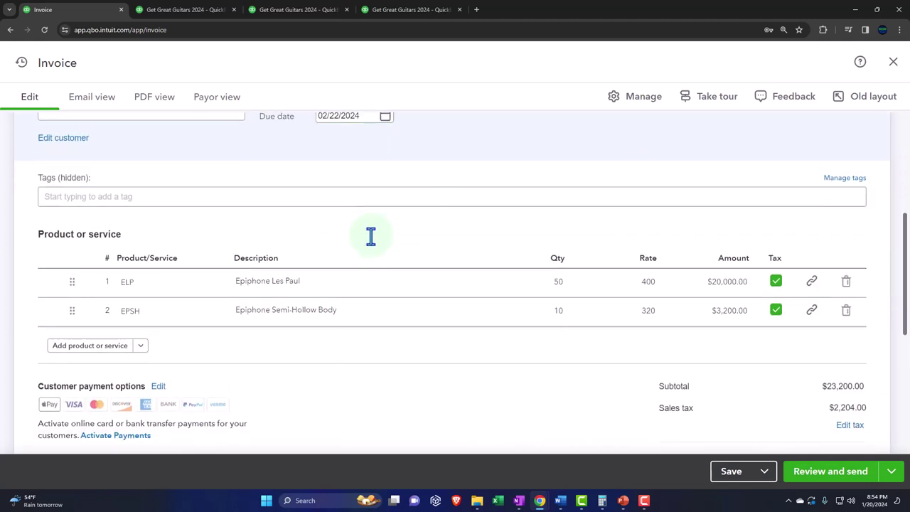
scroll(370, 238, "up", 4)
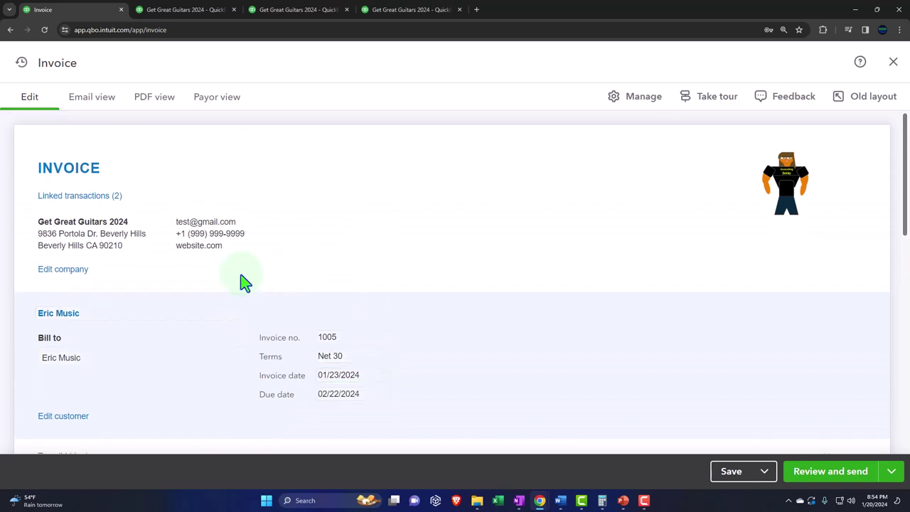
scroll(237, 280, "down", 1)
left_click(228, 278)
scroll(228, 278, "down", 2)
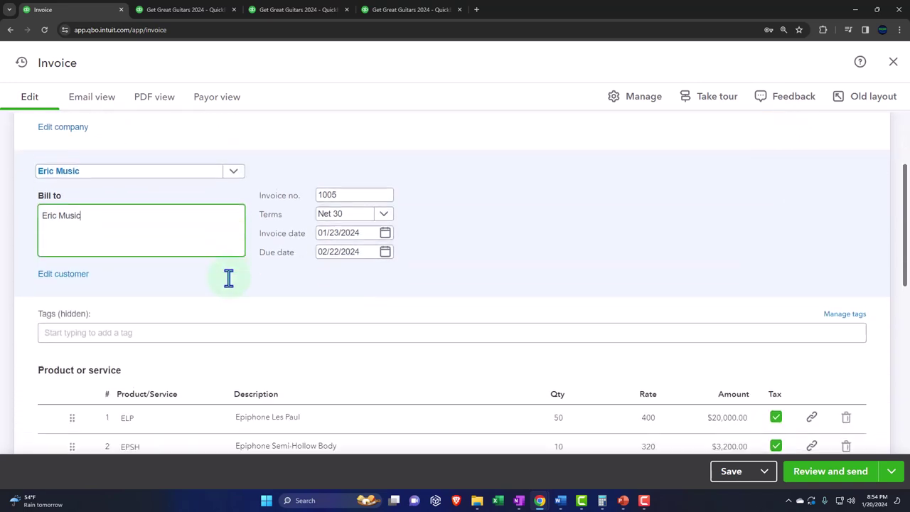
scroll(210, 287, "down", 1)
scroll(210, 287, "down", 1)
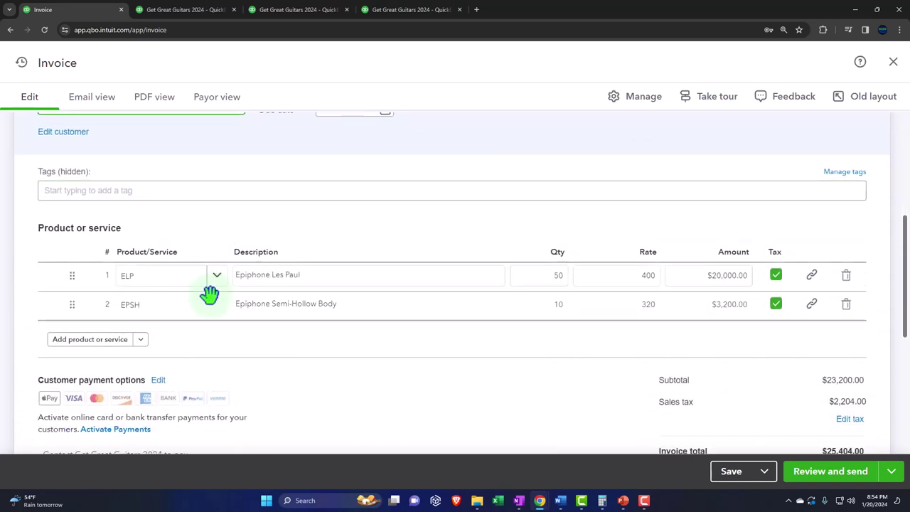
left_click(81, 270)
scroll(81, 267, "down", 1)
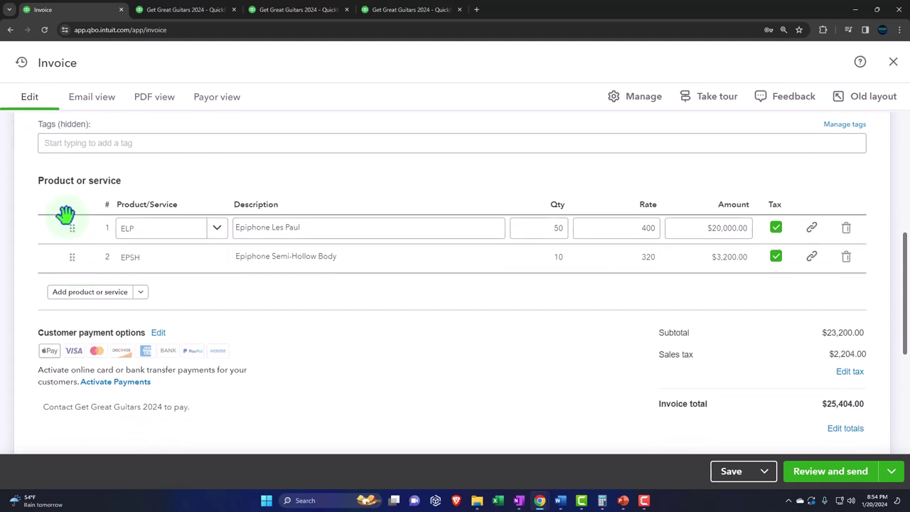
left_click(212, 279)
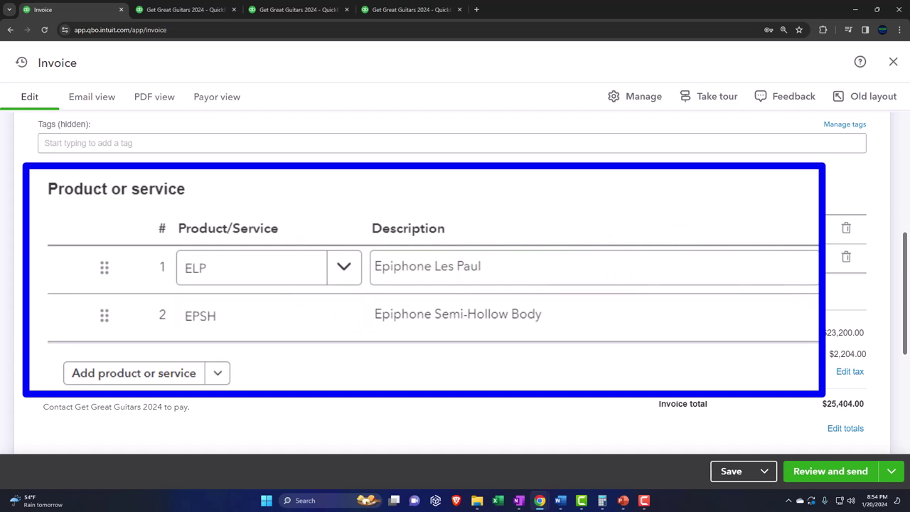
left_click(645, 232)
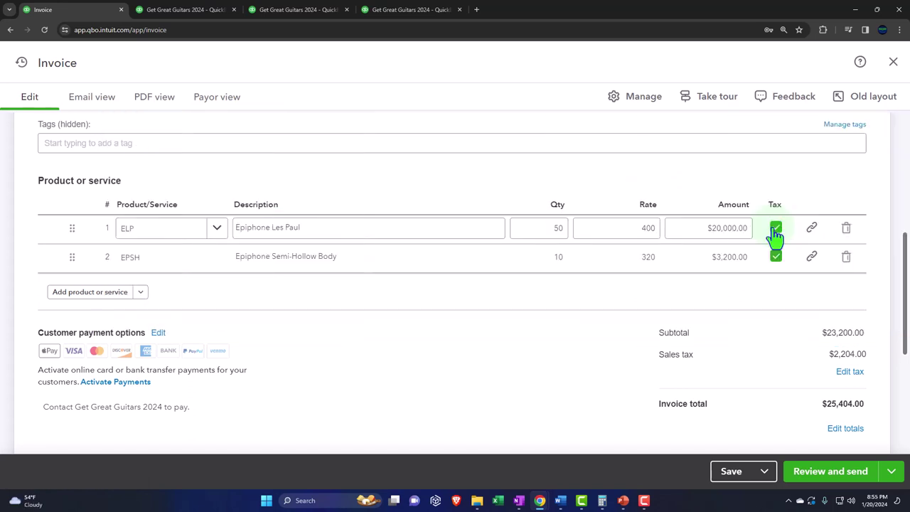
left_click(417, 215)
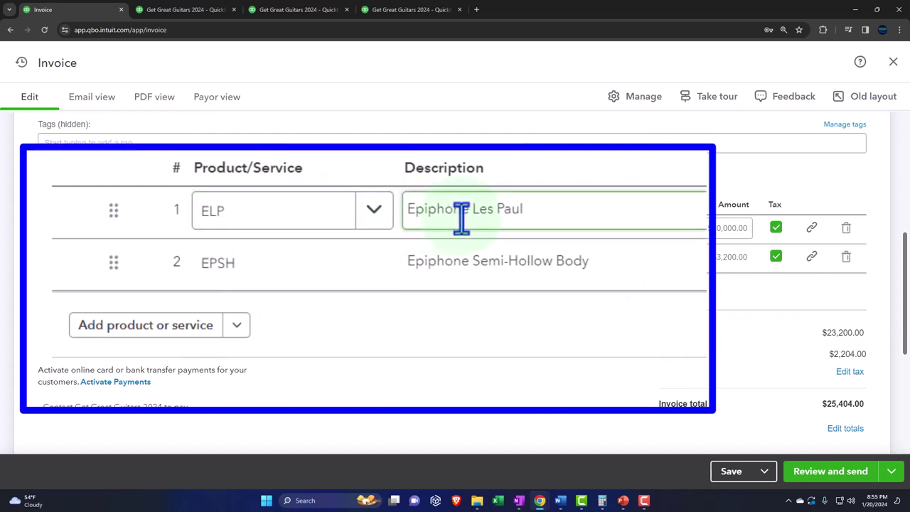
left_click(248, 351)
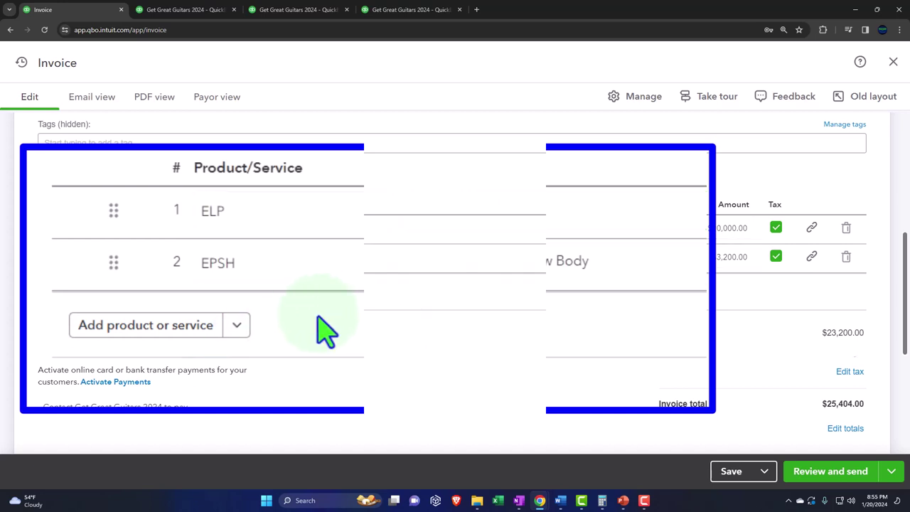
left_click(577, 260)
Add a temporary third line for product ELP to the invoice to look up its default sales rate.
left_click(643, 263)
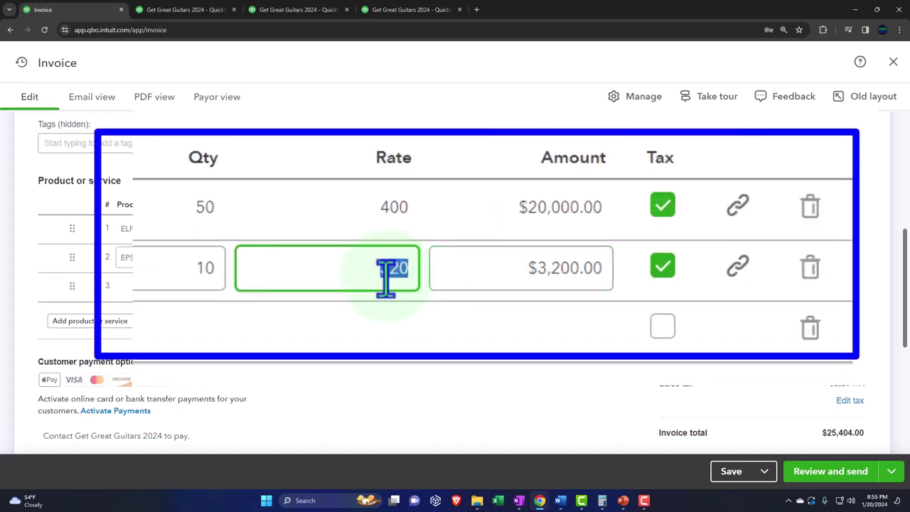
key("Tab")
key("Tab")
key("Tab")
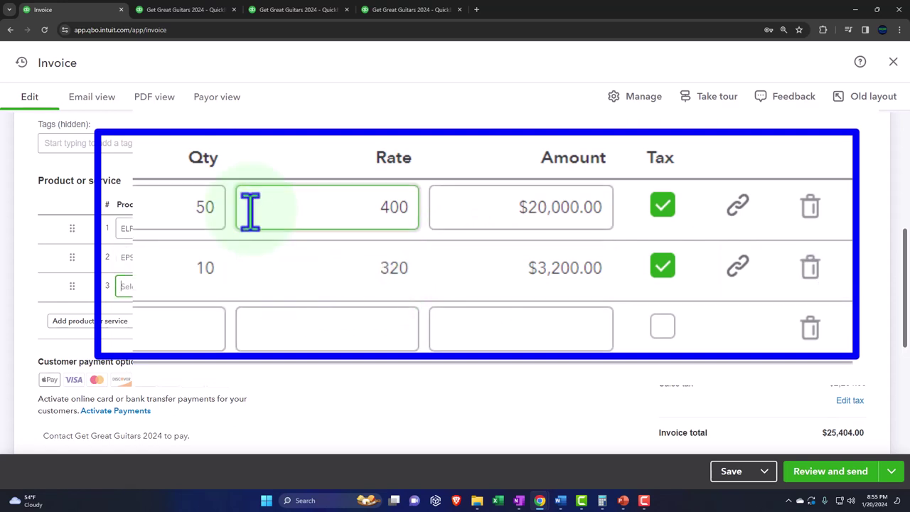
key("BackSpace")
key("BackSpace")
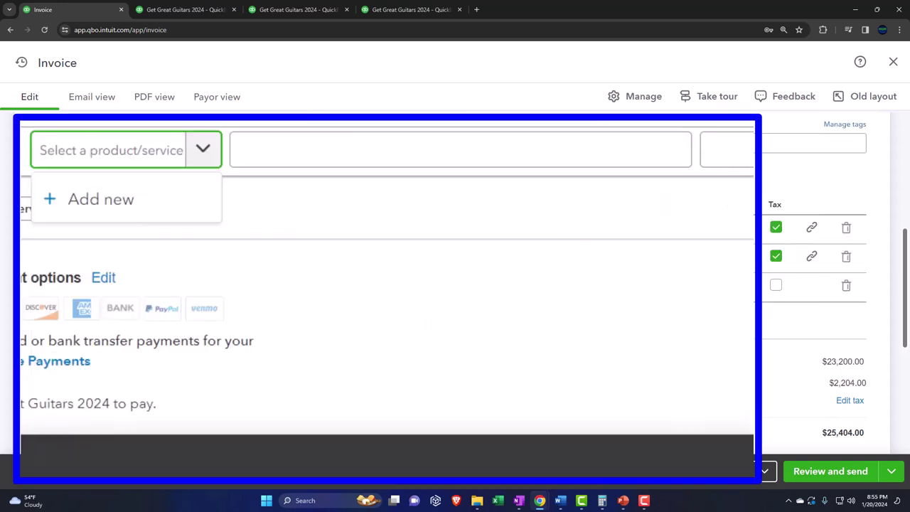
type("el")
key("Down")
key("Down")
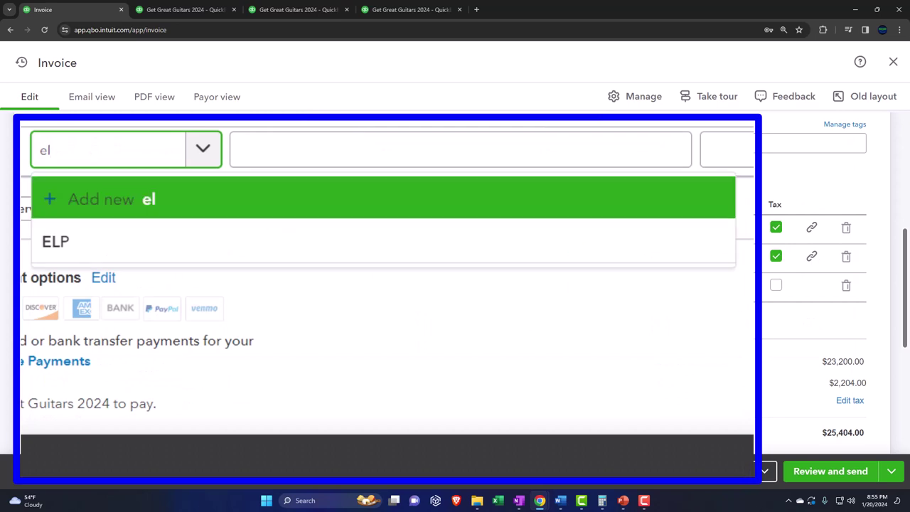
key("Tab")
key("Tab")
key("Tab")
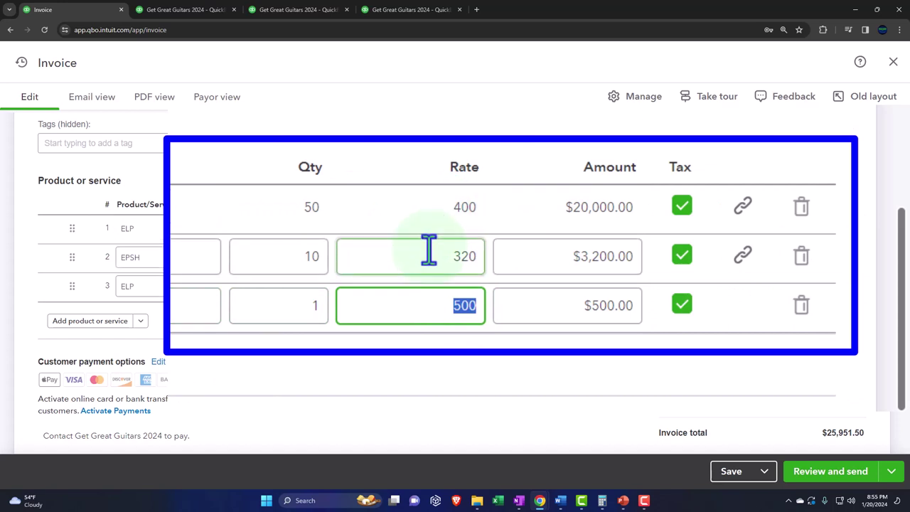
Set the rate of the first ELP line, quantity 50, to 500.
left_click(430, 209)
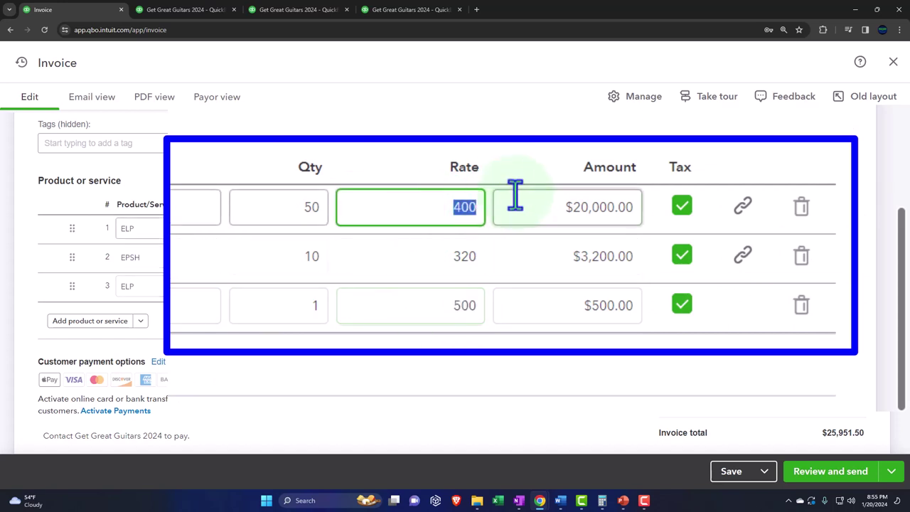
type("5")
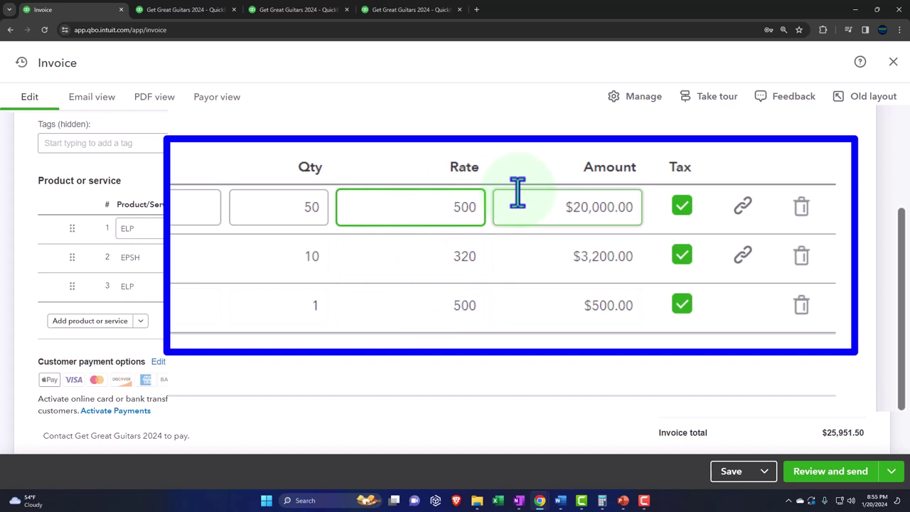
left_click(518, 192)
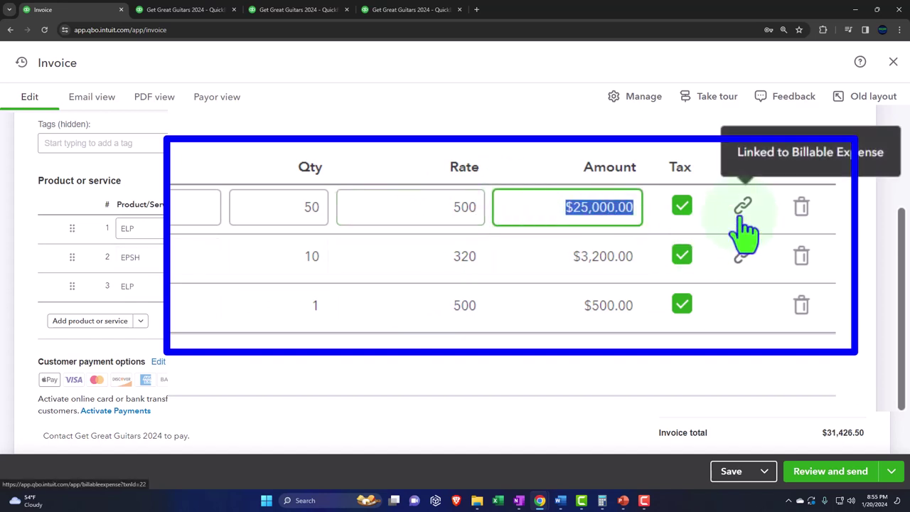
Switch the temporary third line's product to EPSH to look up its default sales rate.
left_click(156, 293)
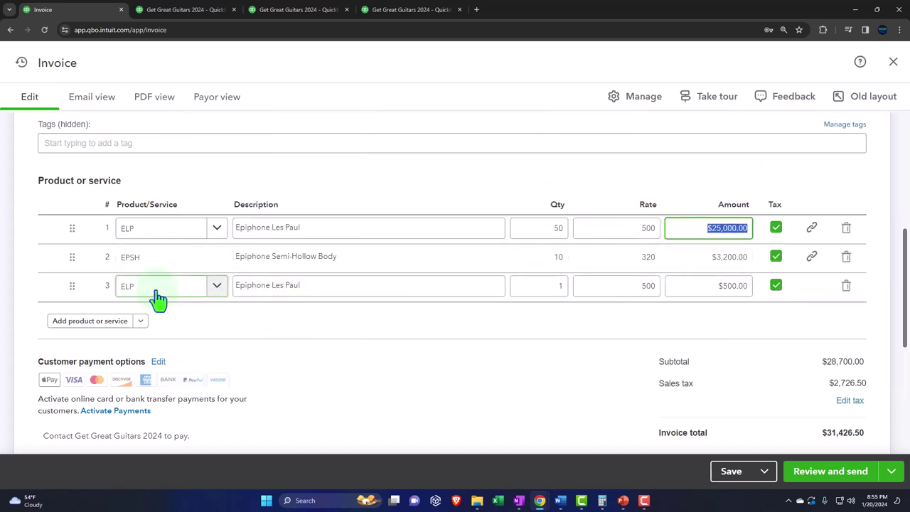
type("epsh")
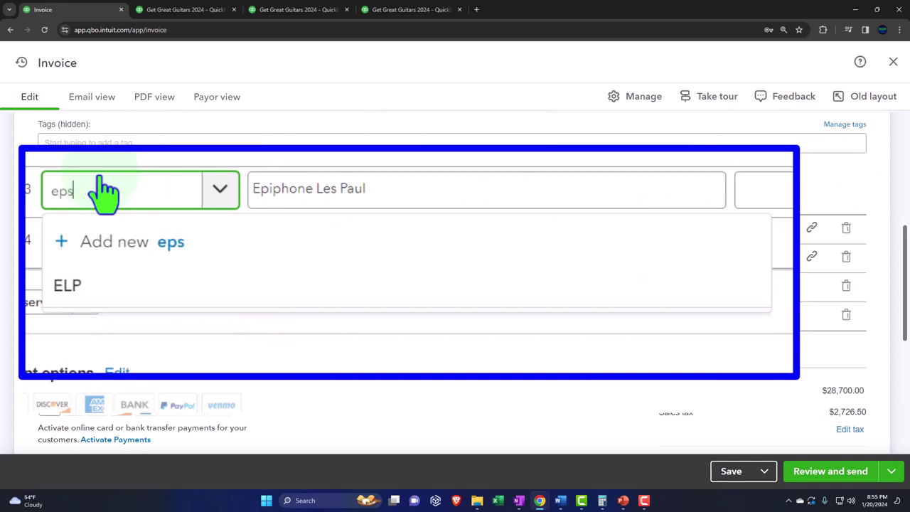
left_click(107, 342)
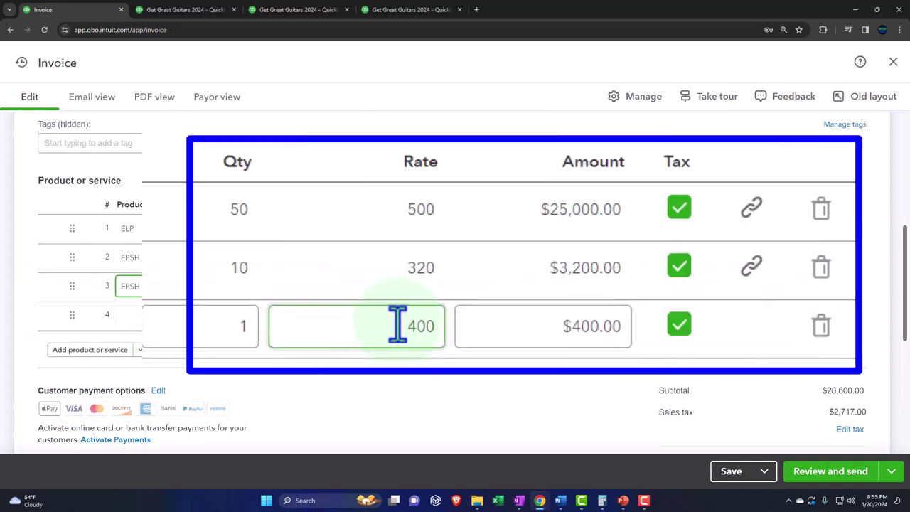
Set the rate of the billable EPSH line, quantity 10, to 400.
left_click(638, 263)
double_click(402, 270)
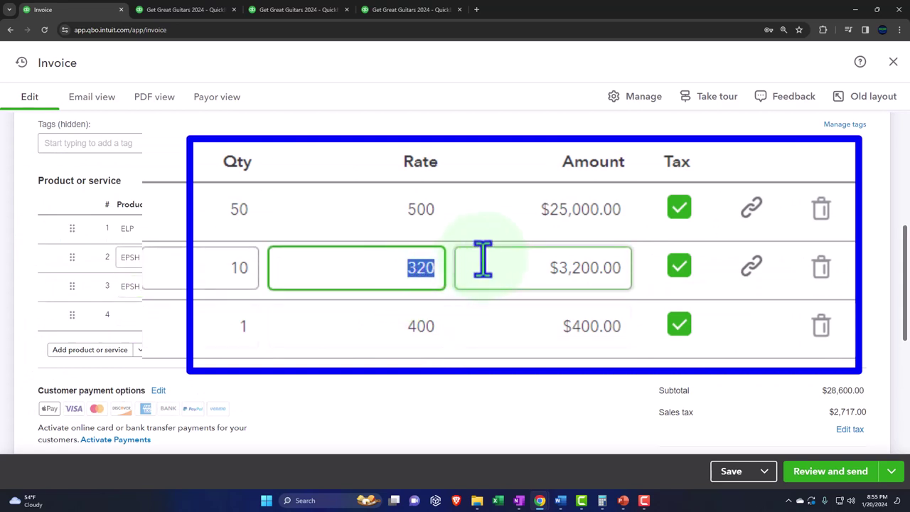
type("400")
left_click(483, 260)
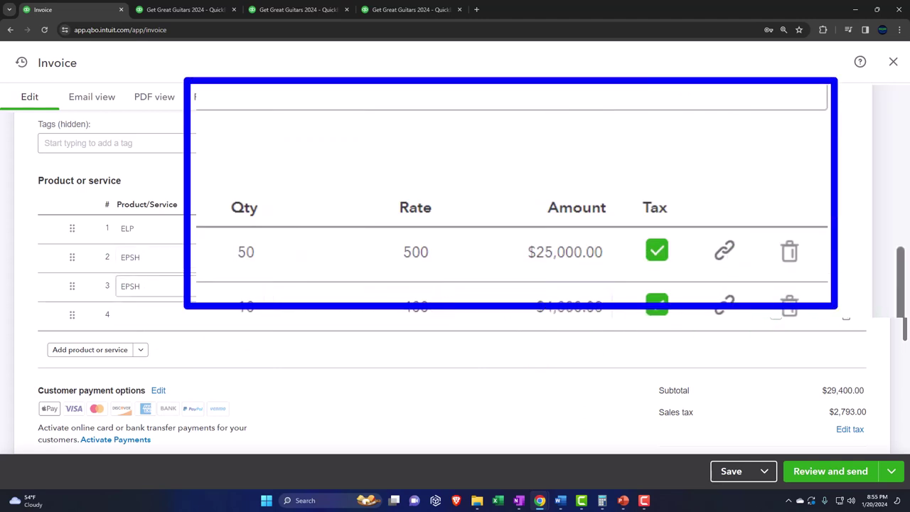
Delete the temporary third line for EPSH from the invoice.
left_click(846, 286)
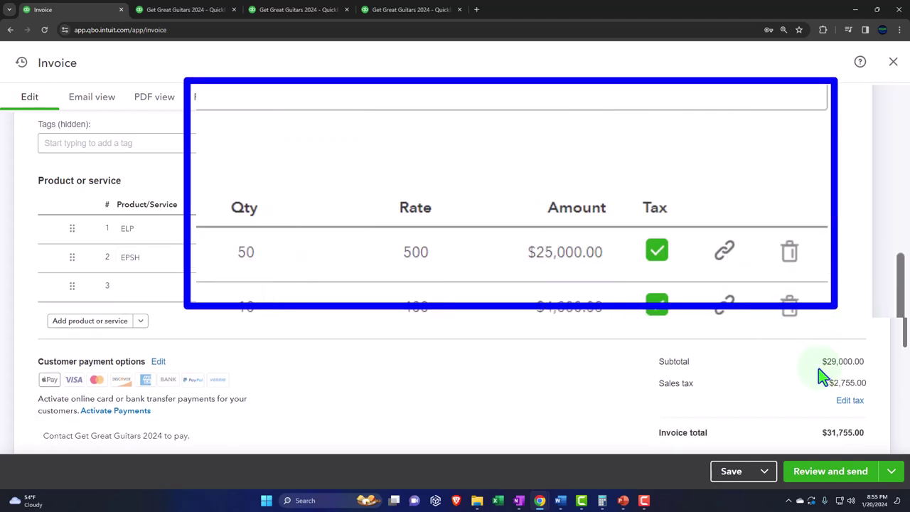
scroll(782, 371, "down", 1)
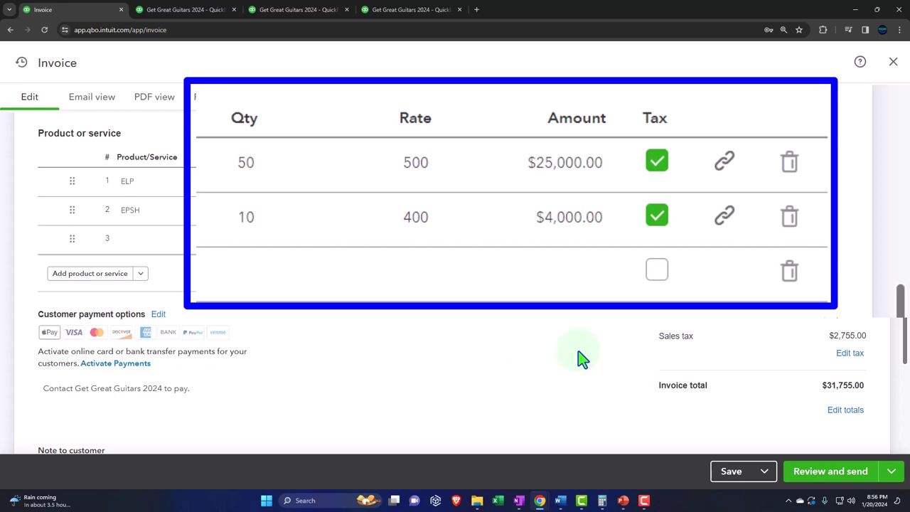
left_click(409, 281)
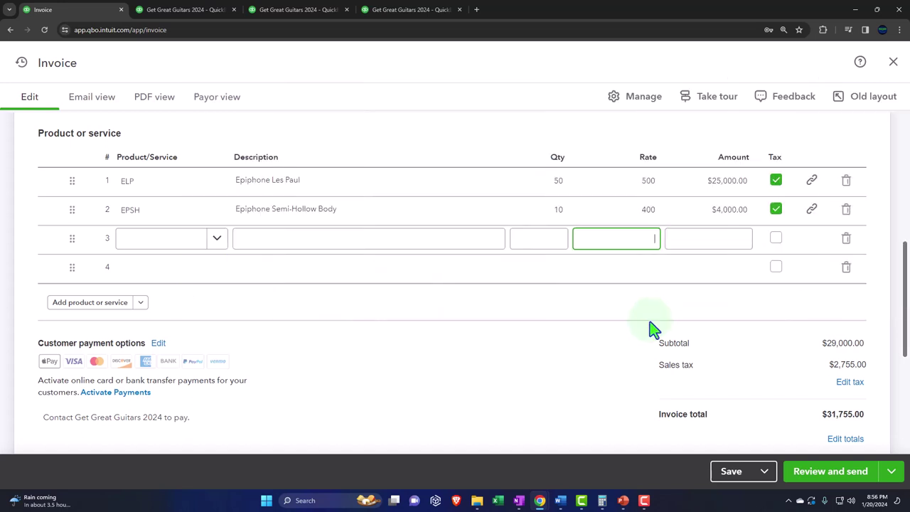
Change the invoice's sales tax rate to Example State Tax (5%) and close the tax settings.
scroll(649, 330, "down", 1)
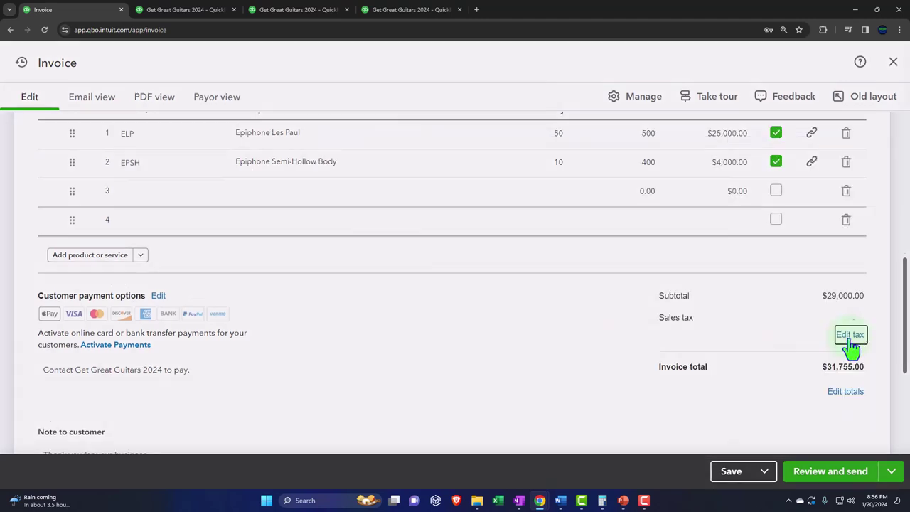
left_click(850, 335)
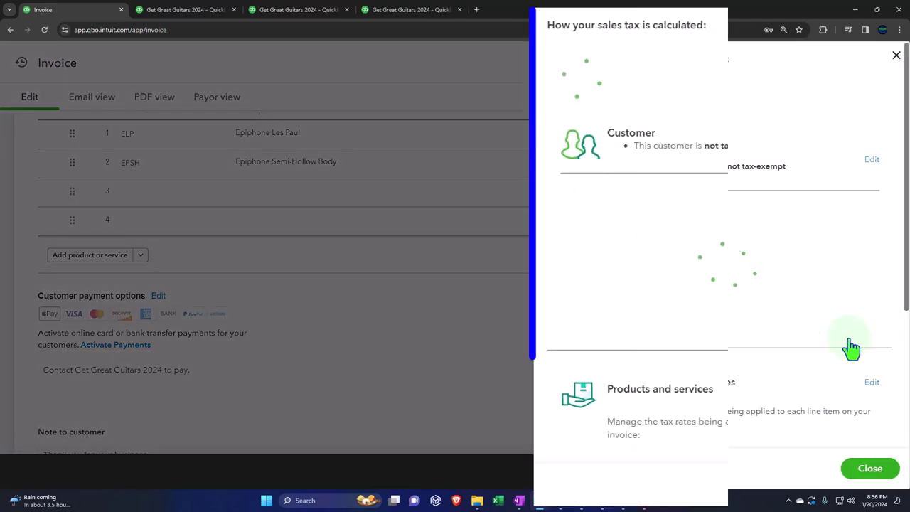
left_click(864, 88)
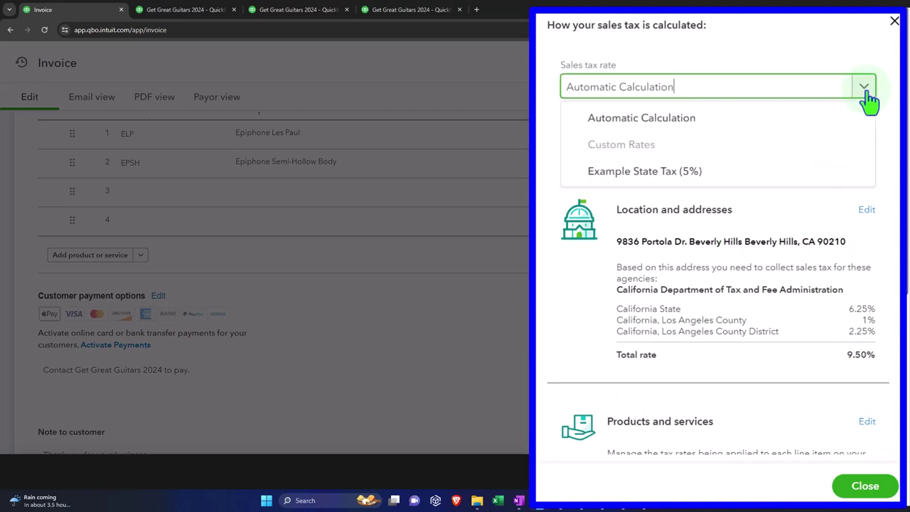
left_click(723, 174)
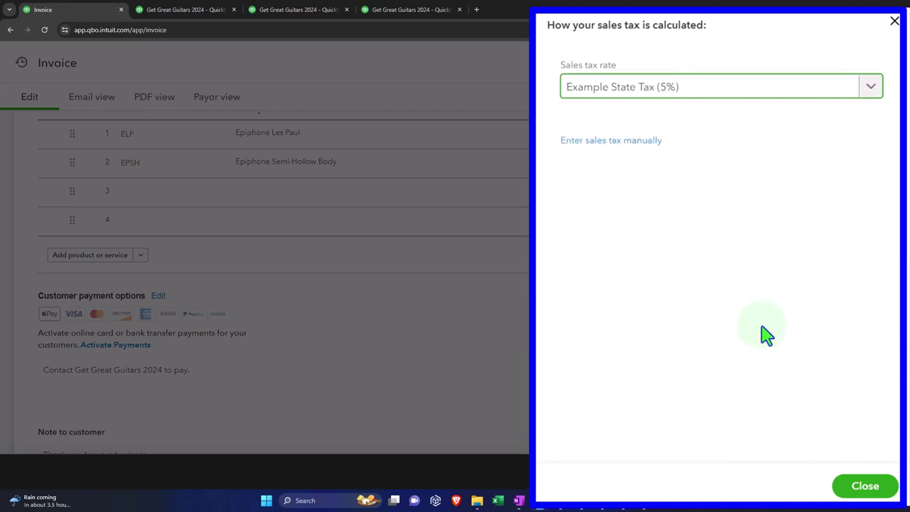
left_click(856, 482)
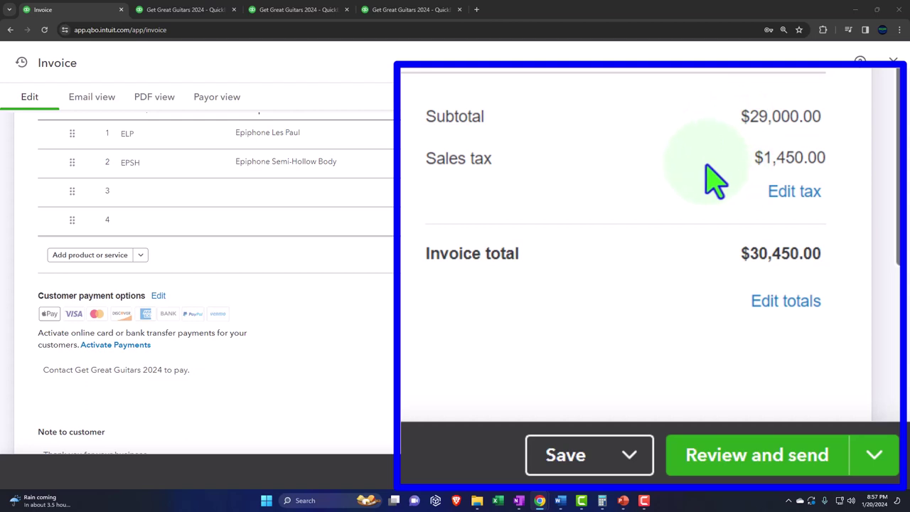
Review the invoice's two Epiphone lines, its subtotal, sales tax and total, and its customer and date header.
left_click(462, 140)
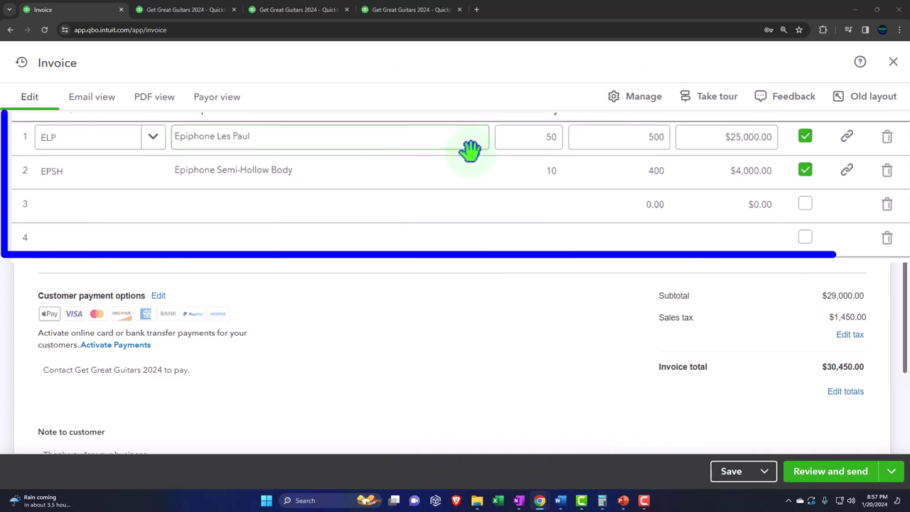
left_click(635, 178)
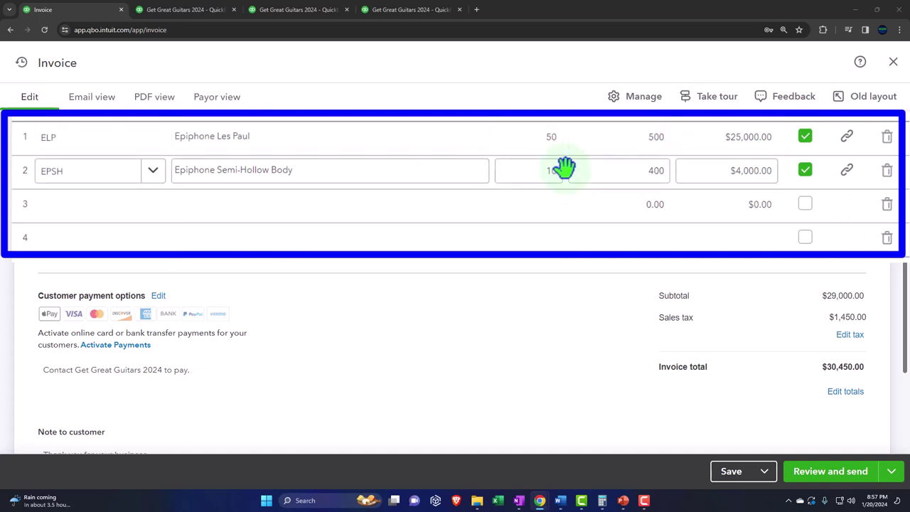
left_click(558, 208)
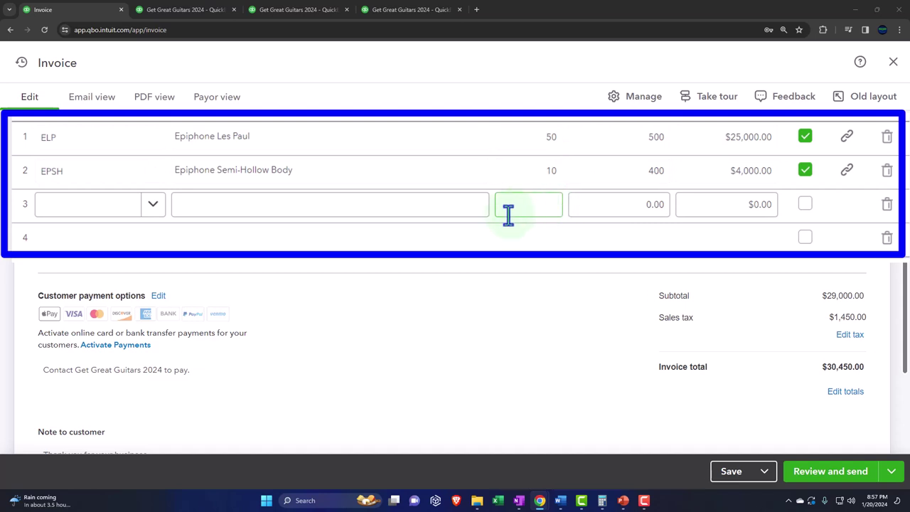
left_click(454, 183)
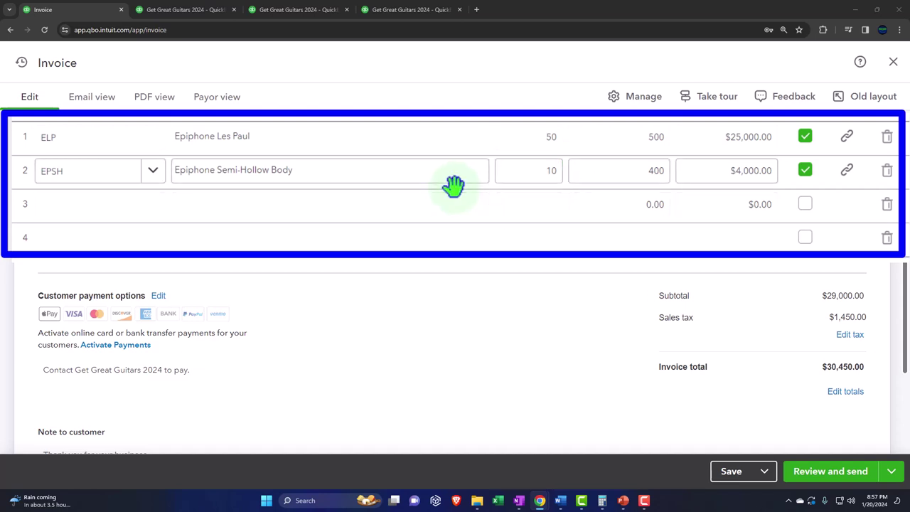
left_click(512, 366)
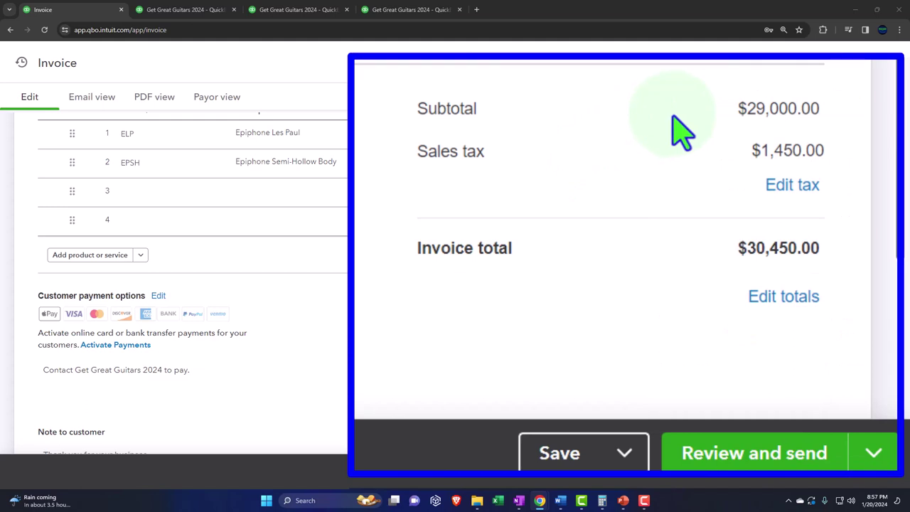
scroll(440, 355, "up", 10)
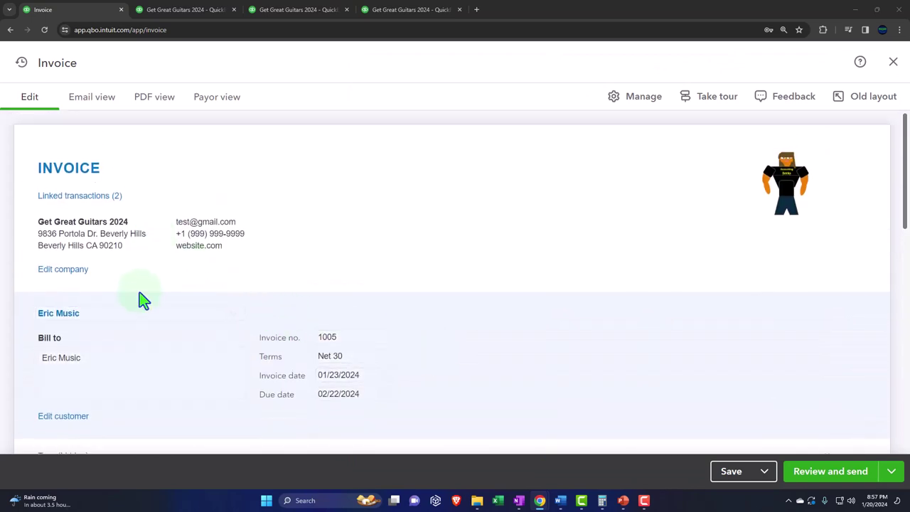
scroll(137, 307, "down", 3)
scroll(137, 306, "down", 2)
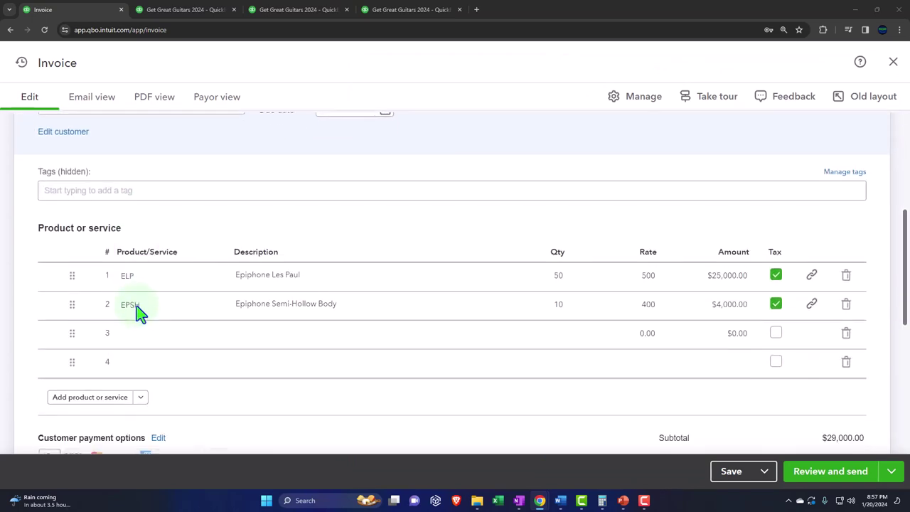
left_click(389, 338)
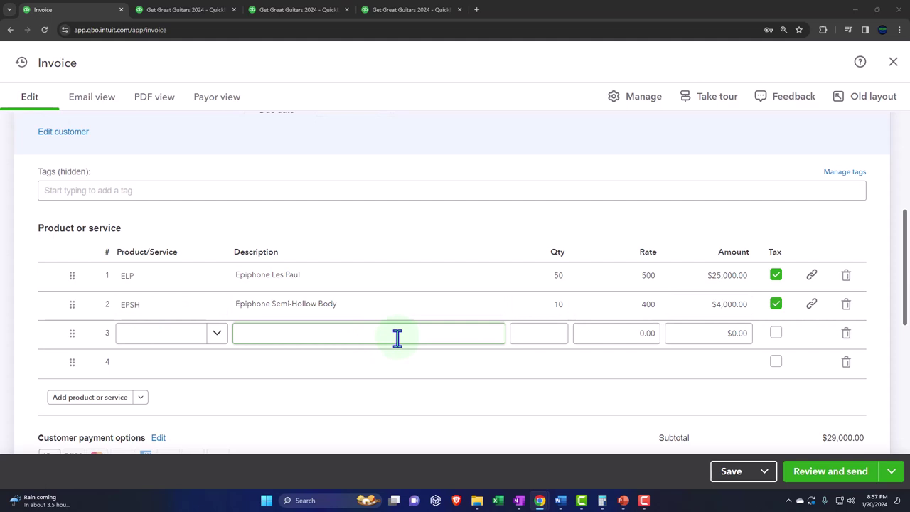
left_click(453, 302)
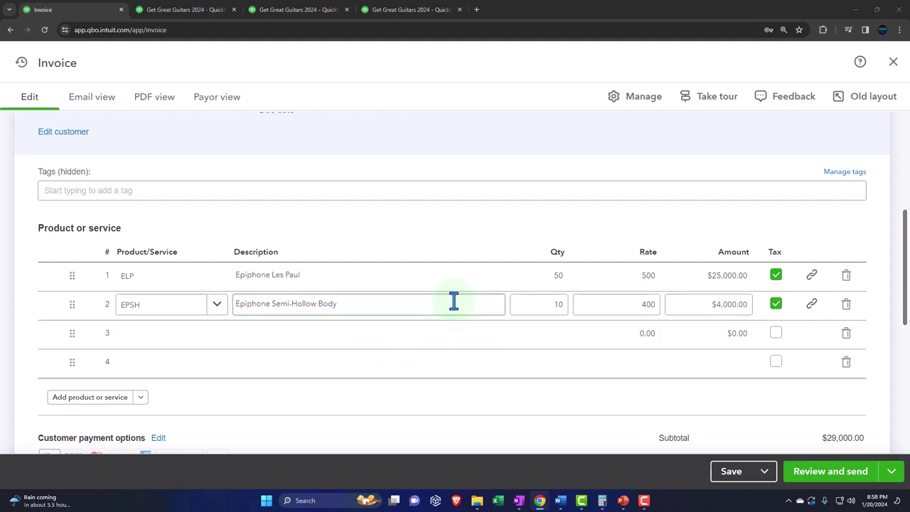
Save and close the Eric Music invoice after checking its totals.
scroll(454, 301, "down", 1)
scroll(454, 301, "down", 1)
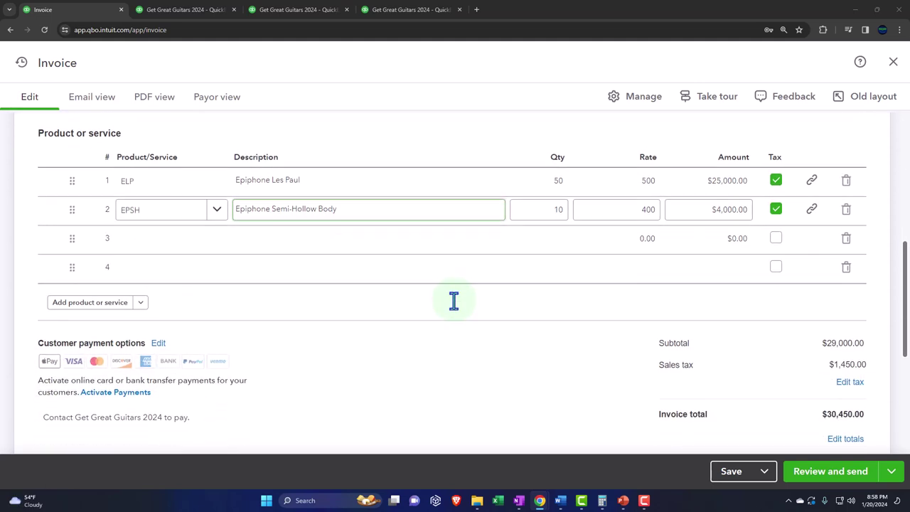
left_click(890, 470)
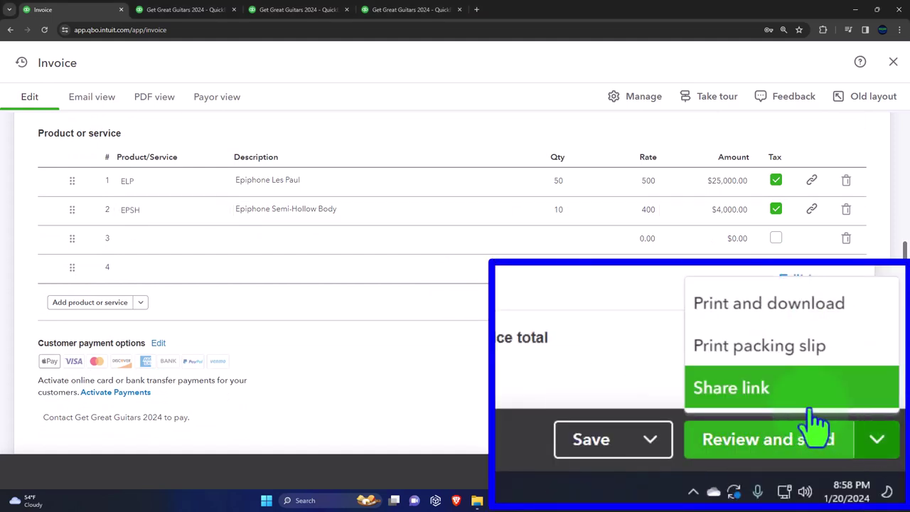
left_click(764, 471)
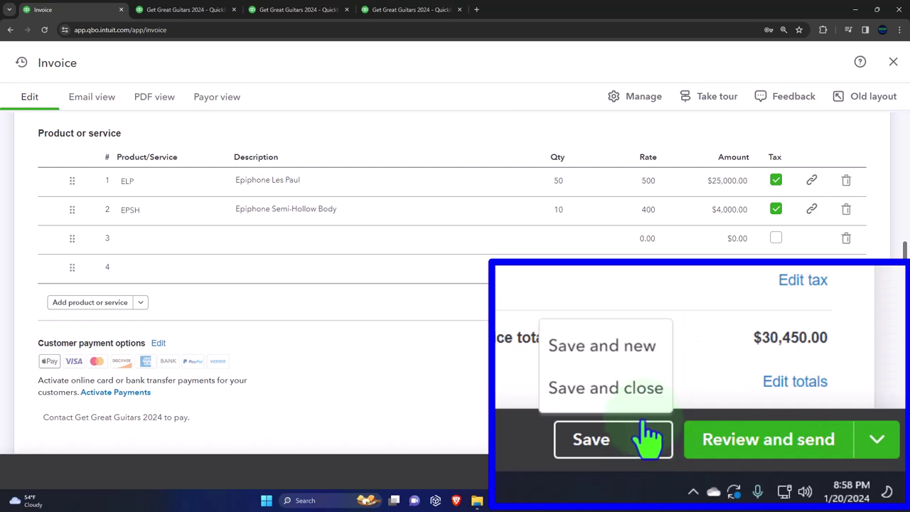
left_click(755, 450)
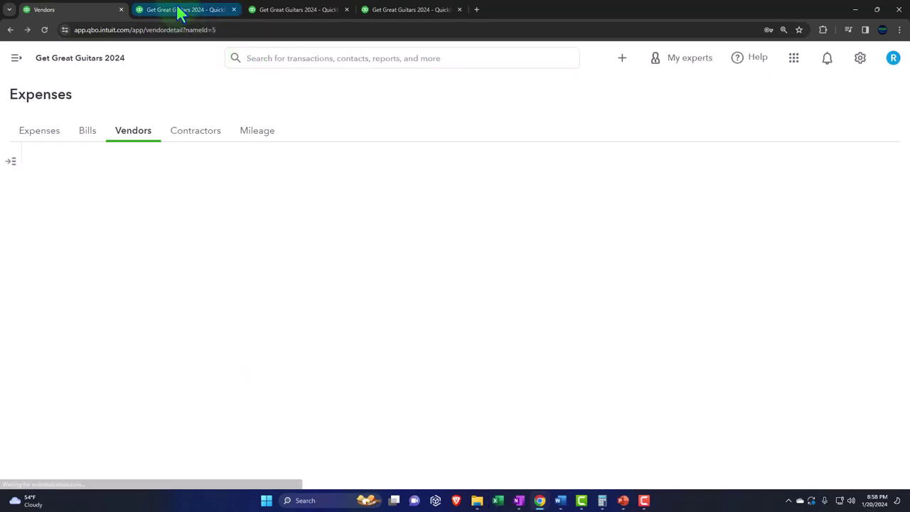
Rerun the January 2024 Balance Sheet, examine the transactions behind Accounts Receivable (A/R), and return to the report.
left_click(178, 10)
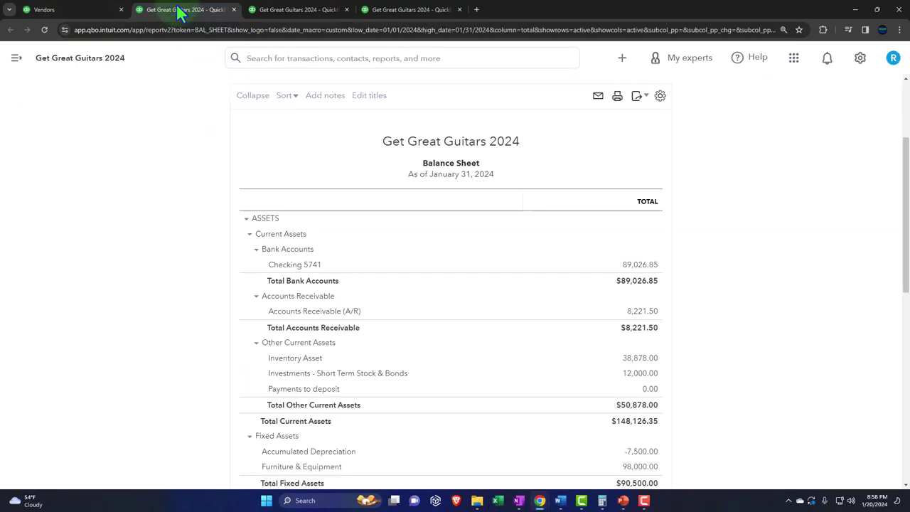
left_click(527, 192)
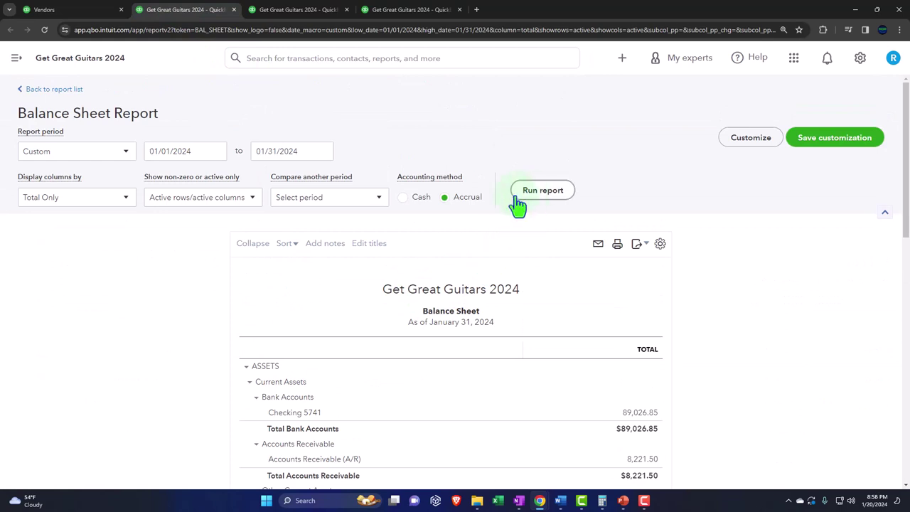
scroll(506, 304, "down", 2)
key("ctrl+plus")
scroll(507, 305, "down", 1)
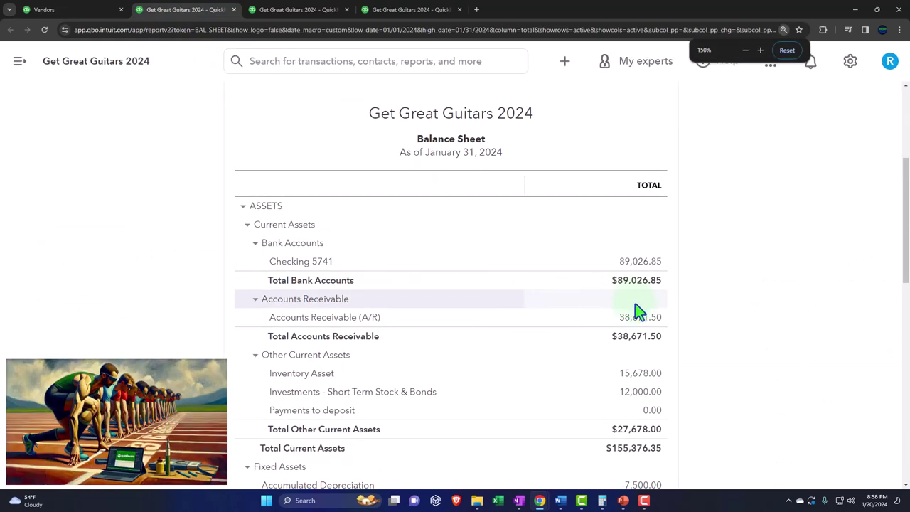
left_click(644, 319)
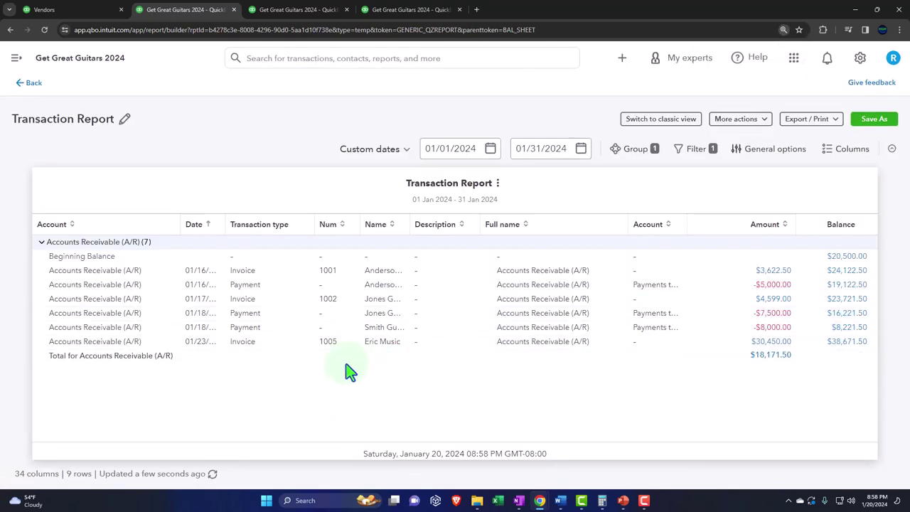
left_click(30, 83)
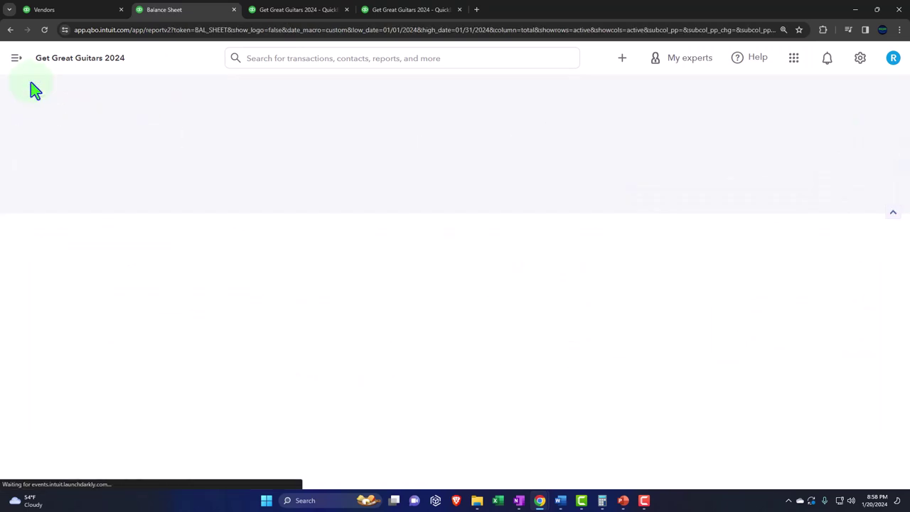
Rerun the January 2024 Profit and Loss, examine the transactions behind Sales of Product Income, and return to the report.
left_click(295, 10)
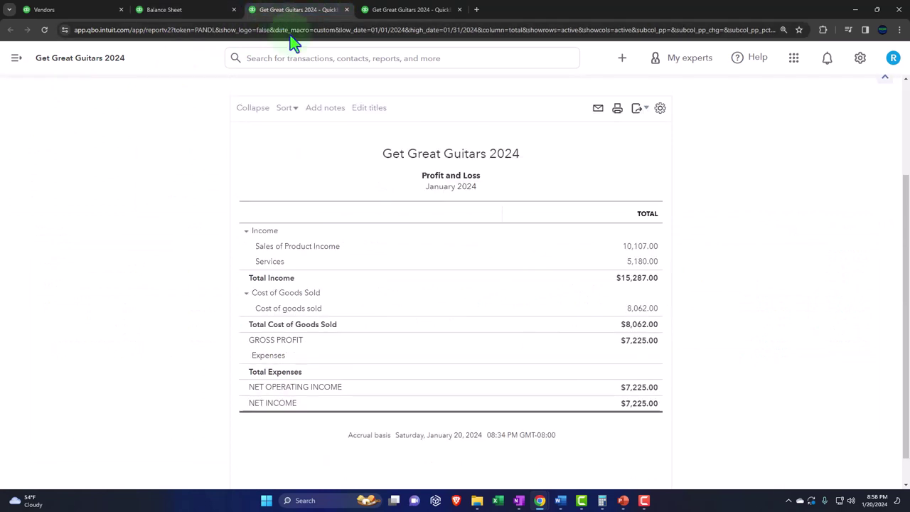
scroll(568, 177, "up", 3)
left_click(556, 201)
scroll(558, 234, "down", 3)
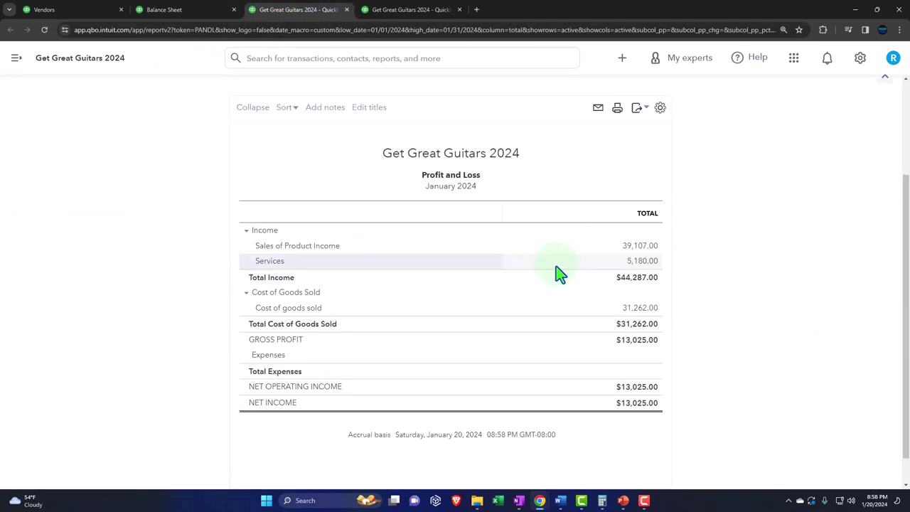
left_click(757, 206)
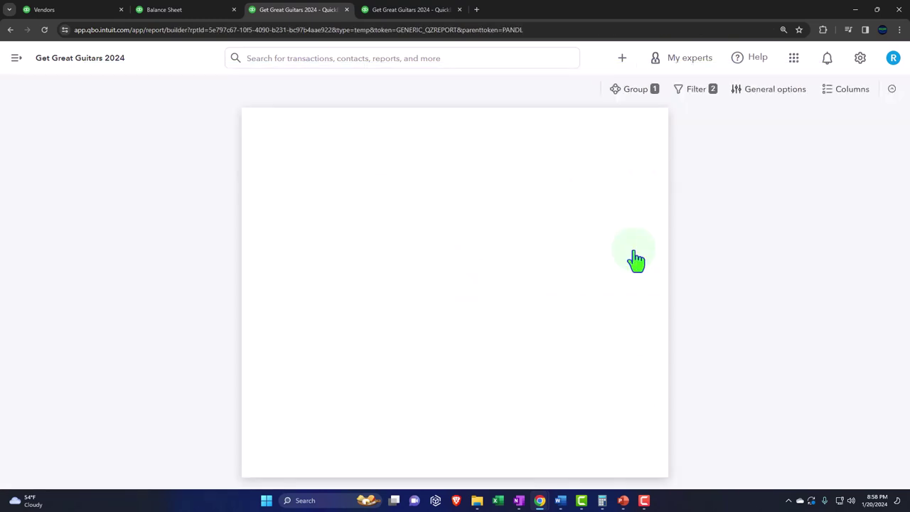
key("ctrl+plus")
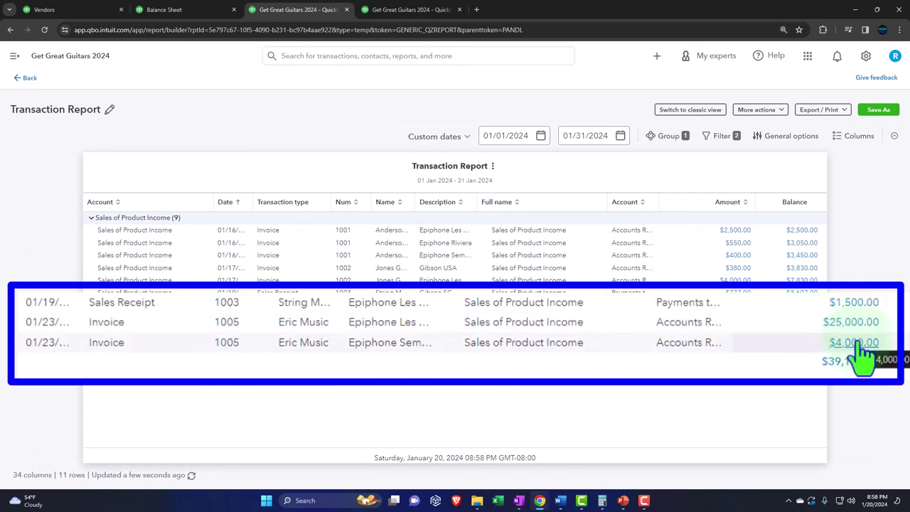
left_click(30, 80)
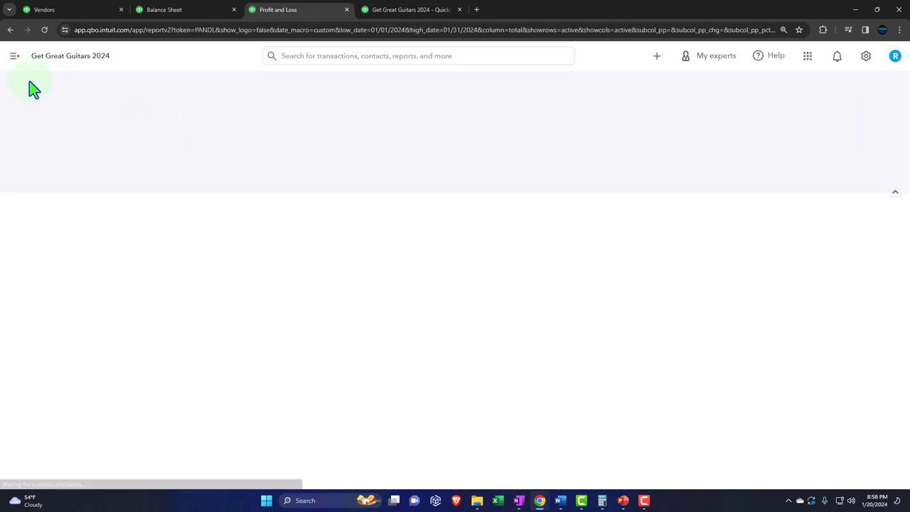
Check the sales tax payable accounts on the Balance Sheet and examine the transactions behind Inventory Asset.
left_click(161, 10)
scroll(159, 311, "down", 5)
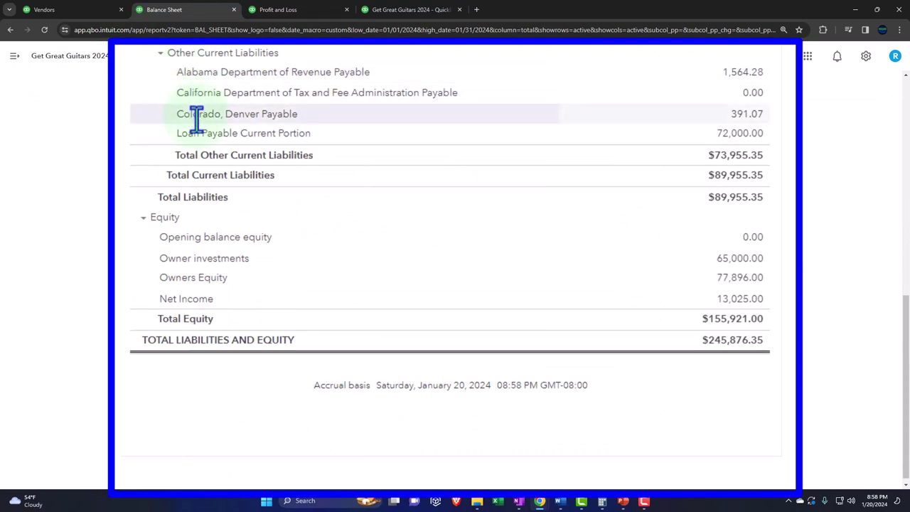
scroll(193, 113, "up", 7)
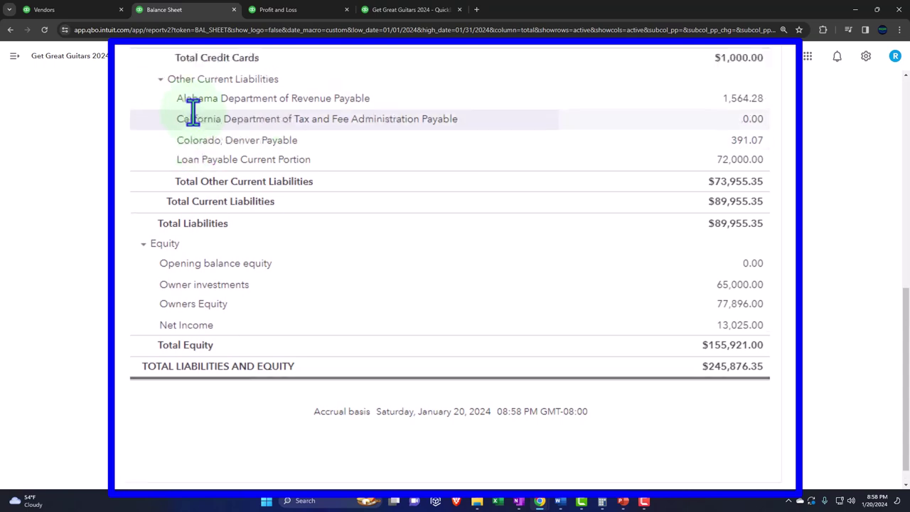
key("ctrl+plus")
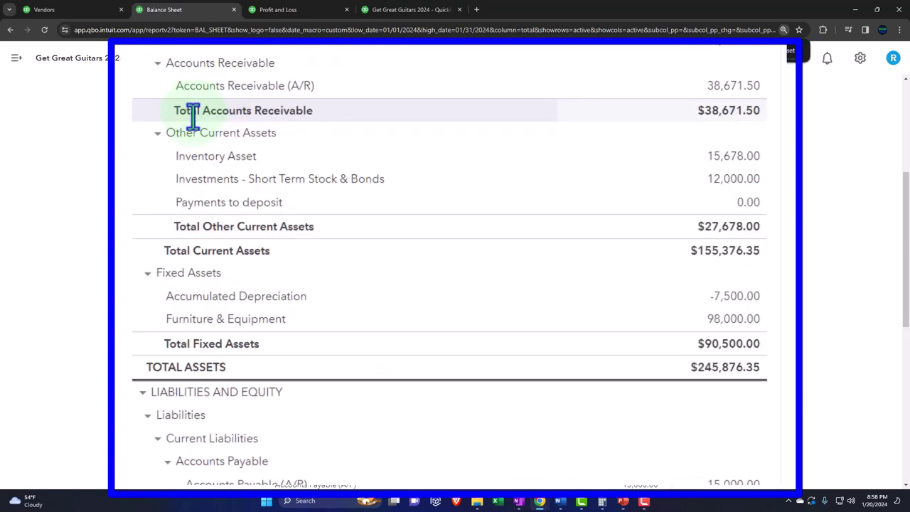
left_click(727, 163)
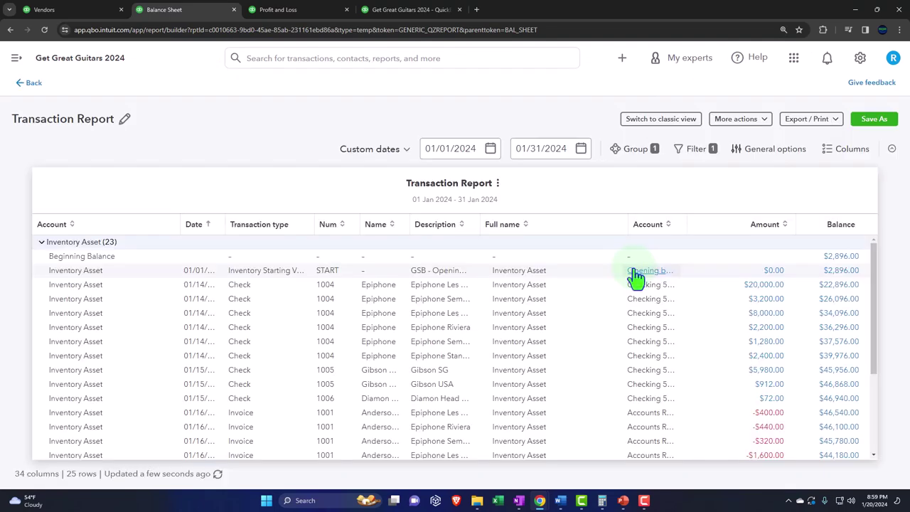
scroll(630, 280, "down", 3)
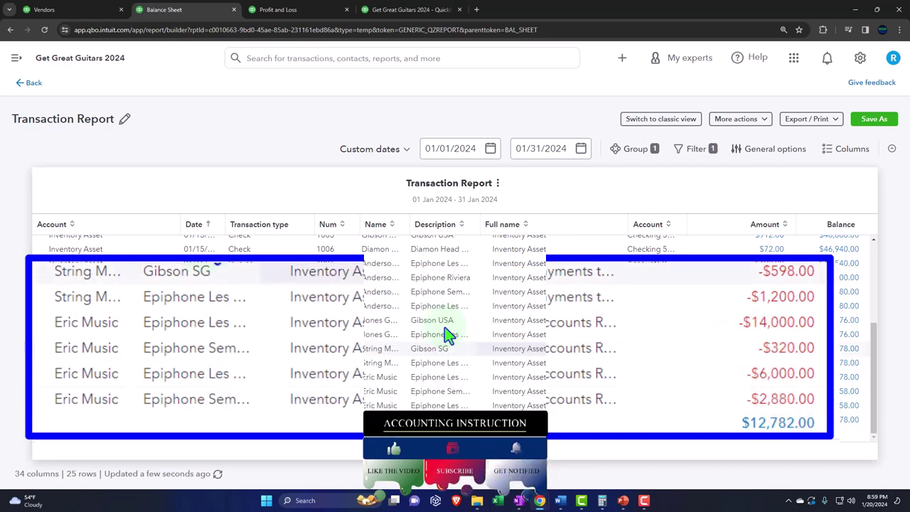
left_click(40, 87)
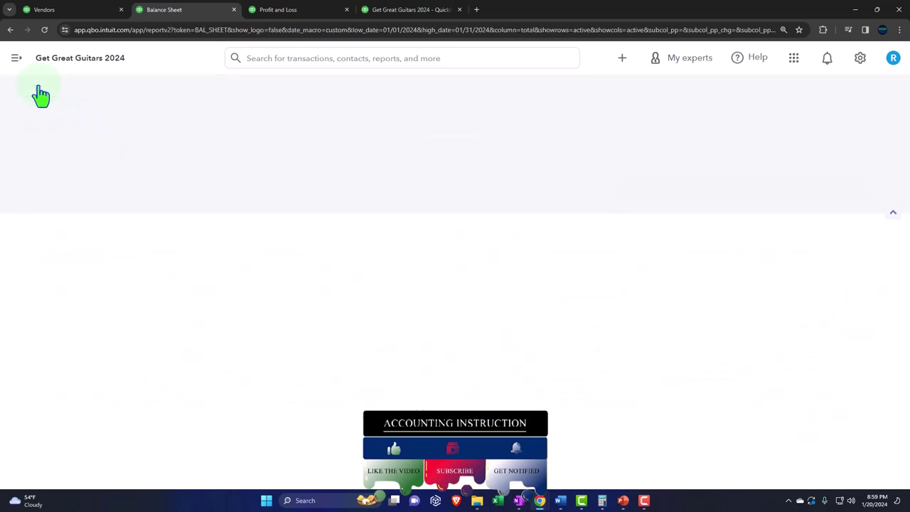
Examine the transactions behind Cost of goods sold on the Profit and Loss and return to the report.
left_click(285, 11)
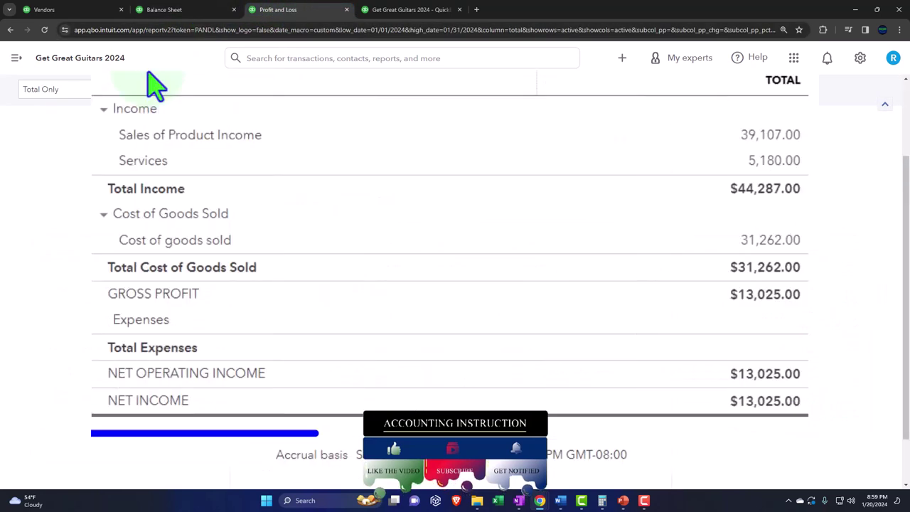
left_click(637, 346)
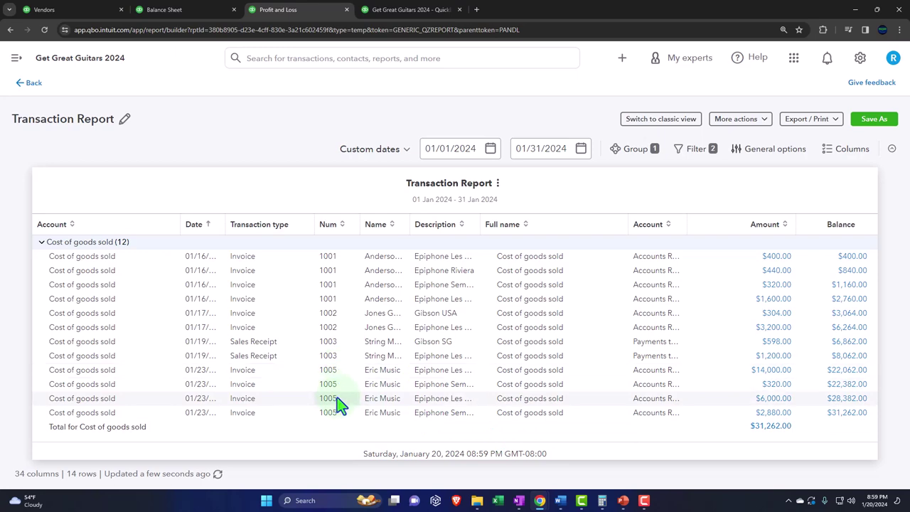
left_click(36, 85)
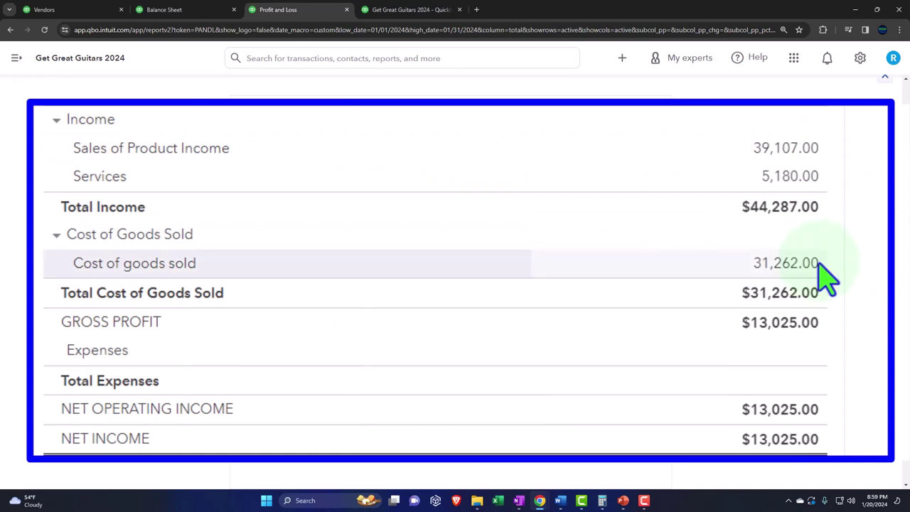
Check Accounts Receivable on the Balance Sheet, then duplicate the Trial Balance report into a new browser tab.
left_click(176, 8)
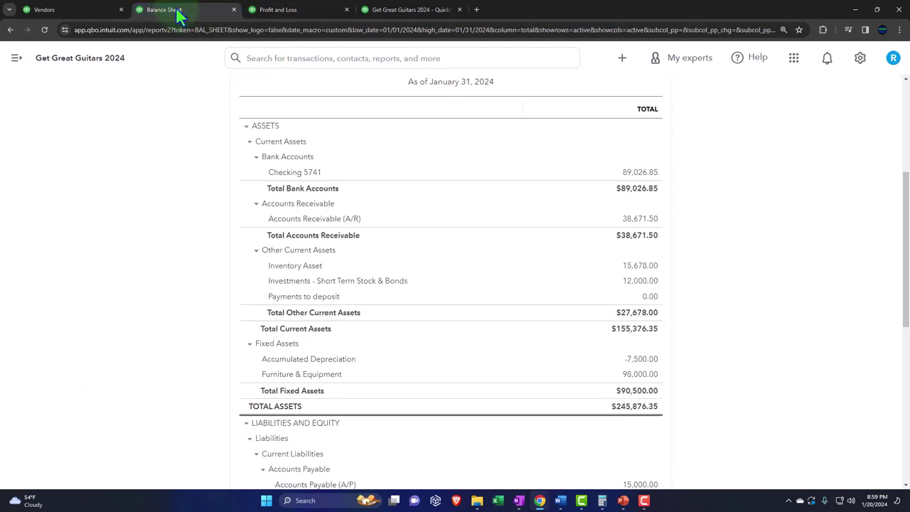
scroll(194, 244, "up", 1)
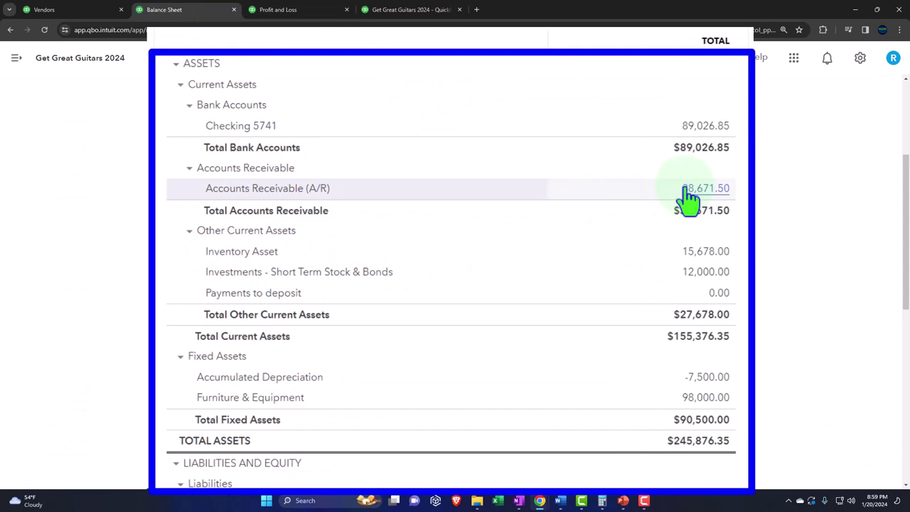
left_click(411, 10)
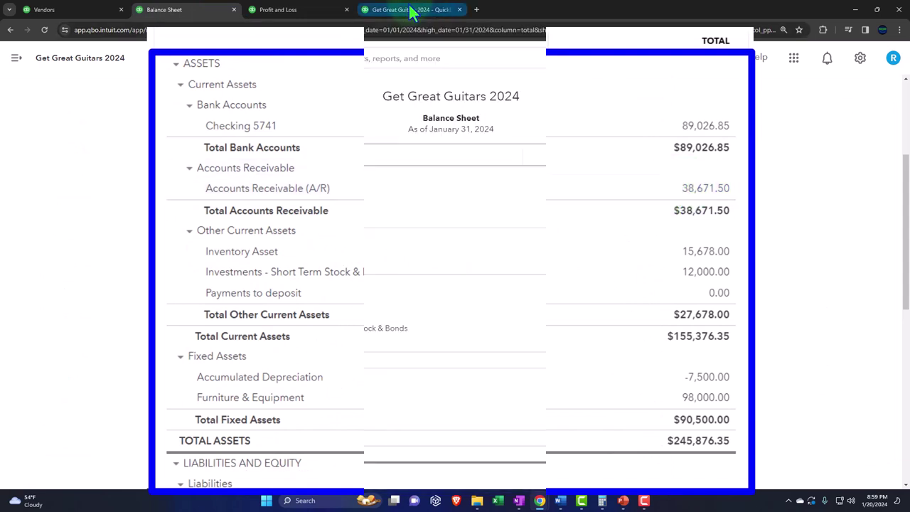
right_click(410, 11)
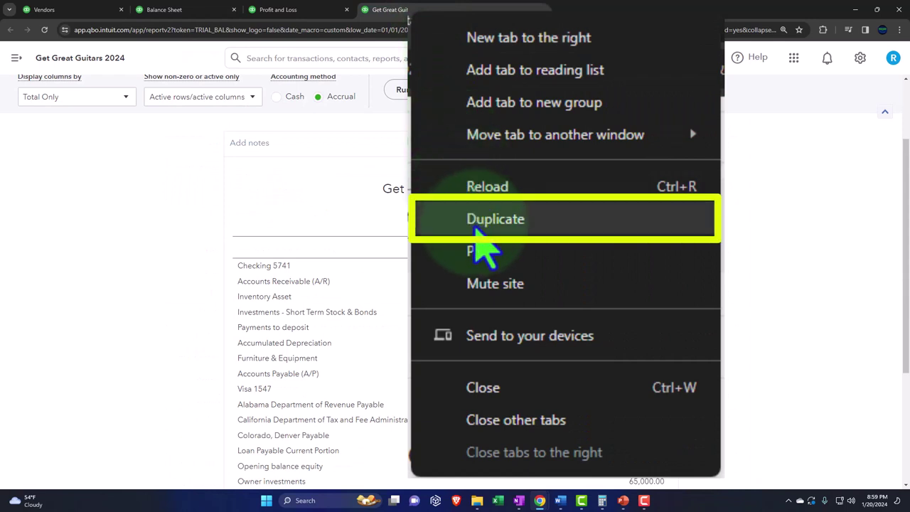
left_click(535, 232)
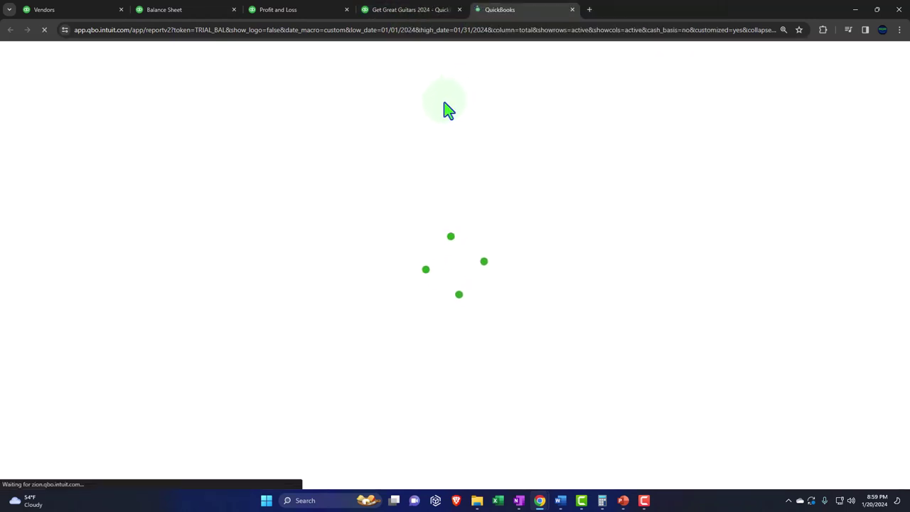
scroll(299, 263, "down", 2)
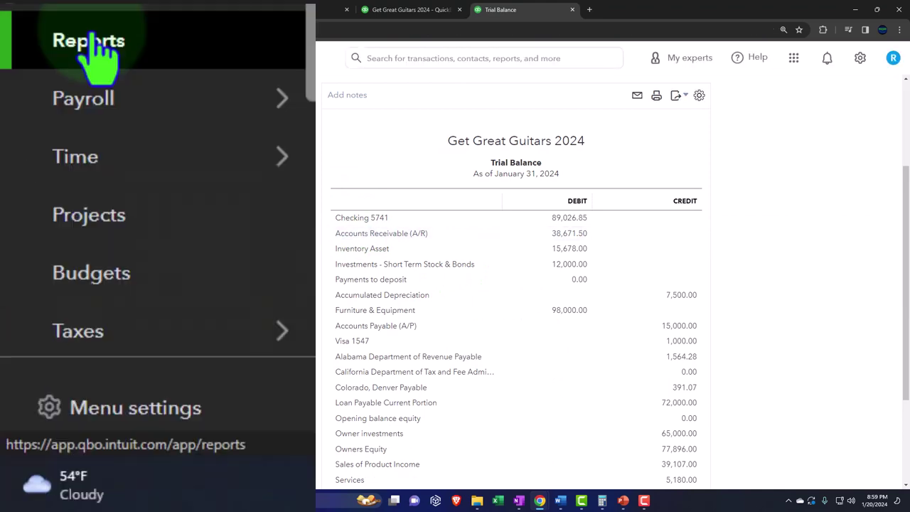
Open the Customer Balance Detail report and compare its total with Accounts Receivable on the Balance Sheet.
left_click(35, 320)
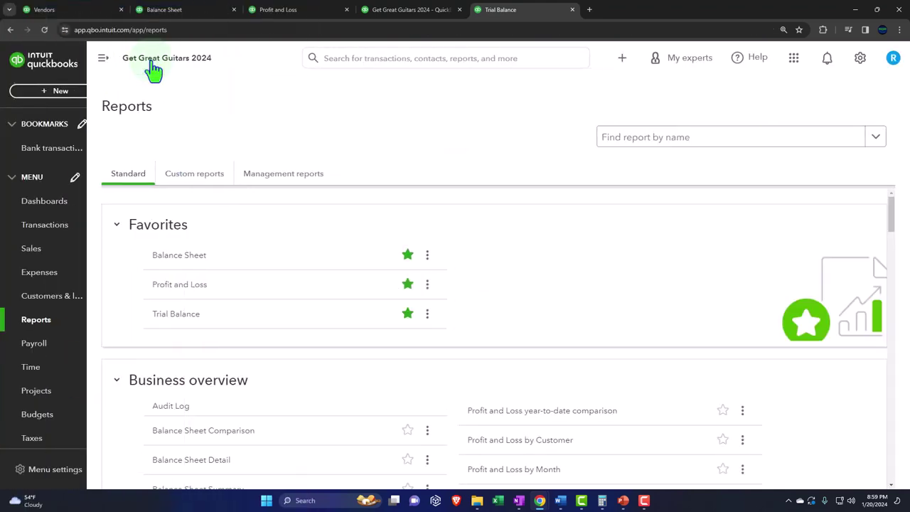
left_click(103, 57)
scroll(199, 298, "down", 5)
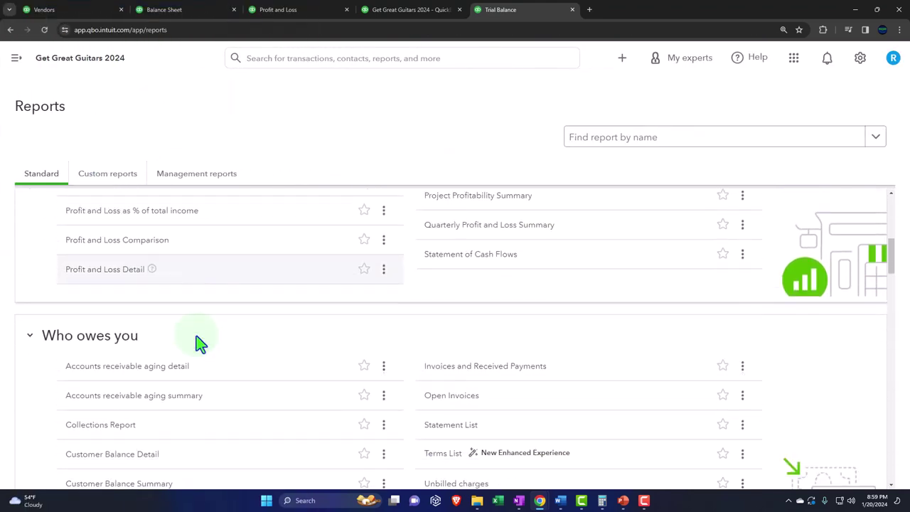
scroll(196, 335, "down", 2)
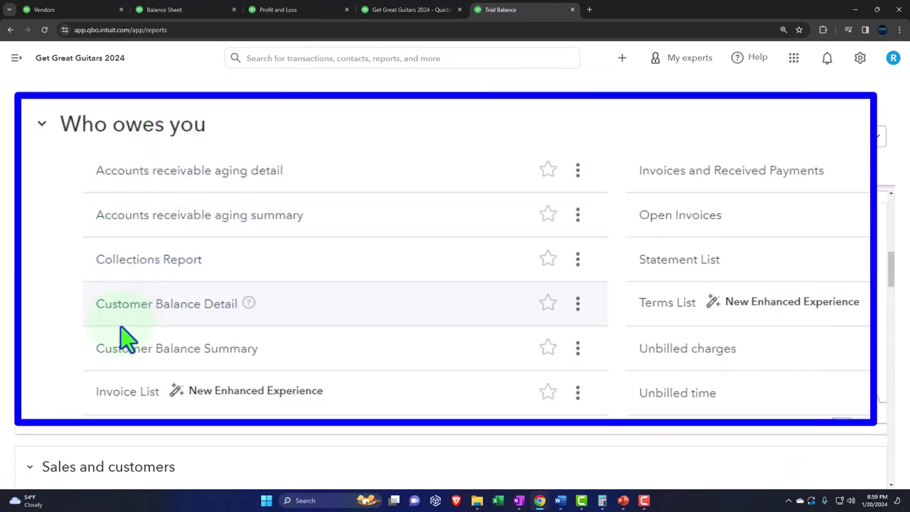
left_click(189, 313)
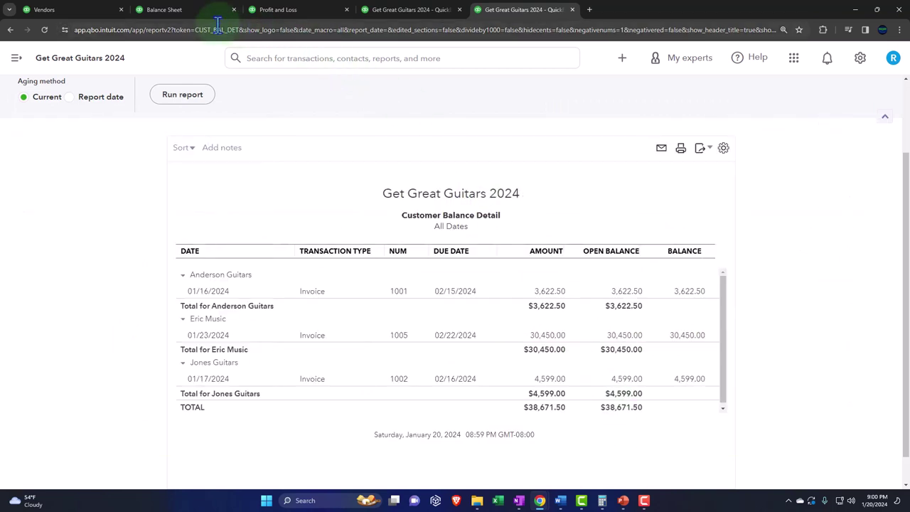
left_click(191, 11)
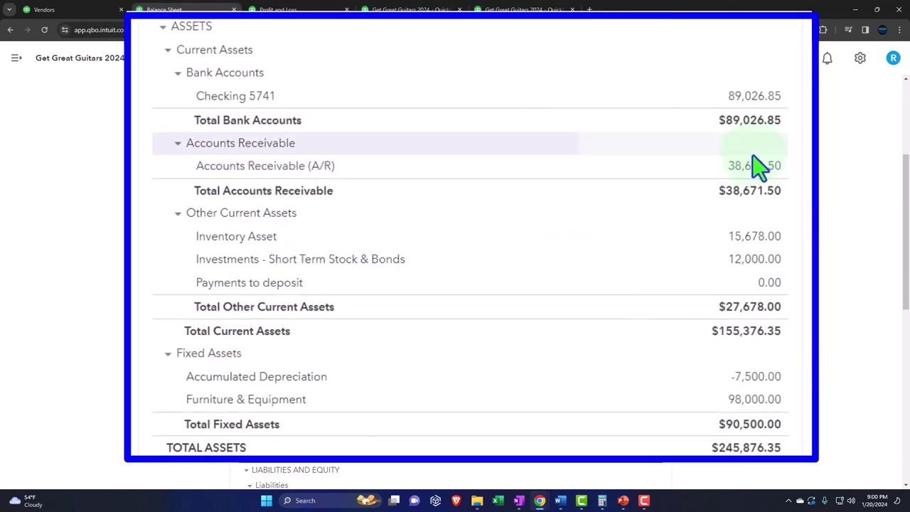
scroll(757, 167, "down", 1)
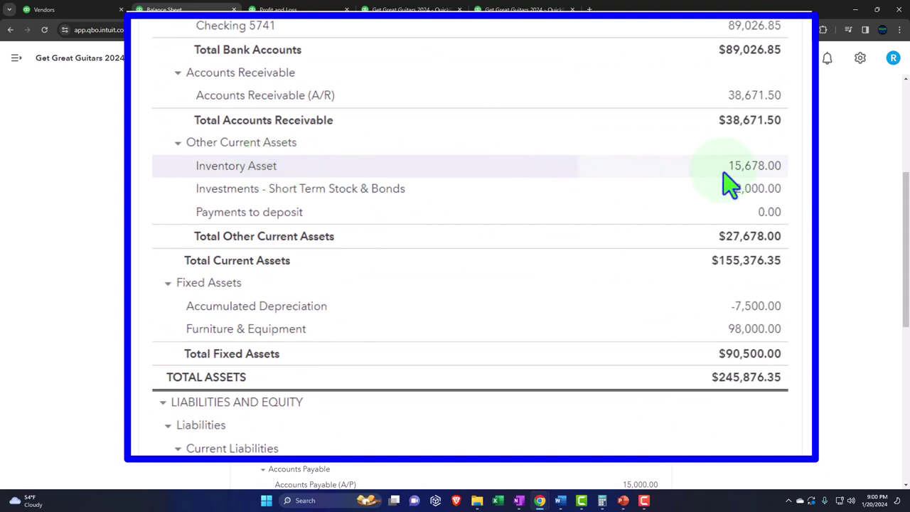
Duplicate the Customer Balance Detail report into a new browser tab and open the Inventory Valuation Summary report there.
left_click(526, 10)
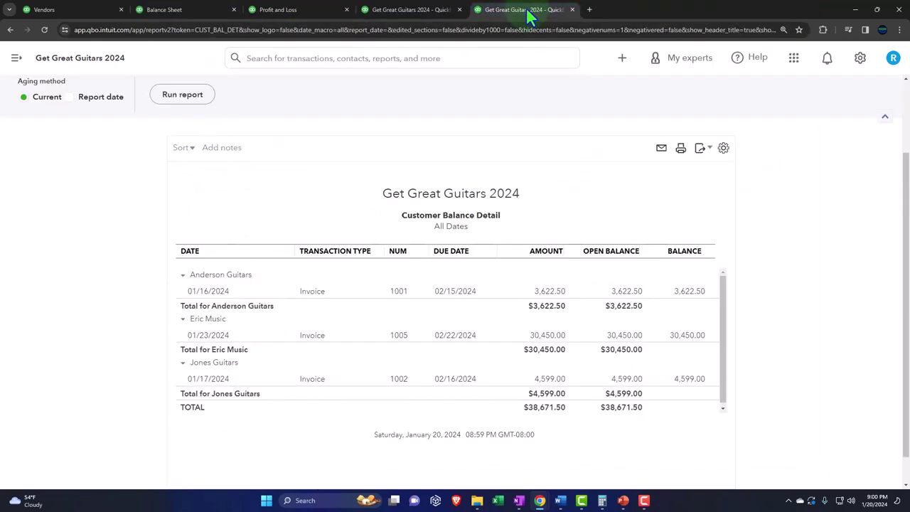
right_click(529, 17)
left_click(517, 222)
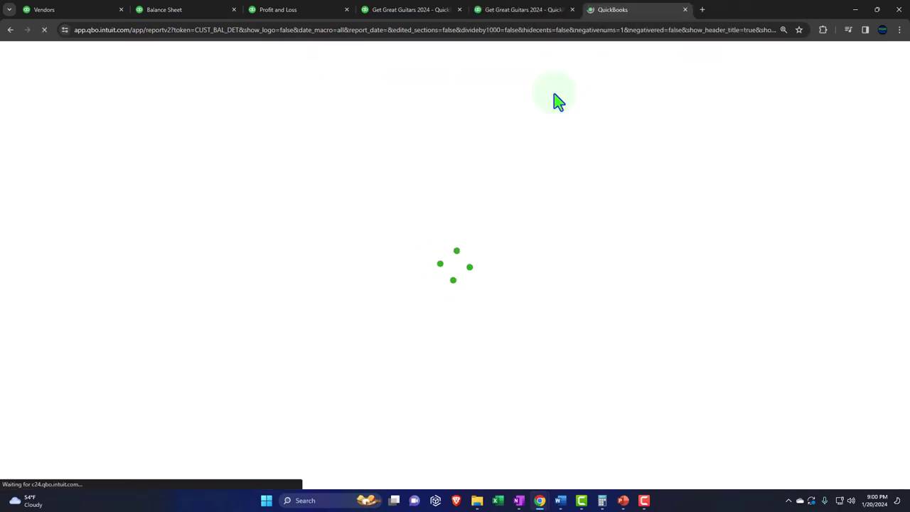
scroll(509, 107, "down", 2)
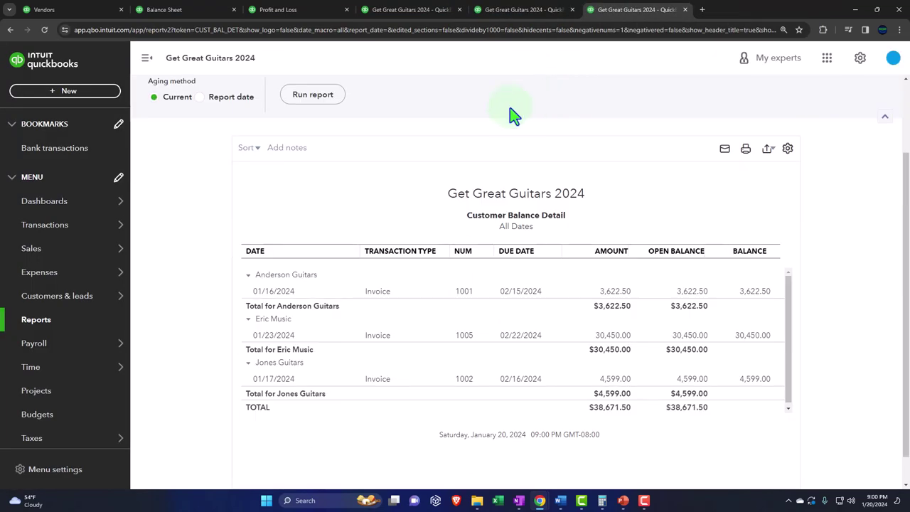
left_click(37, 323)
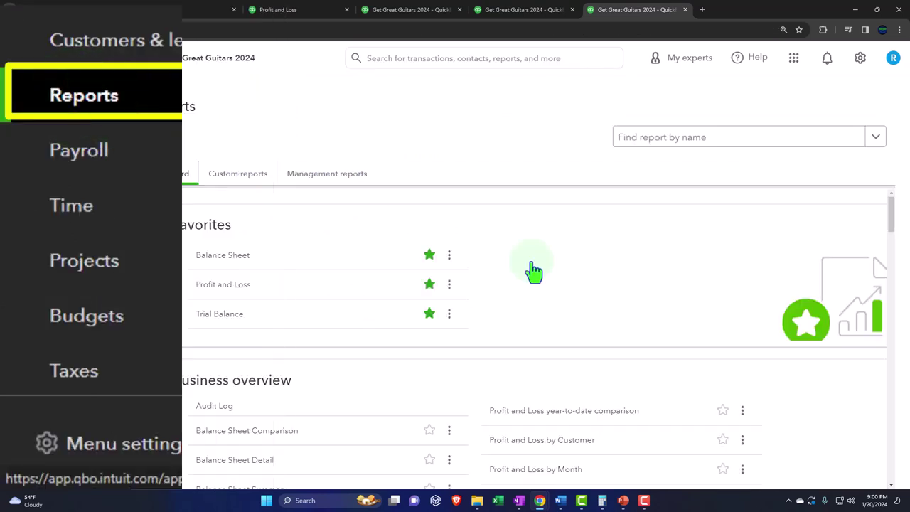
left_click(694, 146)
type("inve")
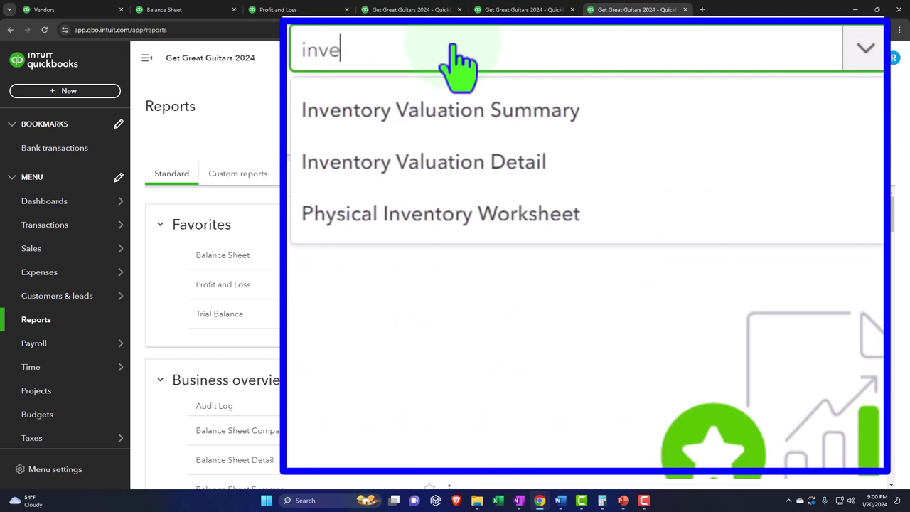
left_click(480, 121)
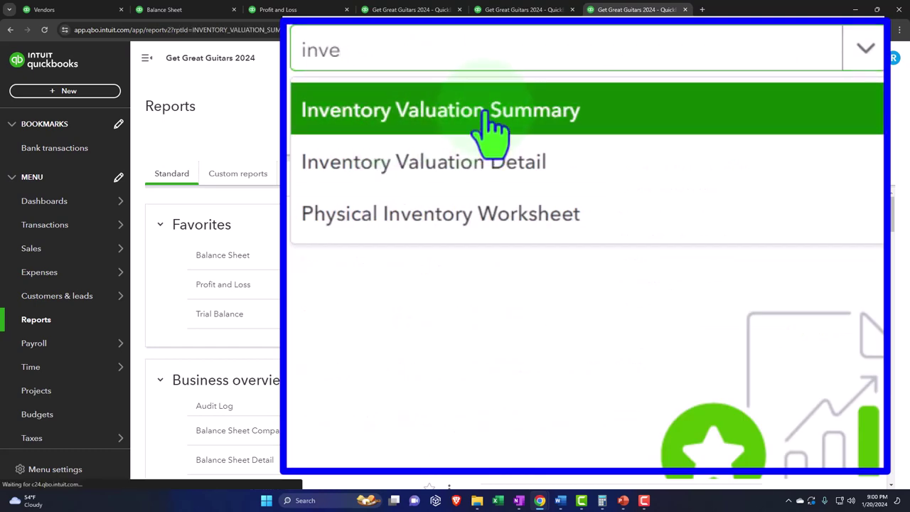
Run the Inventory Valuation Summary as of 01/31/2024 and compare its total with Inventory Asset on the Balance Sheet.
scroll(703, 174, "down", 1)
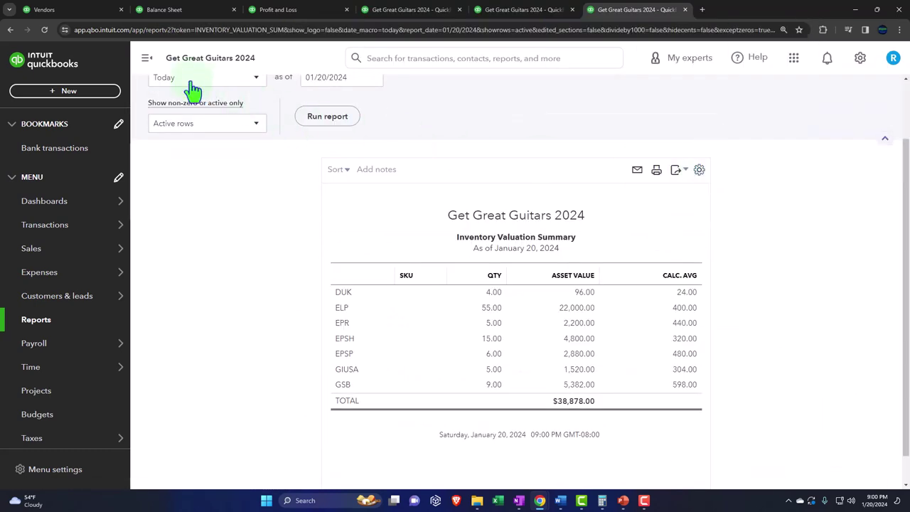
left_click(146, 58)
scroll(149, 150, "up", 1)
left_click(584, 235)
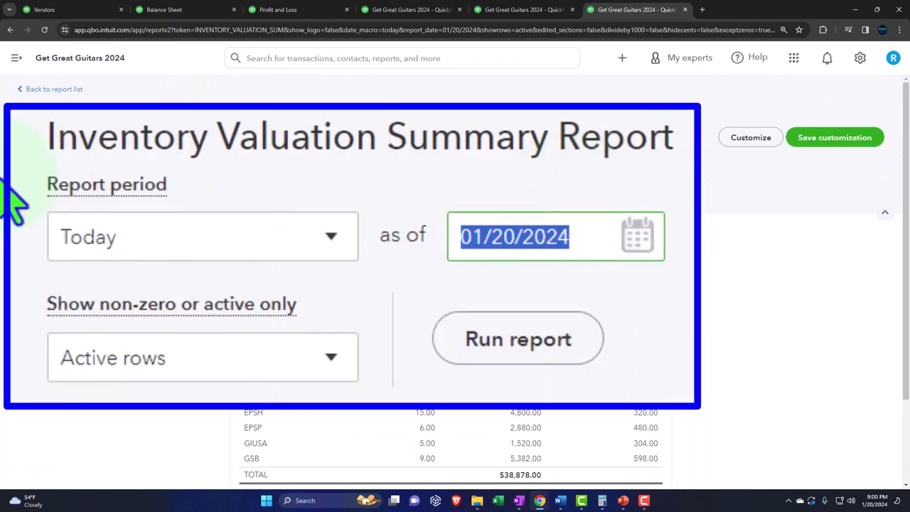
type("0")
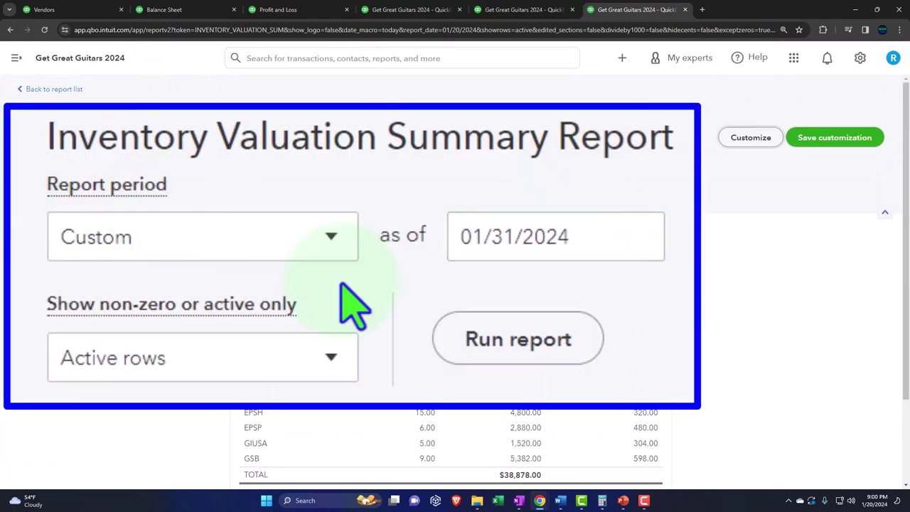
left_click(505, 348)
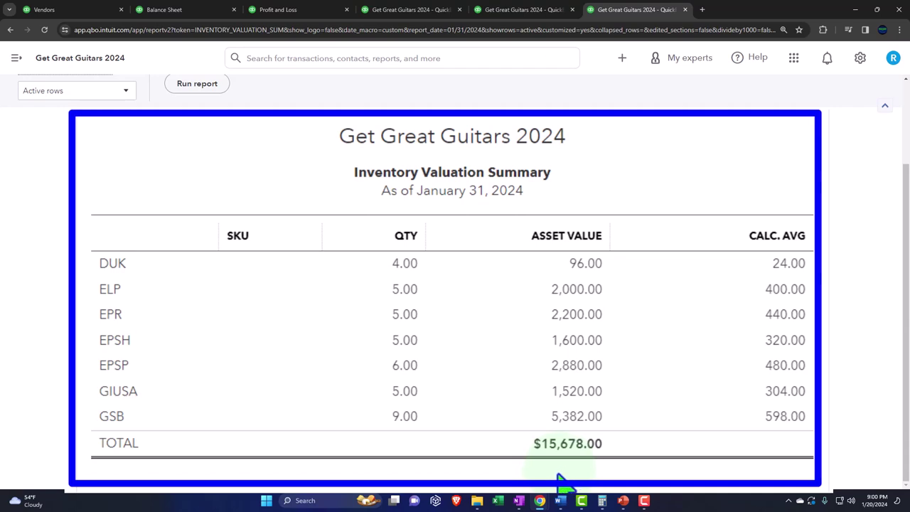
left_click(187, 9)
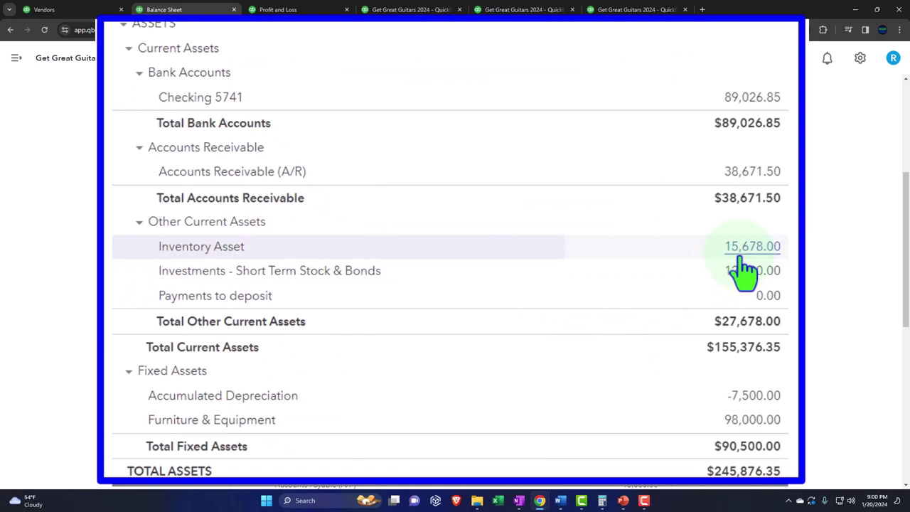
Go from the Epiphone vendor page to the list of all sales and review the unbilled income transactions.
left_click(74, 13)
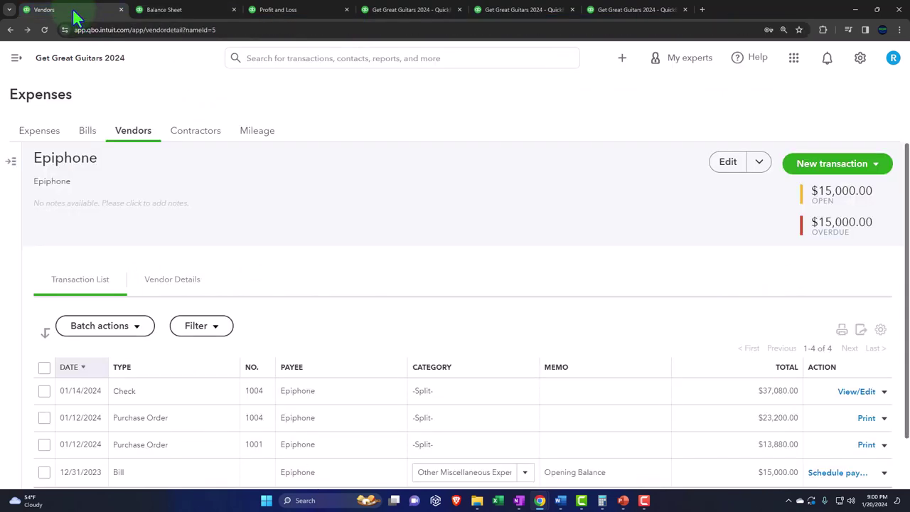
left_click(15, 59)
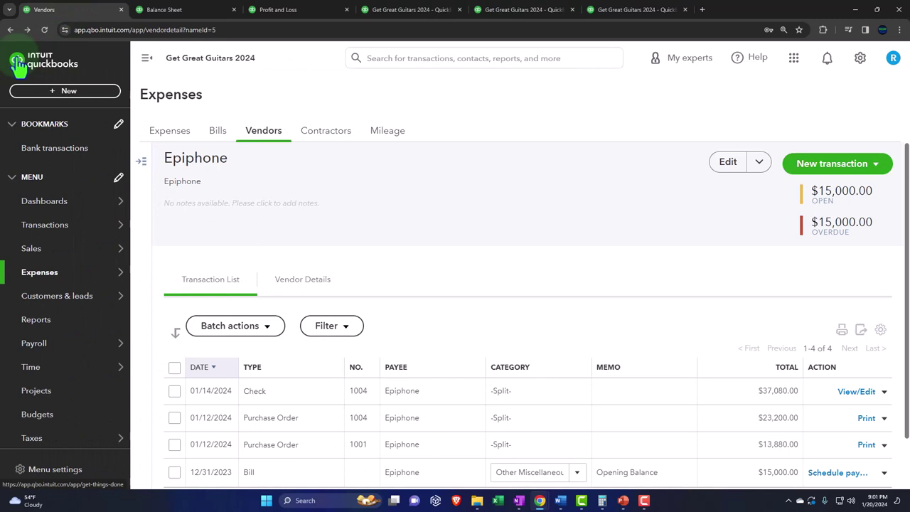
left_click(34, 251)
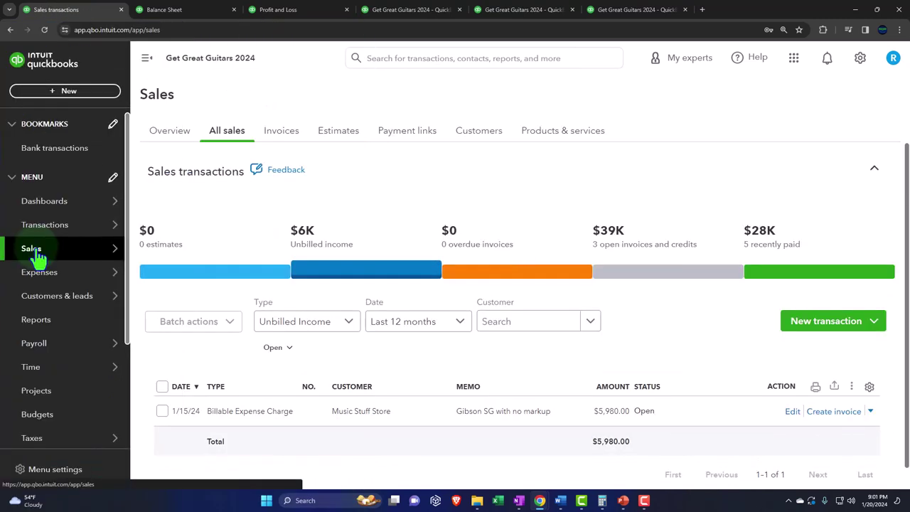
left_click(146, 58)
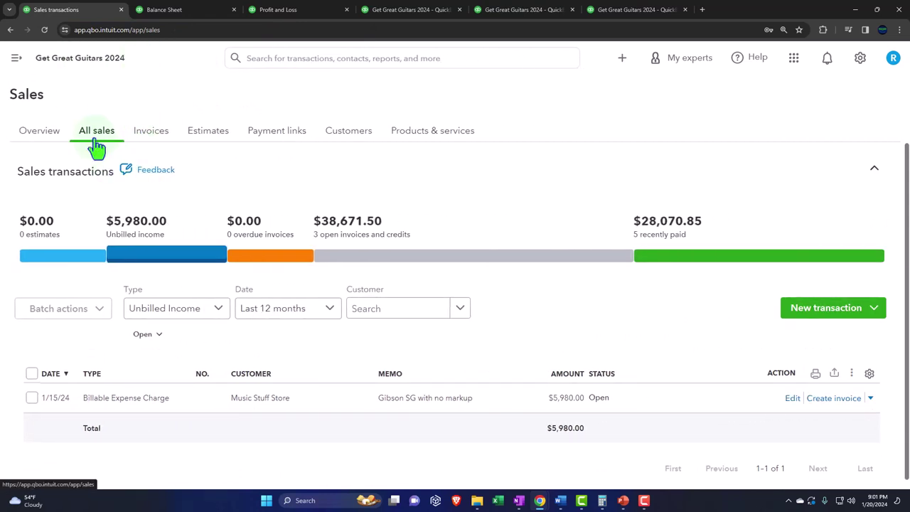
left_click(206, 310)
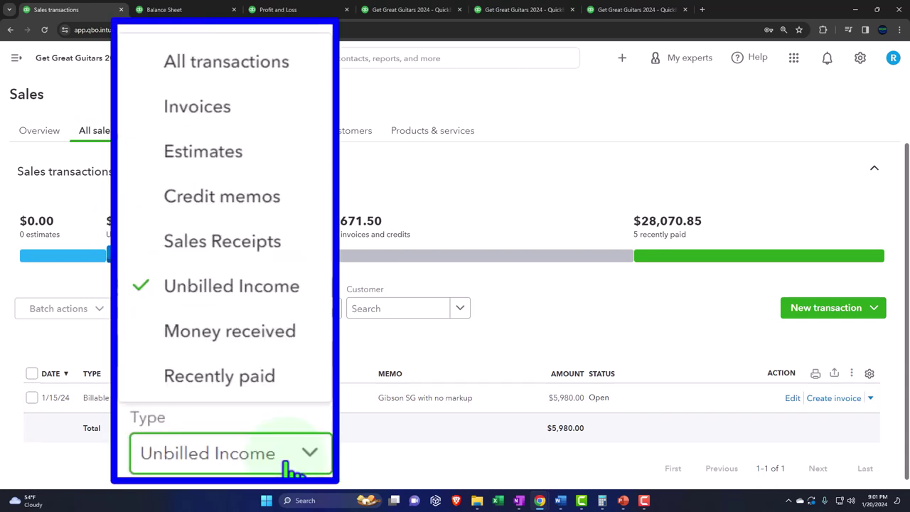
left_click(232, 302)
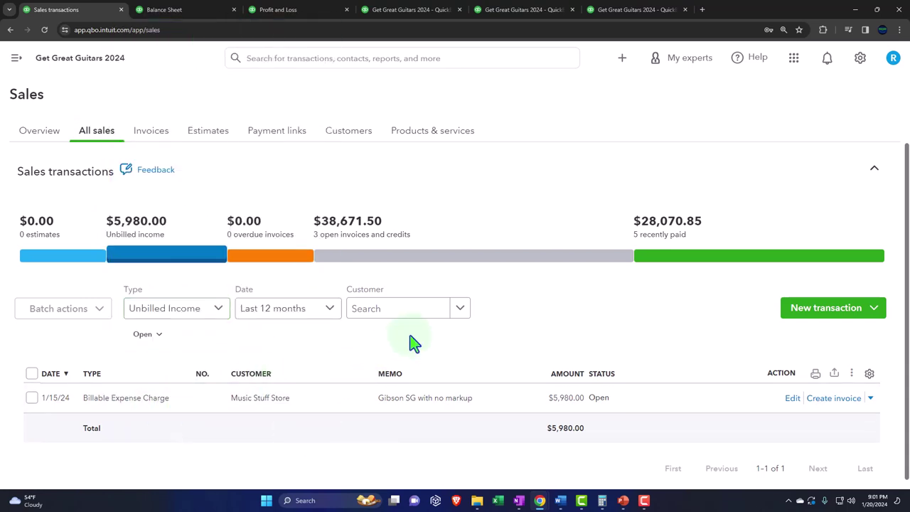
left_click(461, 308)
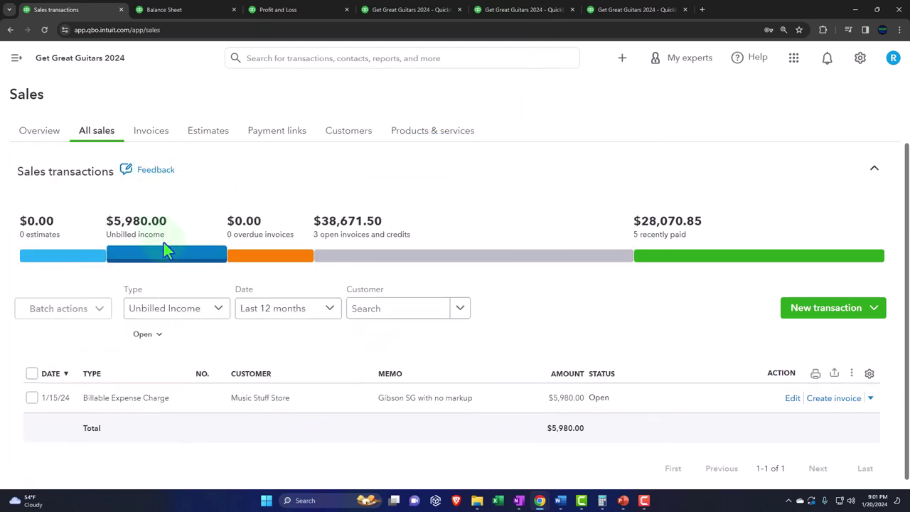
Filter the sales transactions to invoices with the status Open.
left_click(210, 312)
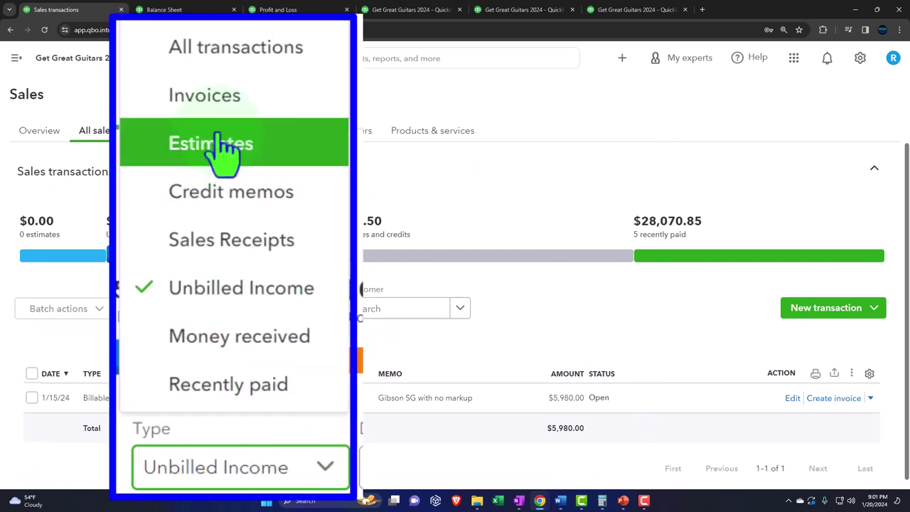
left_click(157, 134)
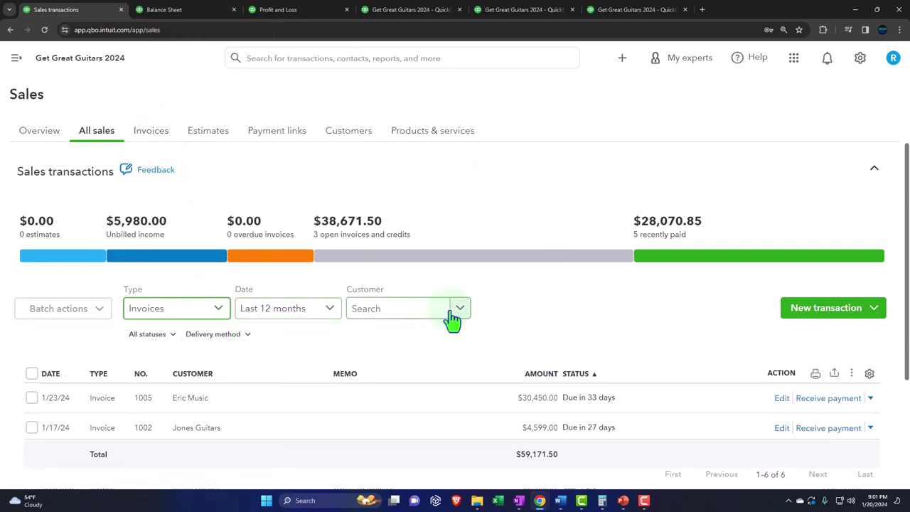
left_click(172, 334)
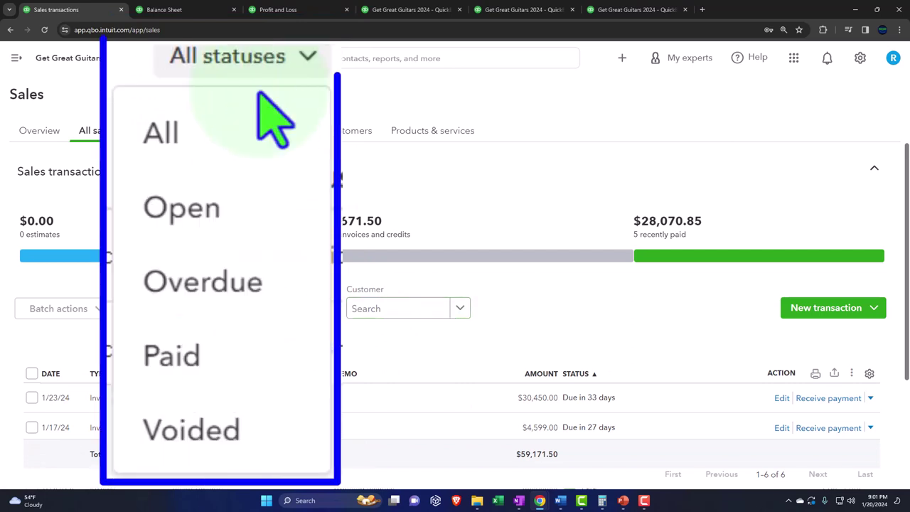
scroll(277, 350, "down", 2)
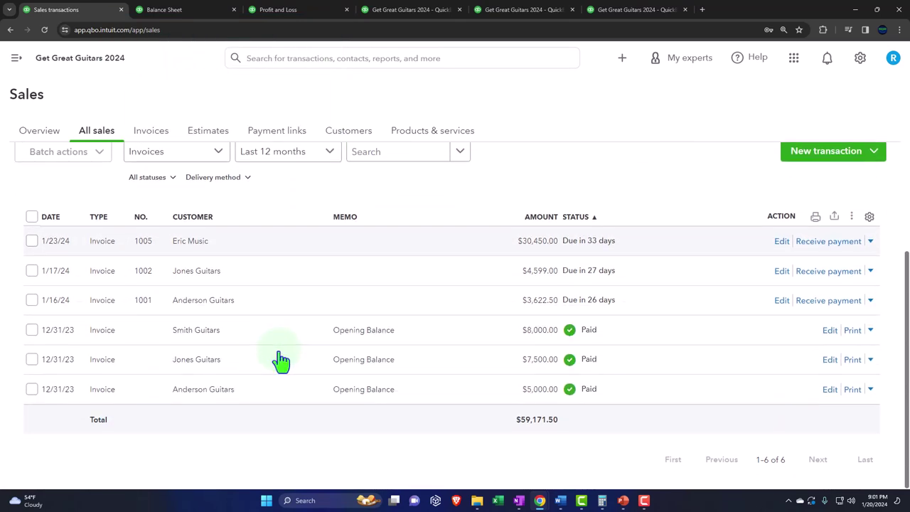
left_click(143, 178)
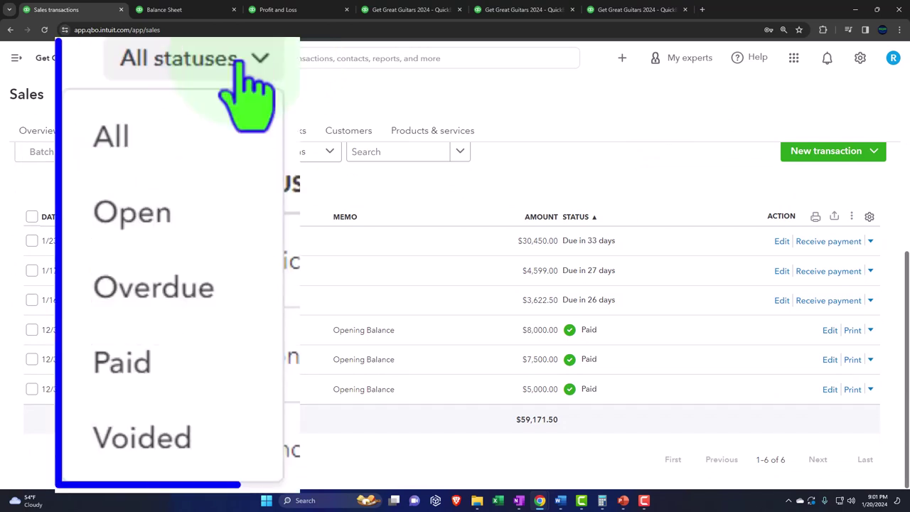
left_click(145, 227)
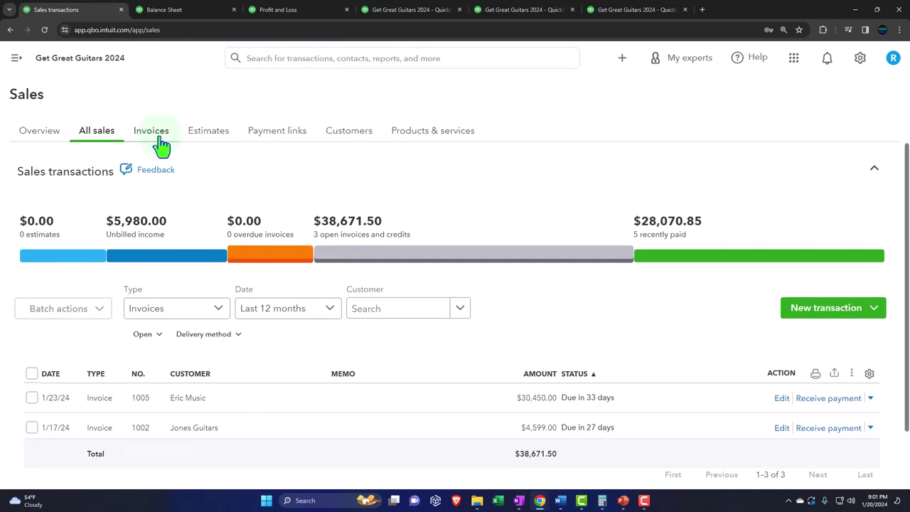
Show the dedicated Invoices list and filter it to the Unpaid status.
left_click(153, 135)
scroll(162, 291, "down", 1)
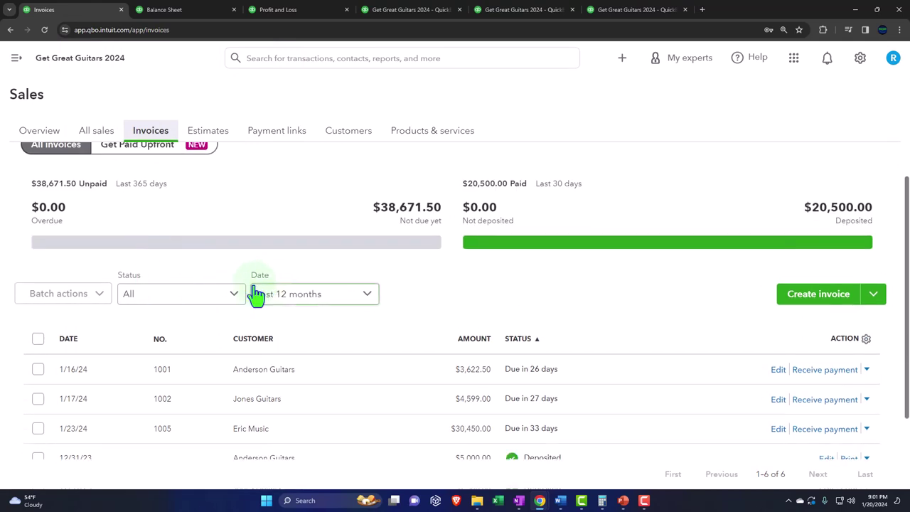
left_click(203, 299)
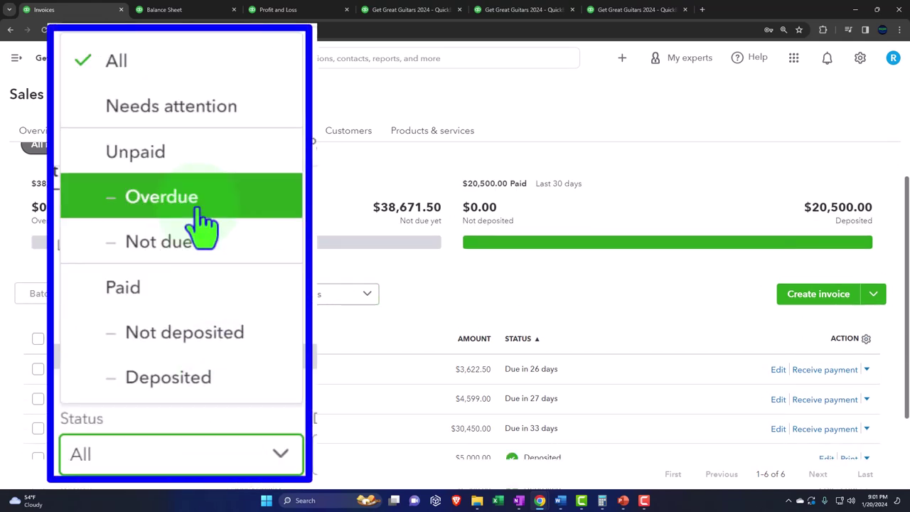
left_click(190, 158)
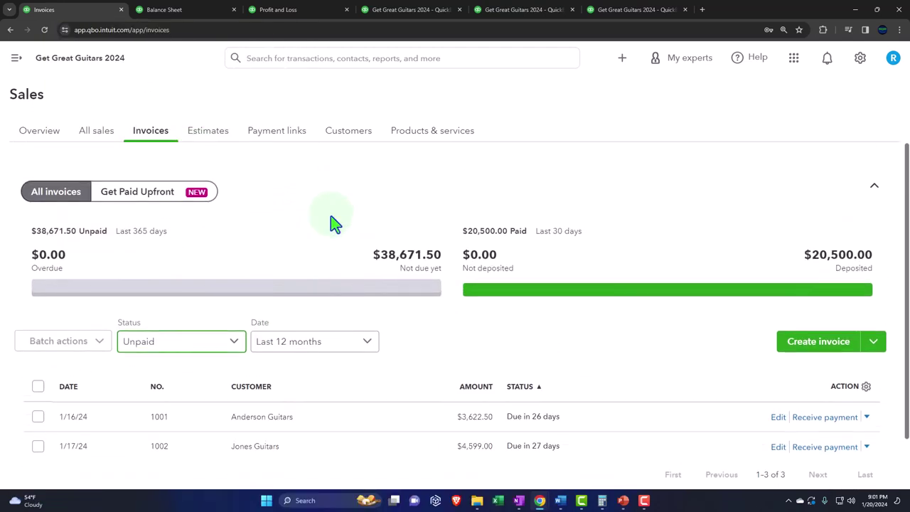
left_click(349, 132)
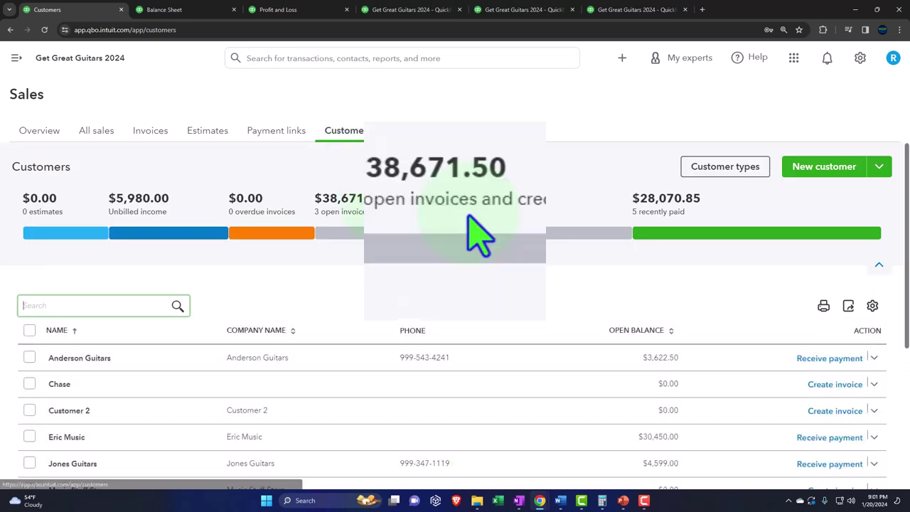
left_click(375, 234)
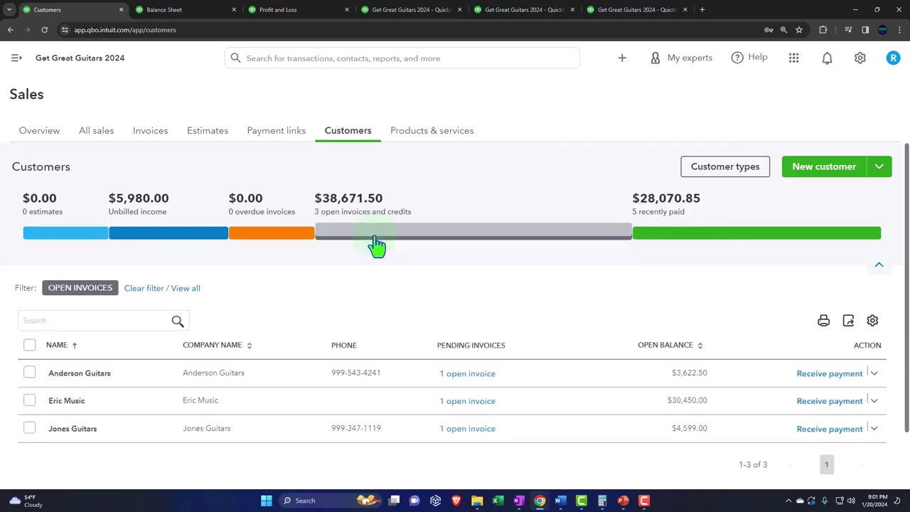
scroll(199, 352, "down", 1)
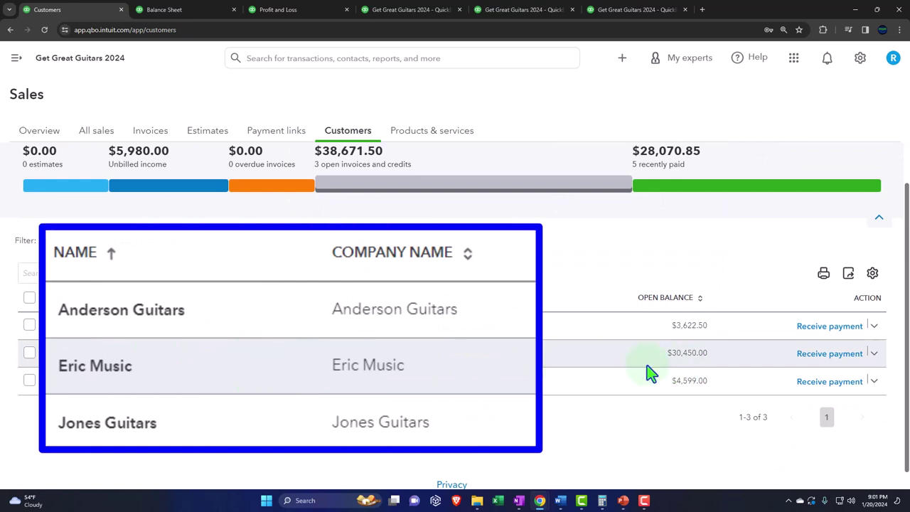
left_click(552, 365)
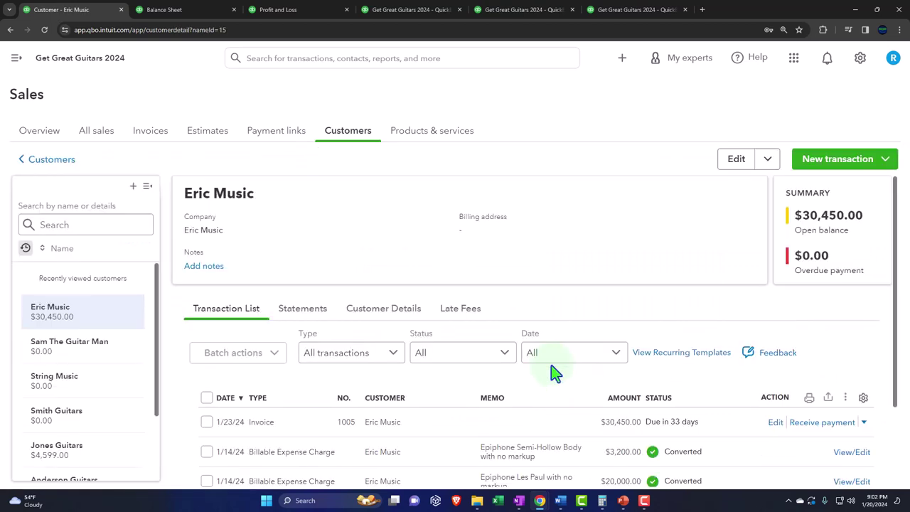
scroll(551, 364, "down", 1)
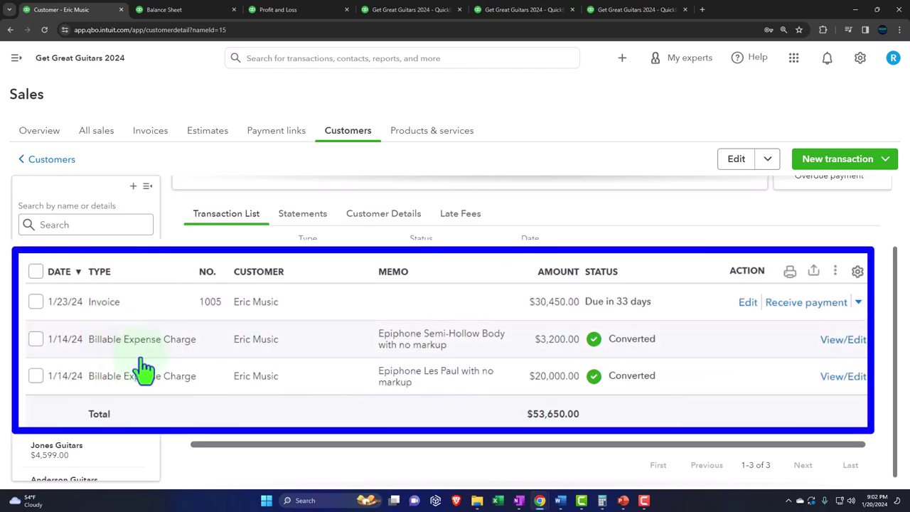
Check which invoice the Epiphone Semi-Hollow Body billable expense charge was converted to, then close its details.
left_click(659, 347)
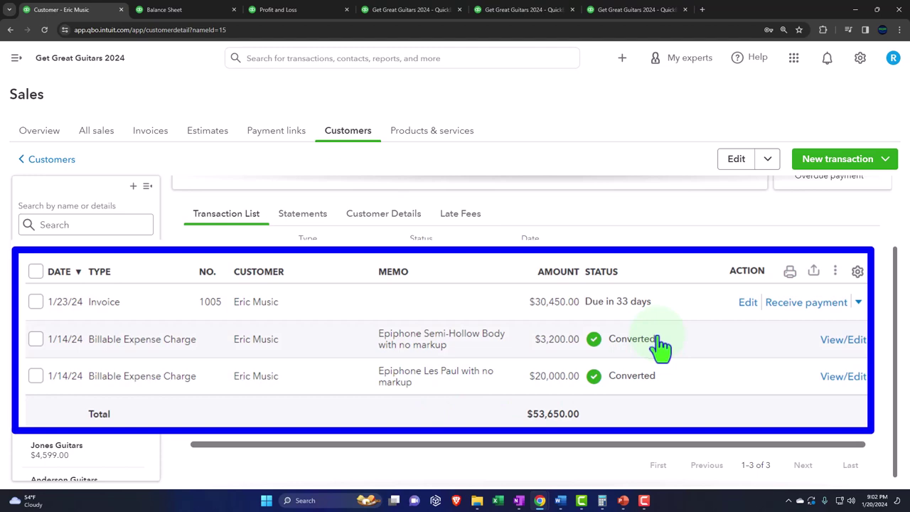
scroll(714, 371, "down", 2)
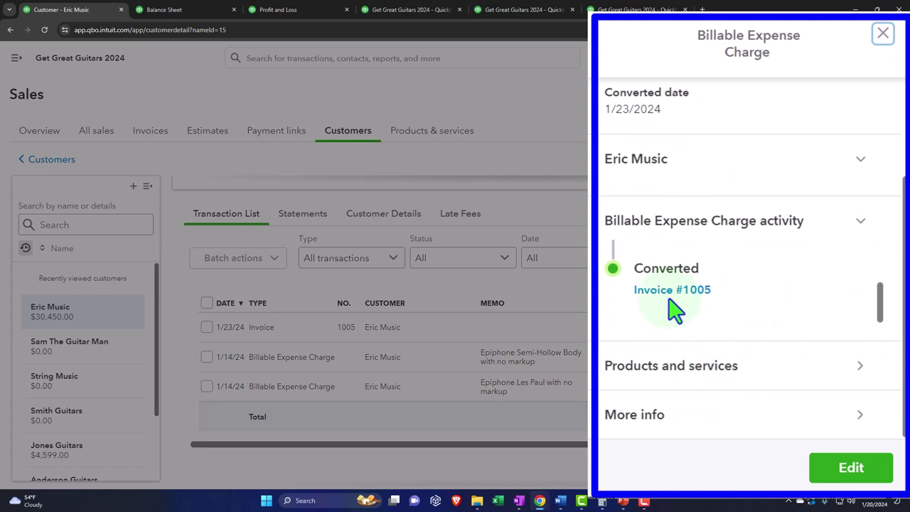
left_click(562, 426)
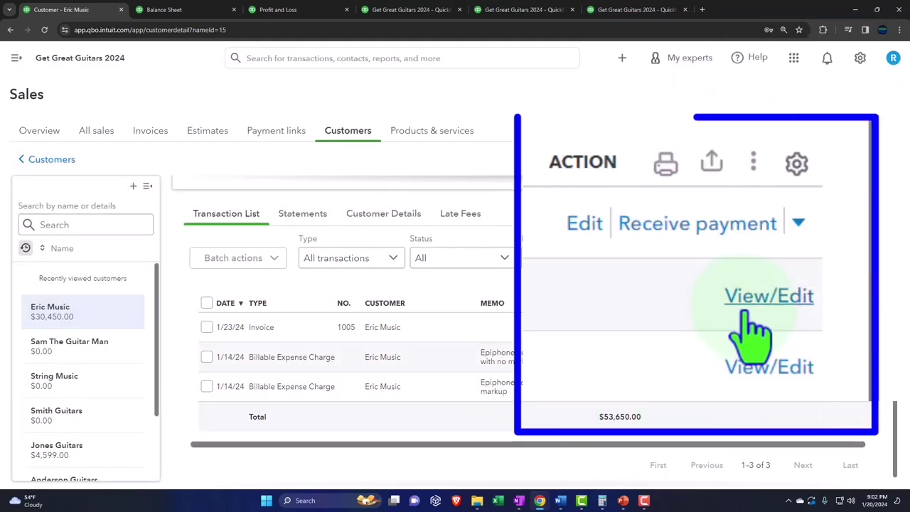
Open Eric Music's Epiphone Semi-Hollow Body charge to review its account and source check, then return to the transaction list.
left_click(850, 357)
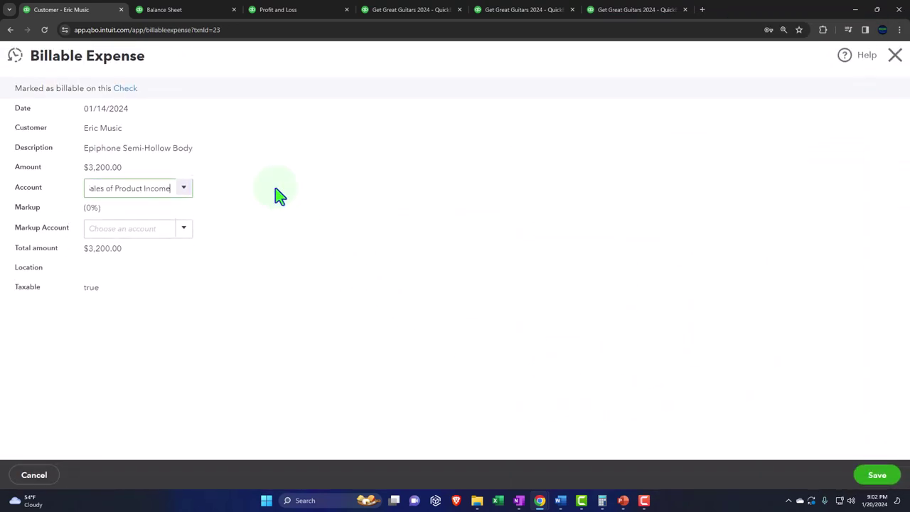
left_click(895, 55)
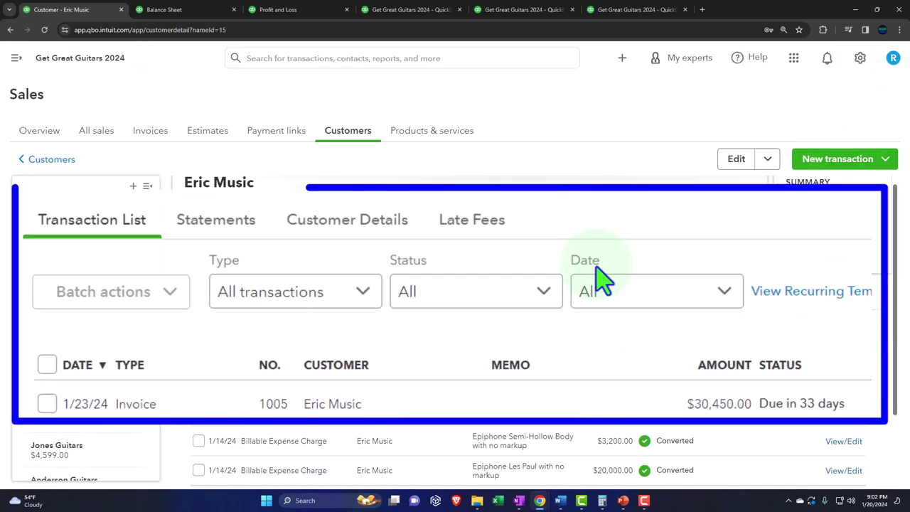
scroll(597, 277, "down", 2)
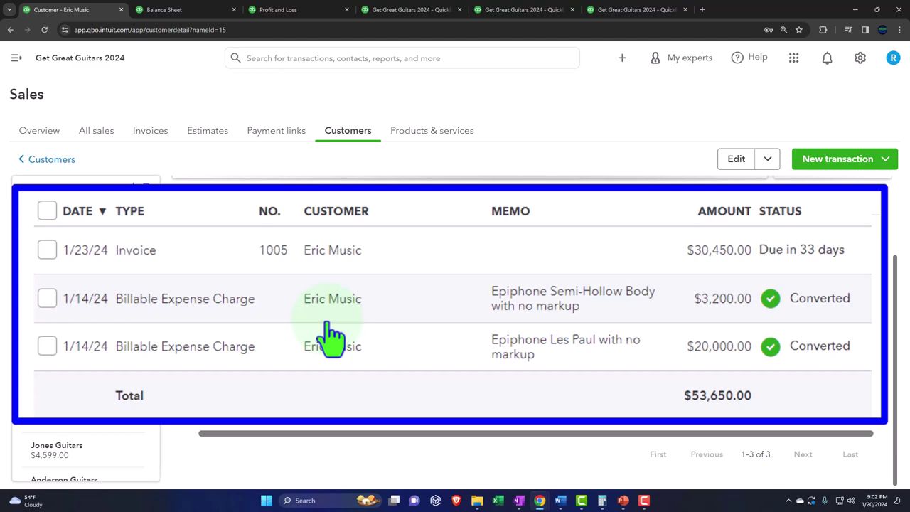
left_click(16, 58)
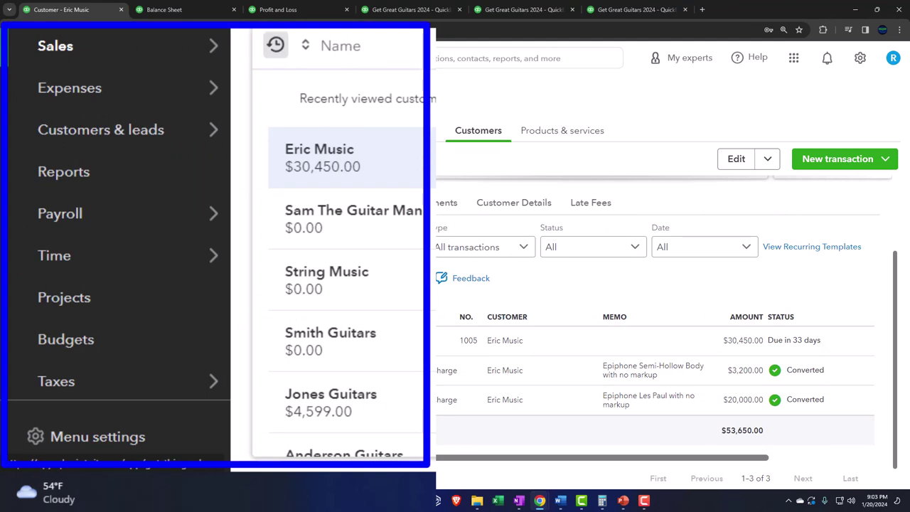
mouse_move(55, 55)
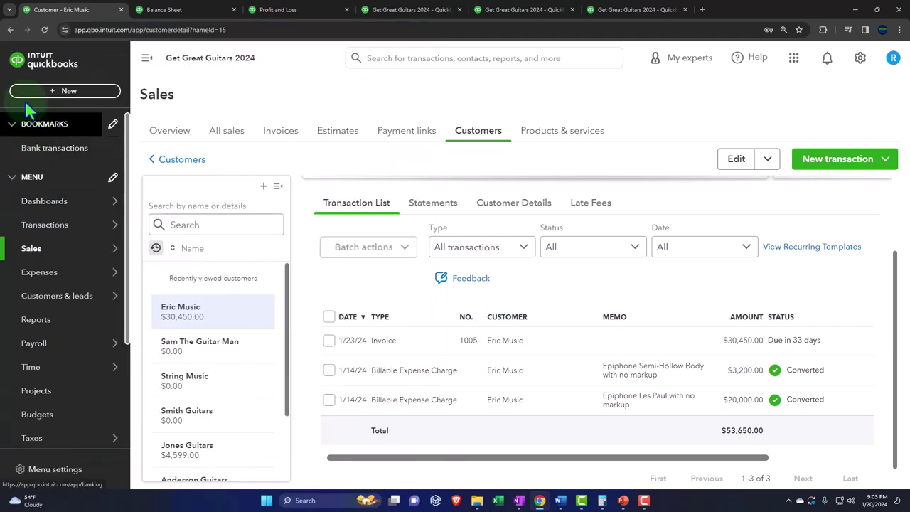
left_click(147, 58)
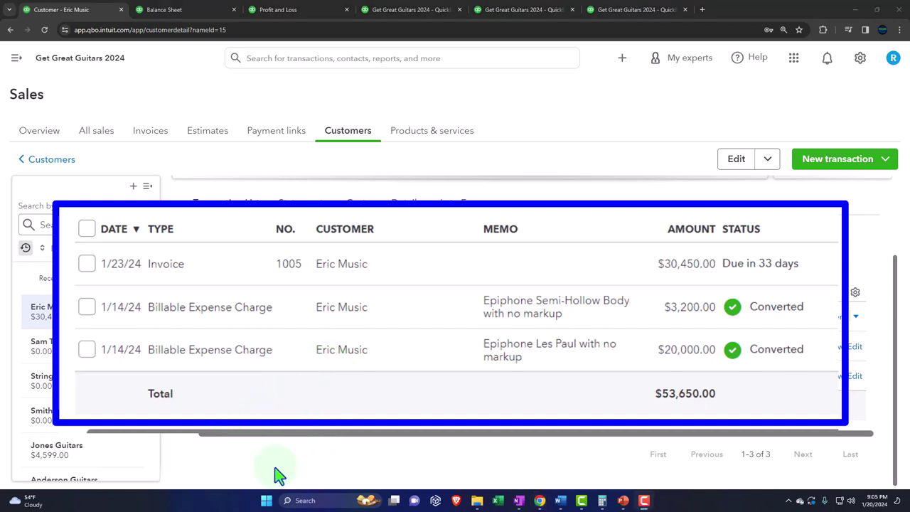
Show all sales transactions and filter them by the type Unbilled Income.
left_click(96, 138)
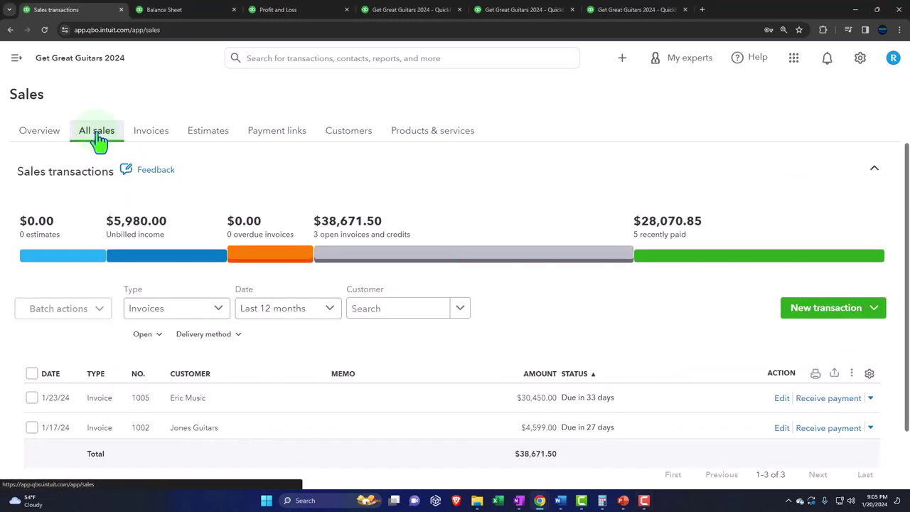
scroll(149, 252, "down", 1)
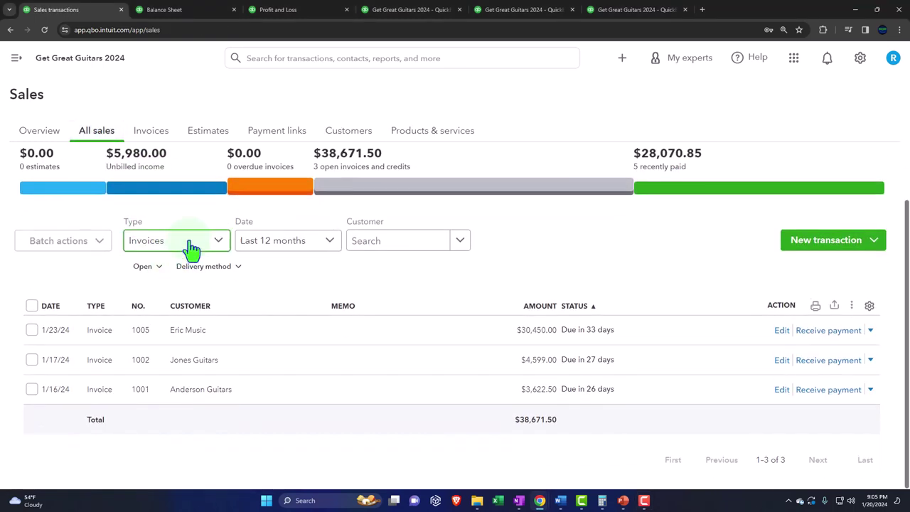
left_click(190, 247)
left_click(191, 388)
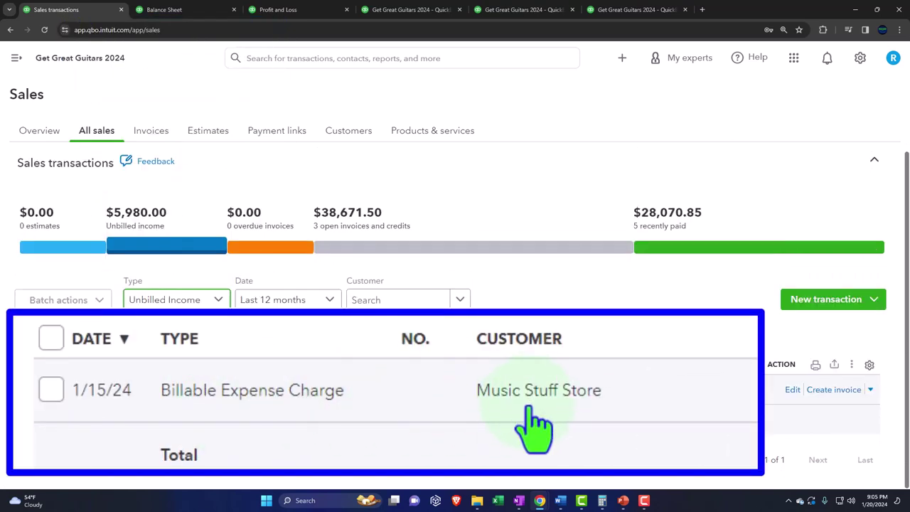
Filter the customer list to those with unbilled income and review Music Stuff Store's transaction list.
left_click(349, 142)
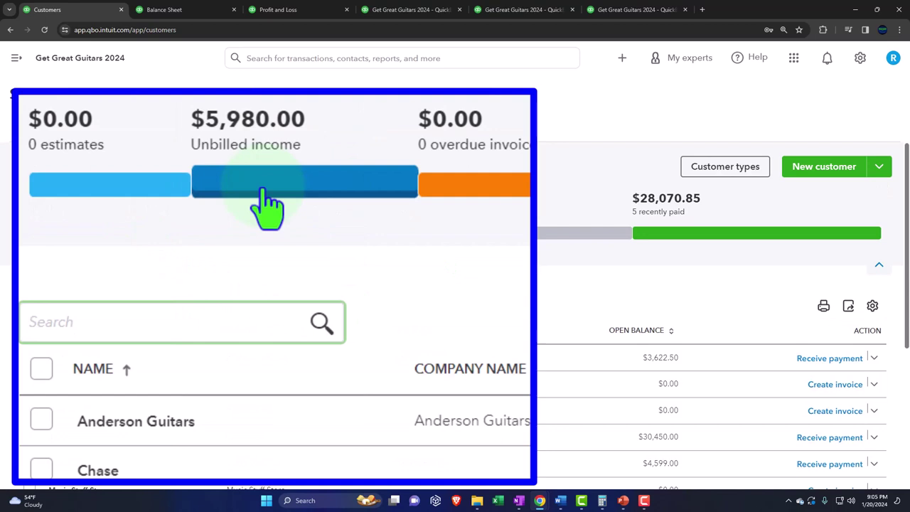
left_click(264, 190)
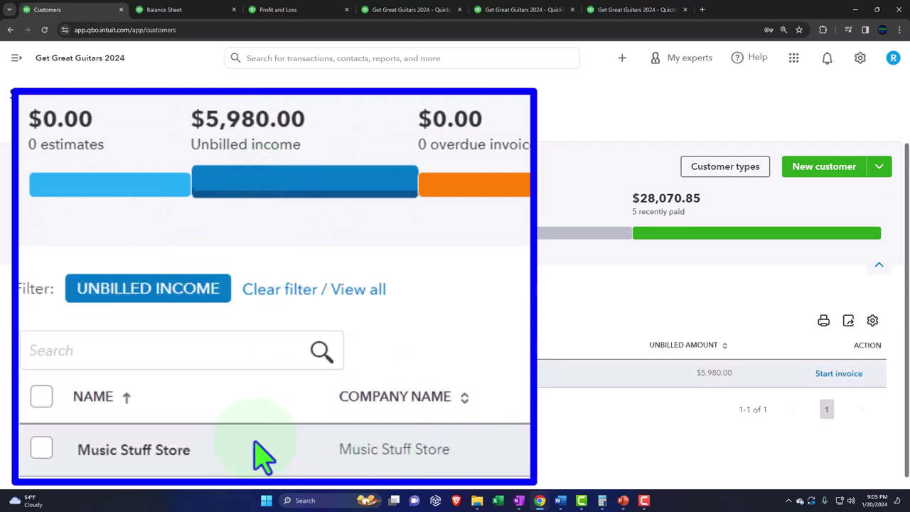
left_click(197, 458)
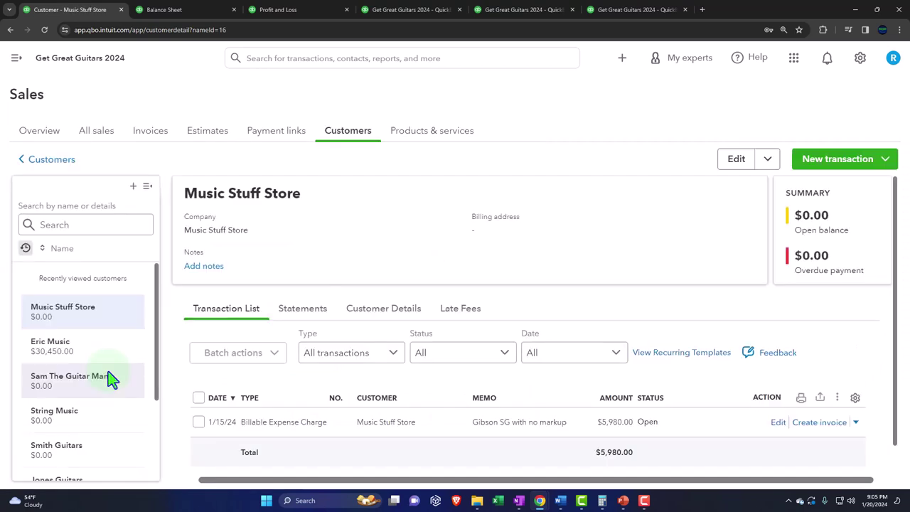
scroll(238, 377, "down", 1)
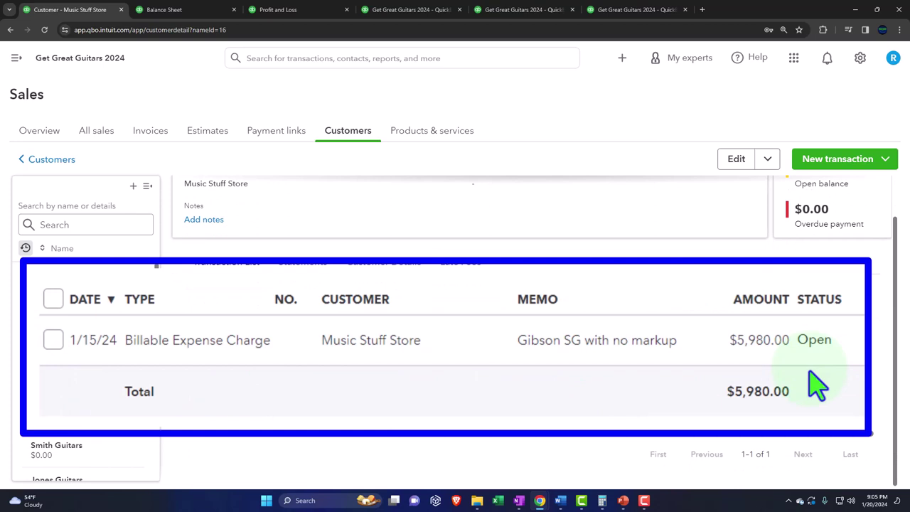
Go to the expense vendors and display the transaction list of Gibson USA.
left_click(14, 61)
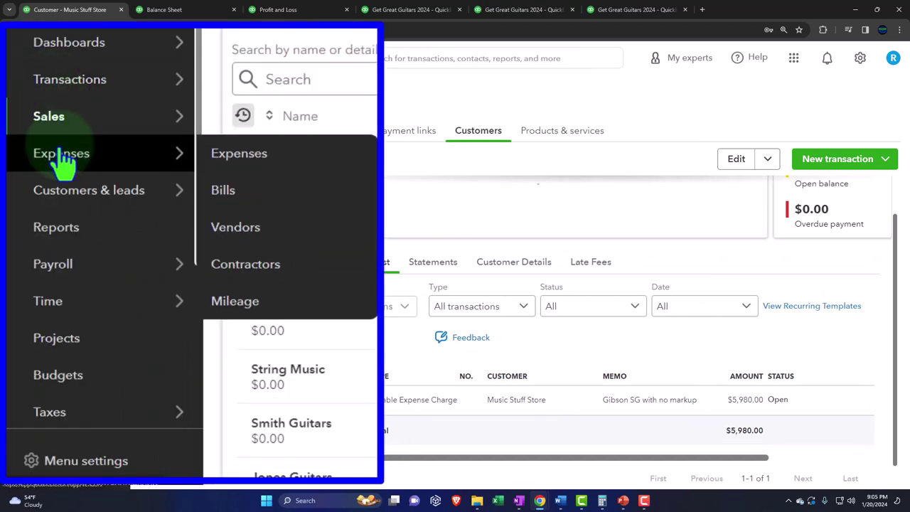
left_click(41, 274)
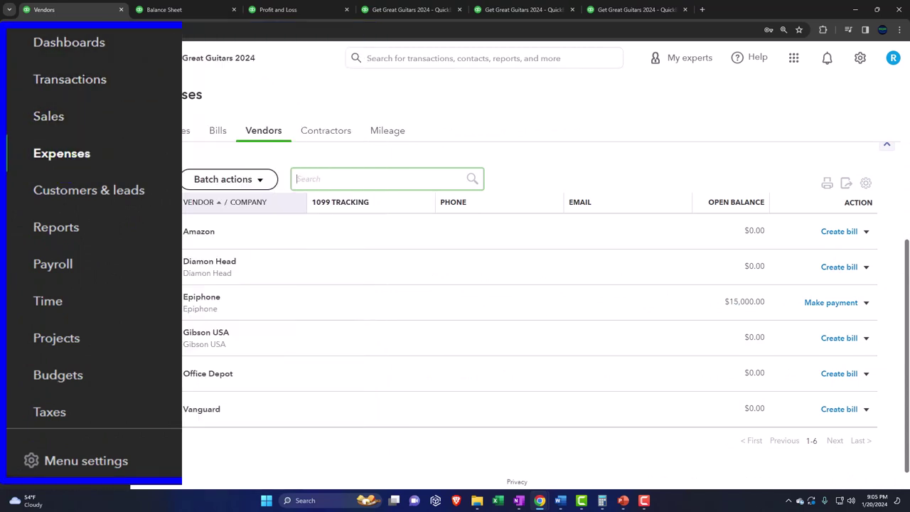
left_click(144, 73)
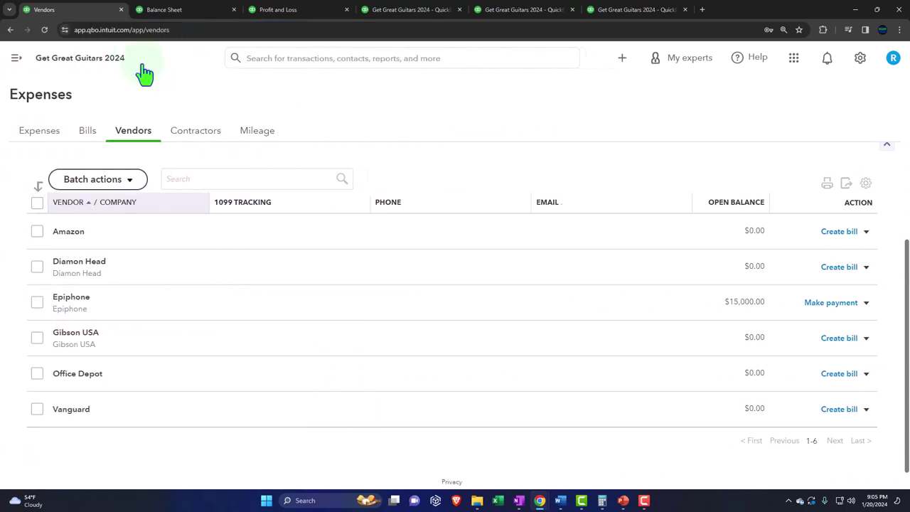
left_click(107, 341)
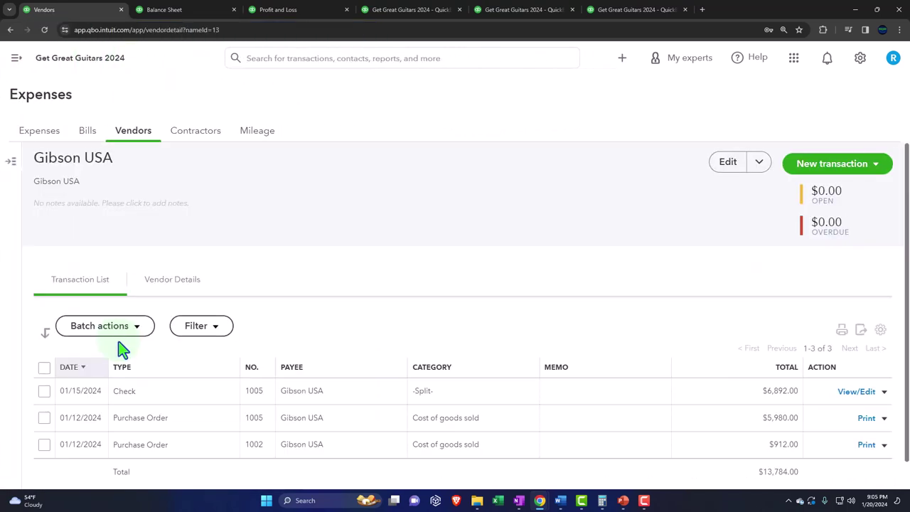
scroll(128, 405, "down", 1)
Examine the vendor, item and customer details of Gibson USA's purchase order 1005, then close it.
left_click(196, 395)
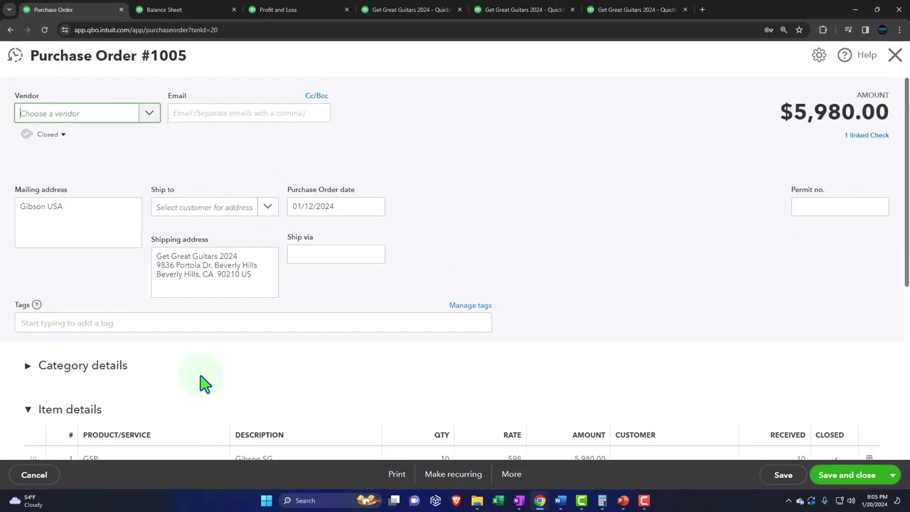
scroll(204, 378, "down", 3)
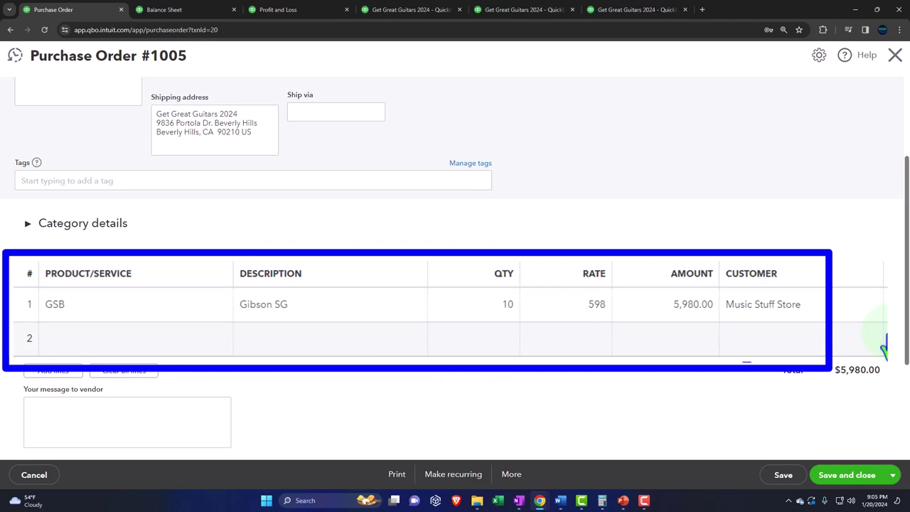
scroll(650, 341, "up", 2)
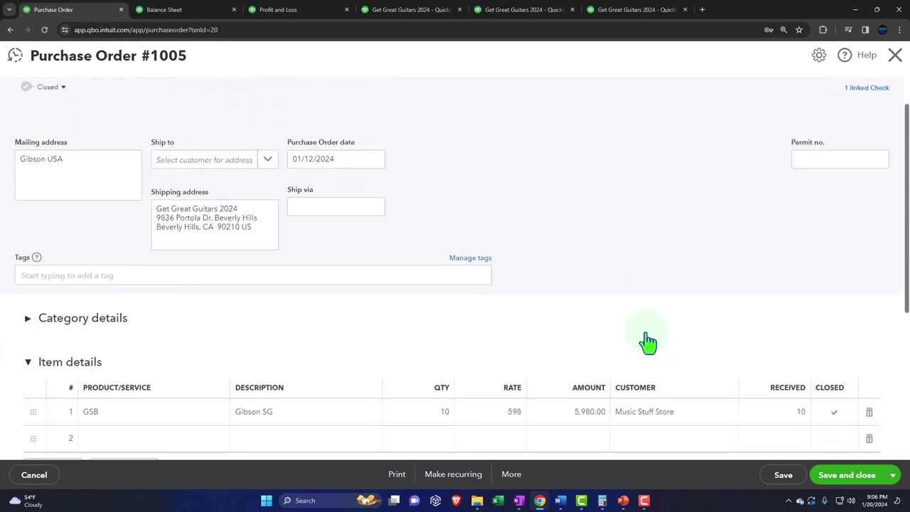
scroll(659, 435, "up", 1)
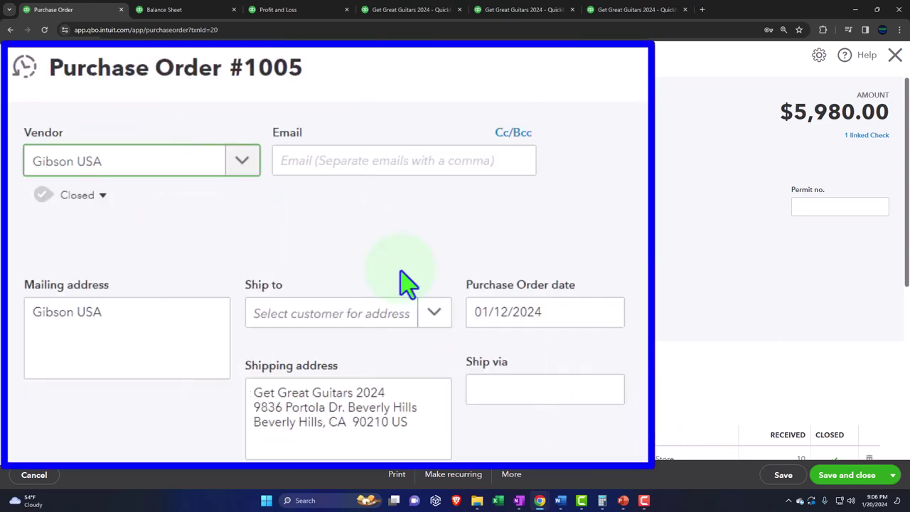
scroll(406, 288, "down", 2)
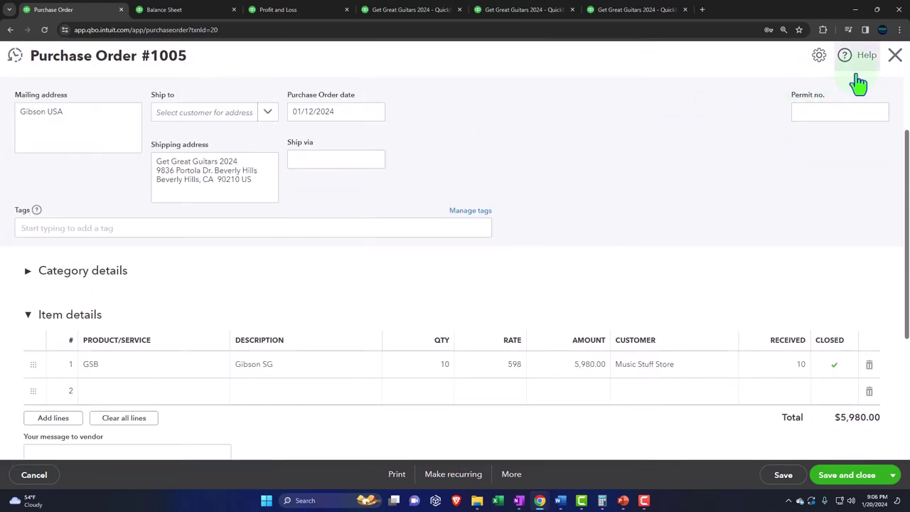
left_click(894, 56)
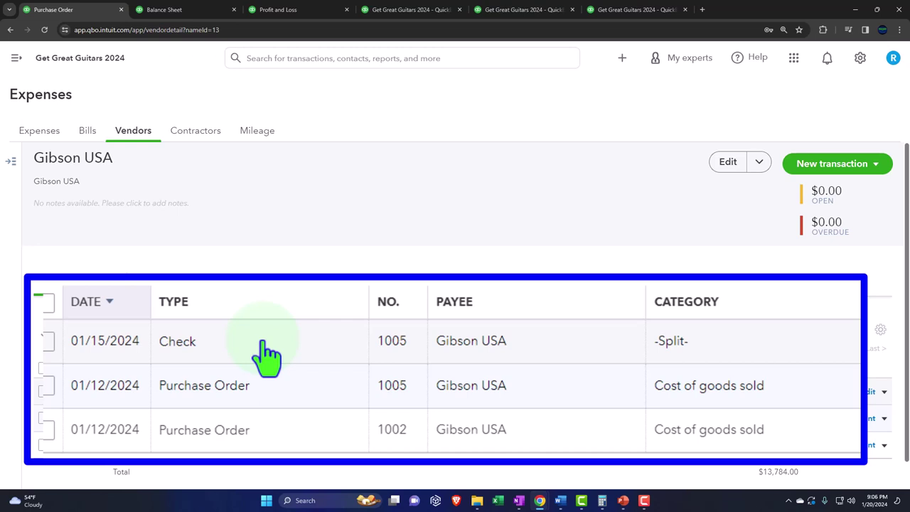
Examine the item lines and billable marking on Gibson USA's check 1005, then close it.
left_click(176, 396)
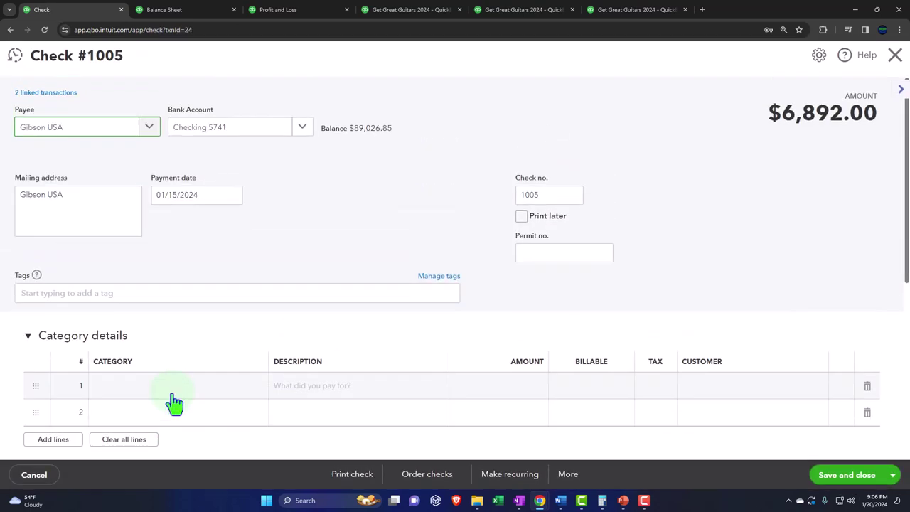
scroll(122, 260, "down", 1)
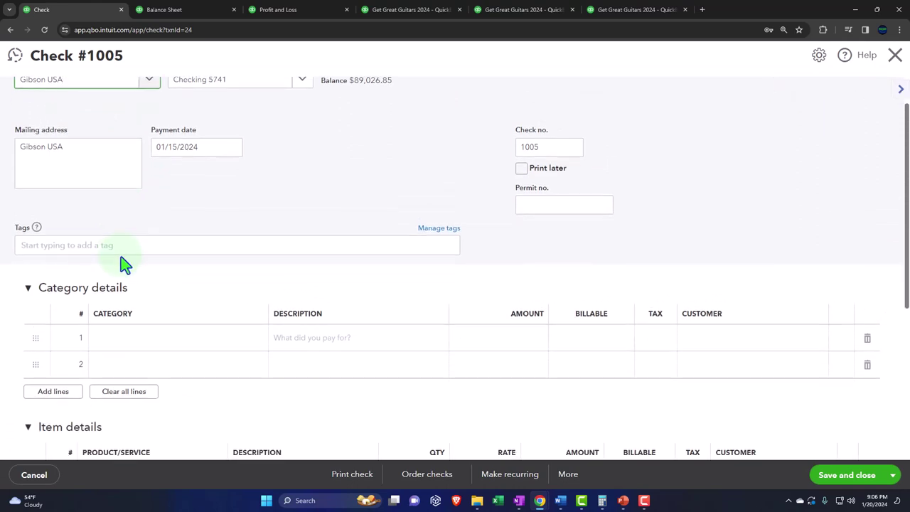
scroll(121, 260, "down", 2)
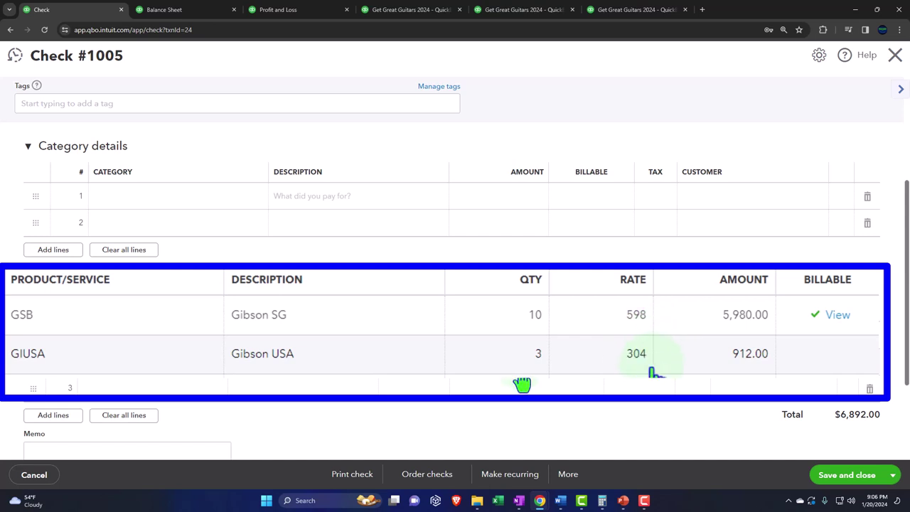
left_click(896, 56)
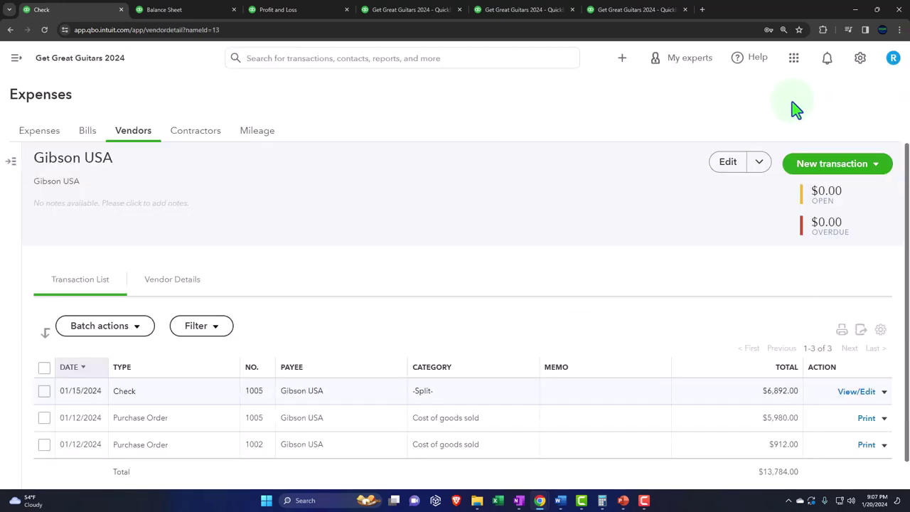
Return to the sales customer list and look through all the customers.
left_click(15, 59)
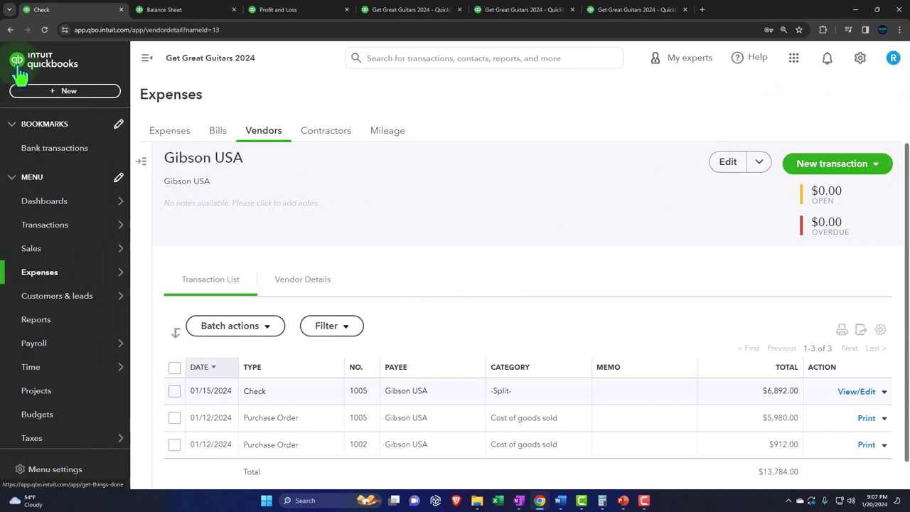
left_click(39, 252)
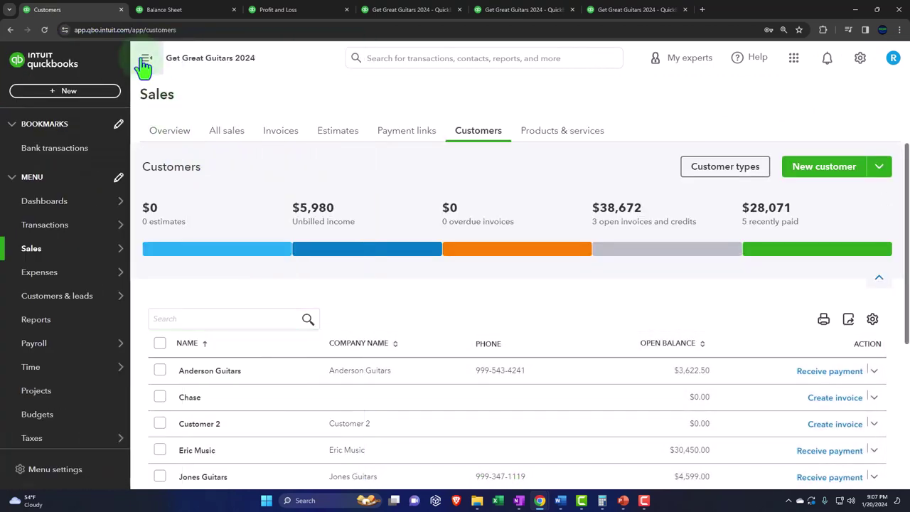
left_click(138, 57)
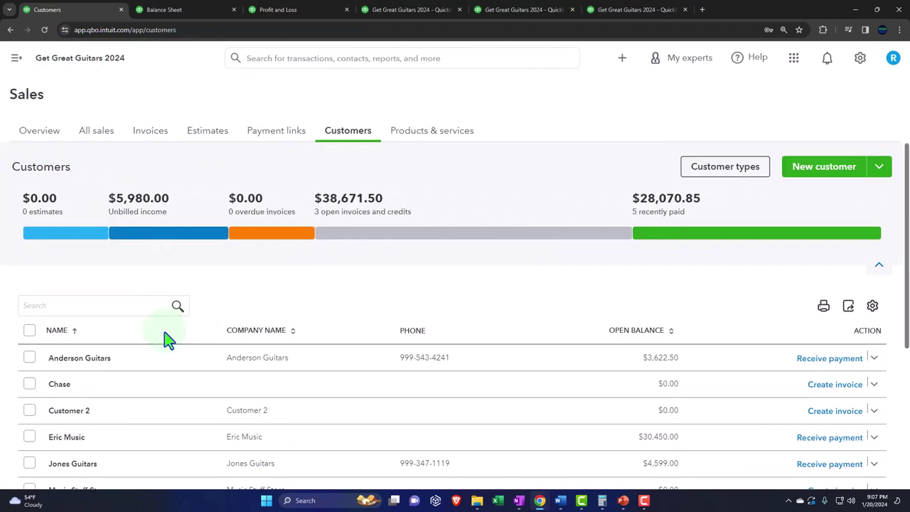
scroll(167, 340, "down", 3)
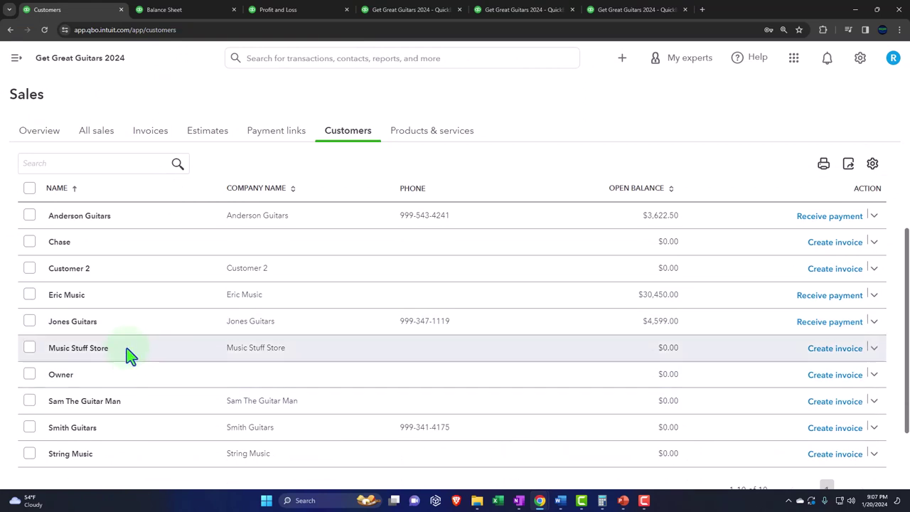
scroll(125, 355, "up", 2)
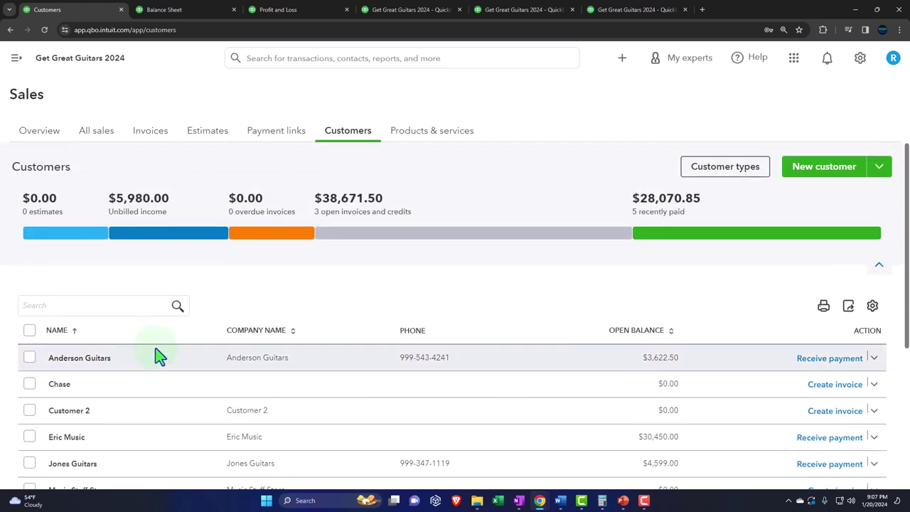
Find Music Stuff Store among customers with unbilled income and start an invoice from its open Gibson SG billable expense charge.
left_click(259, 213)
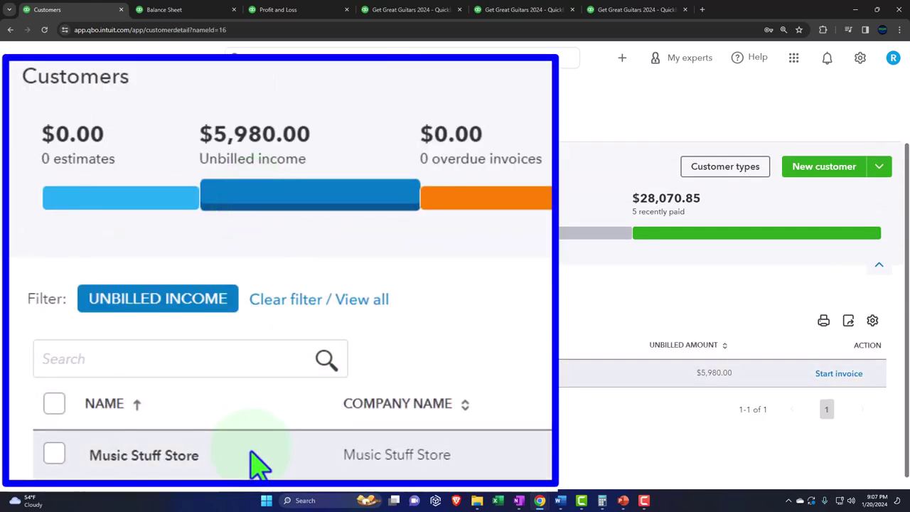
left_click(139, 377)
scroll(284, 375, "down", 1)
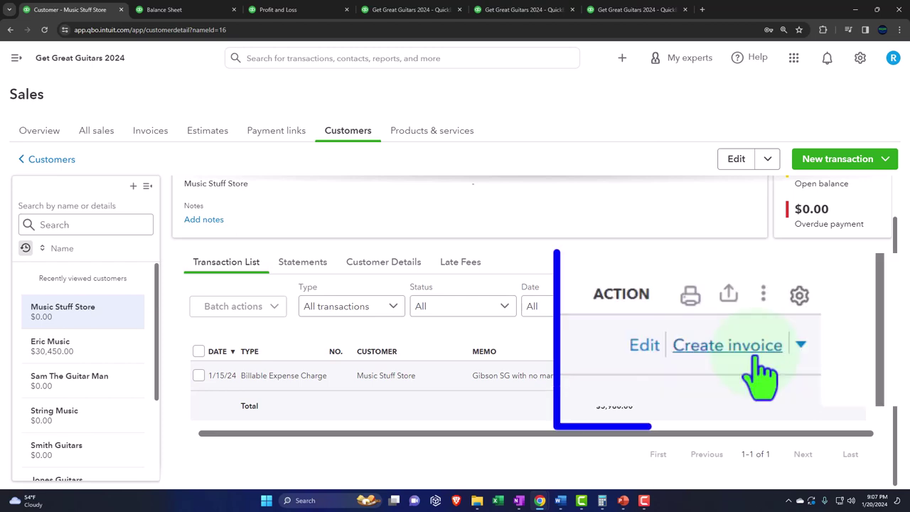
left_click(833, 381)
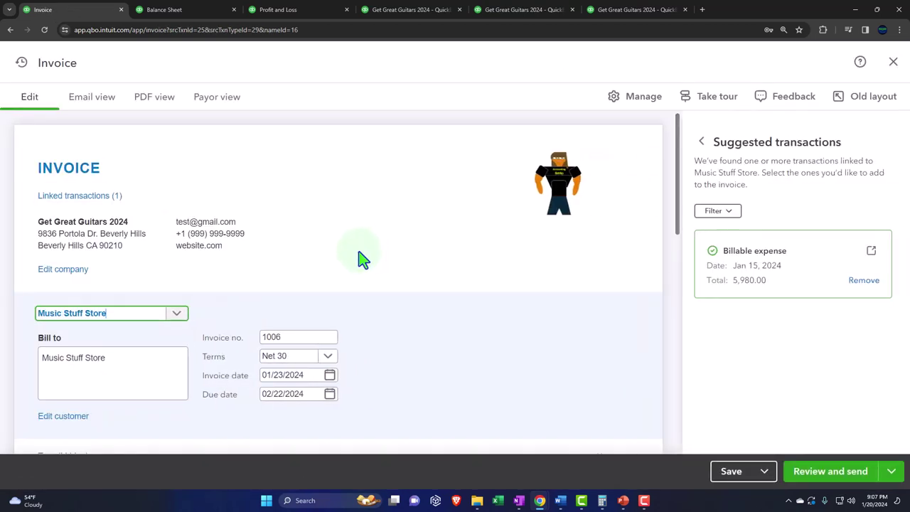
Examine the invoice's item line, its suggested billable expense and the suggestion filter options, then close the invoice side panel.
scroll(358, 256, "down", 5)
left_click(357, 257)
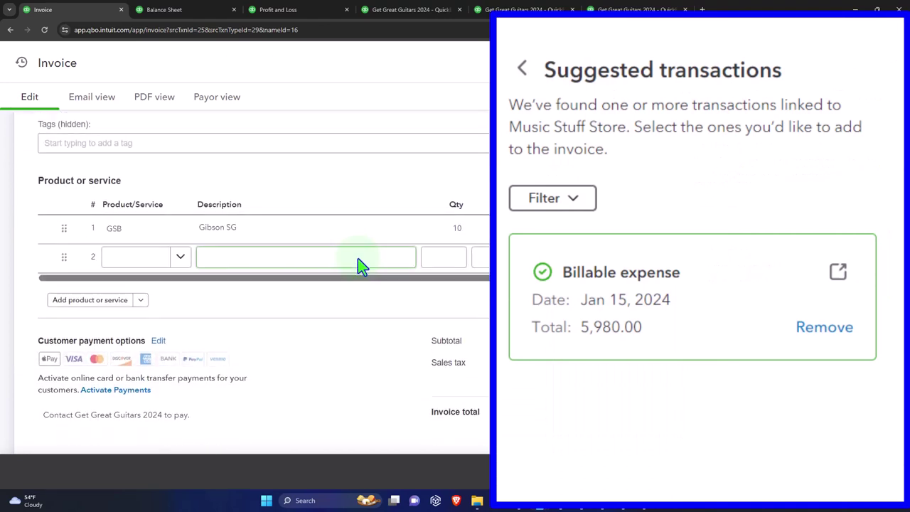
scroll(398, 271, "up", 4)
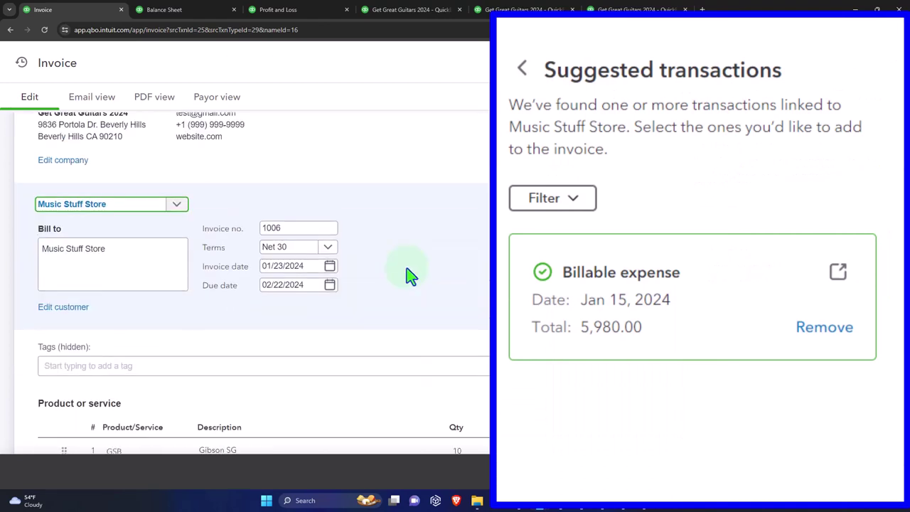
left_click(523, 71)
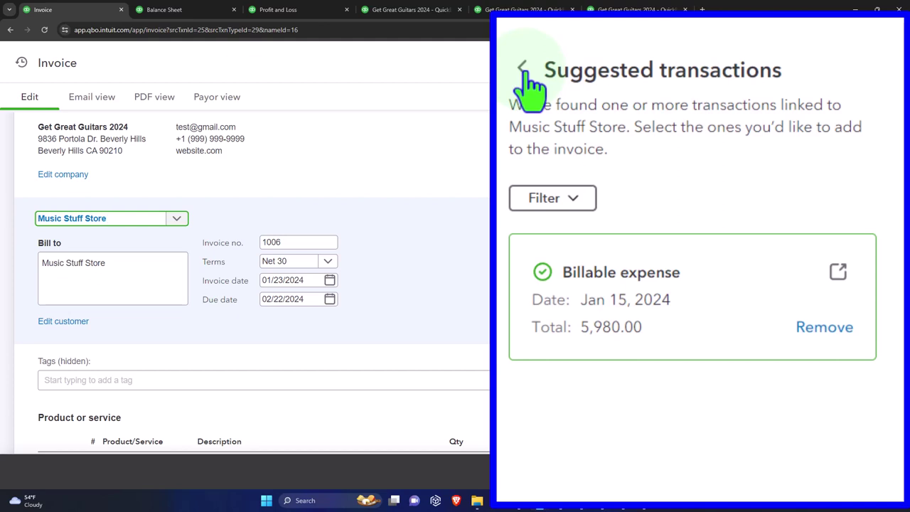
left_click(587, 201)
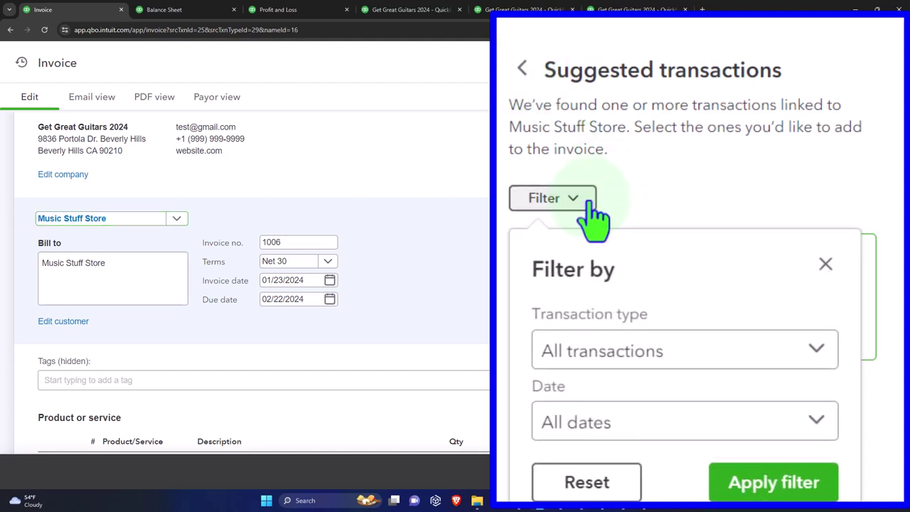
left_click(824, 264)
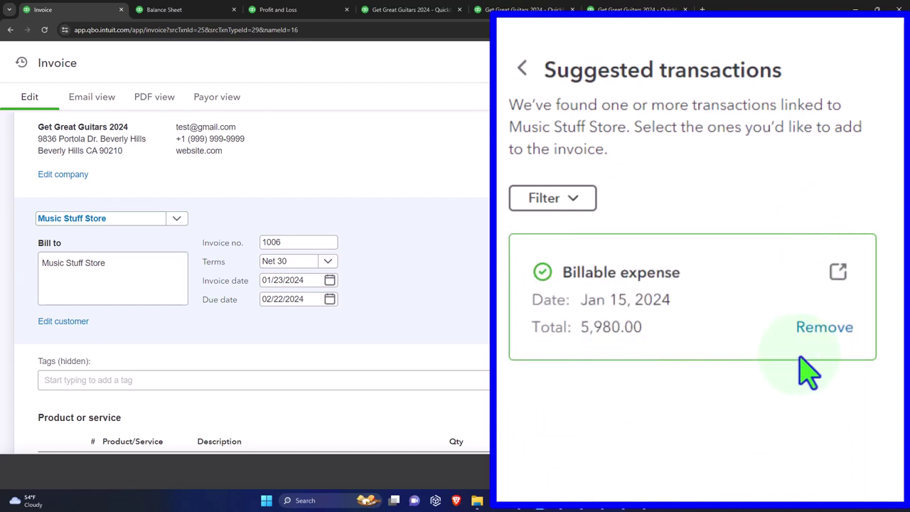
left_click(701, 143)
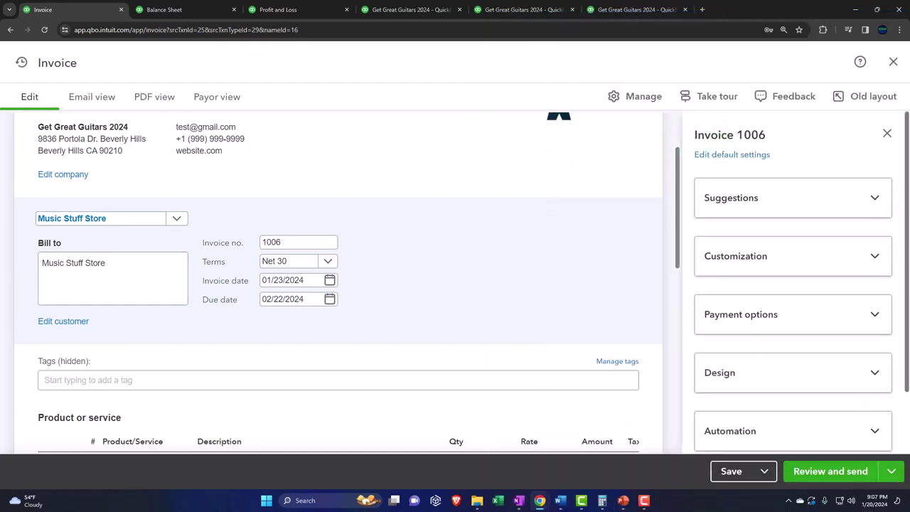
left_click(886, 135)
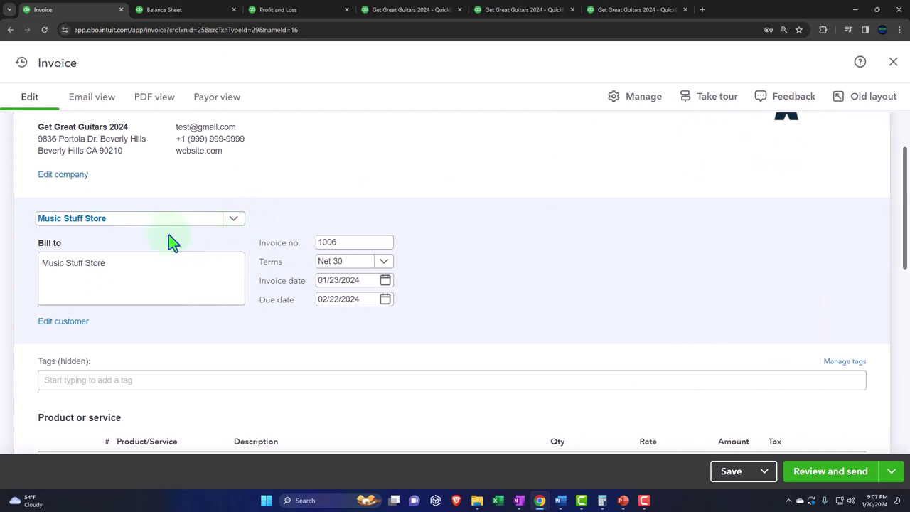
Set the Music Stuff Store invoice date to 01/24/2024, keeping Net 30 terms, and close the reopened side panel.
left_click(145, 219)
key("Tab")
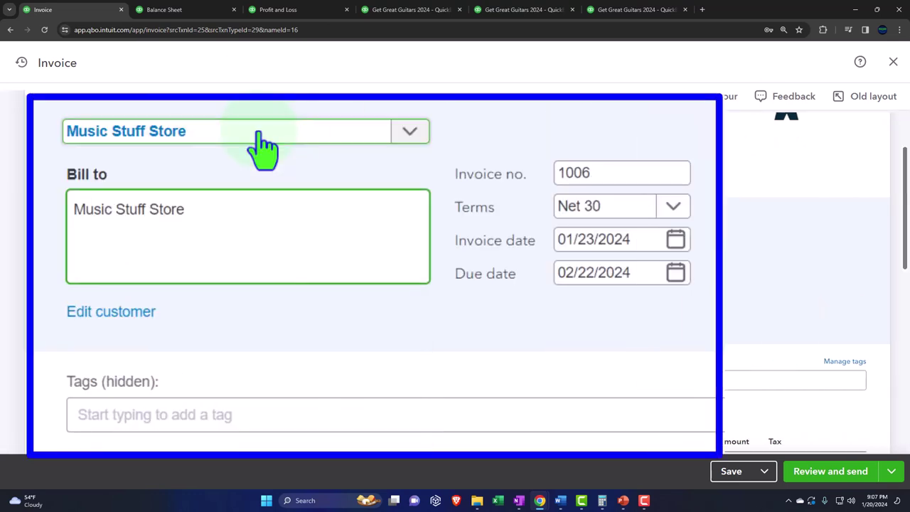
key("Tab")
key("Tab")
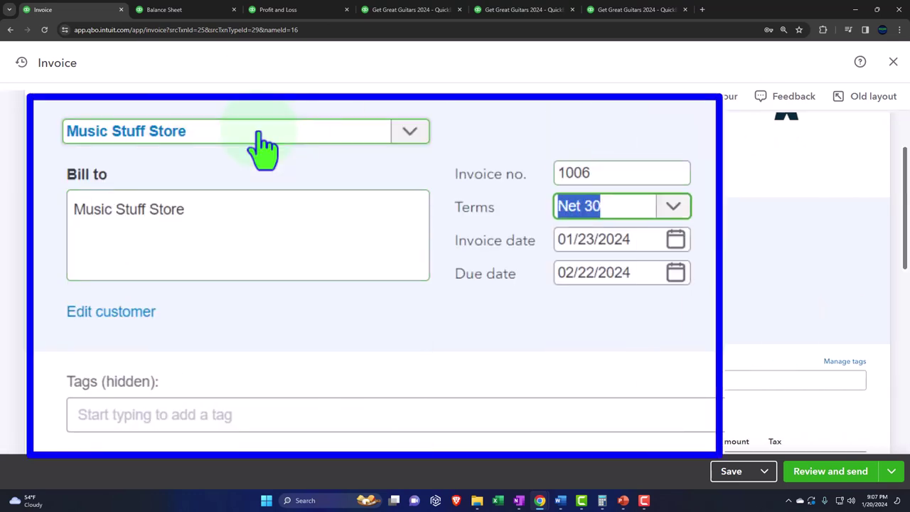
key("Tab")
key("plus")
key("Tab")
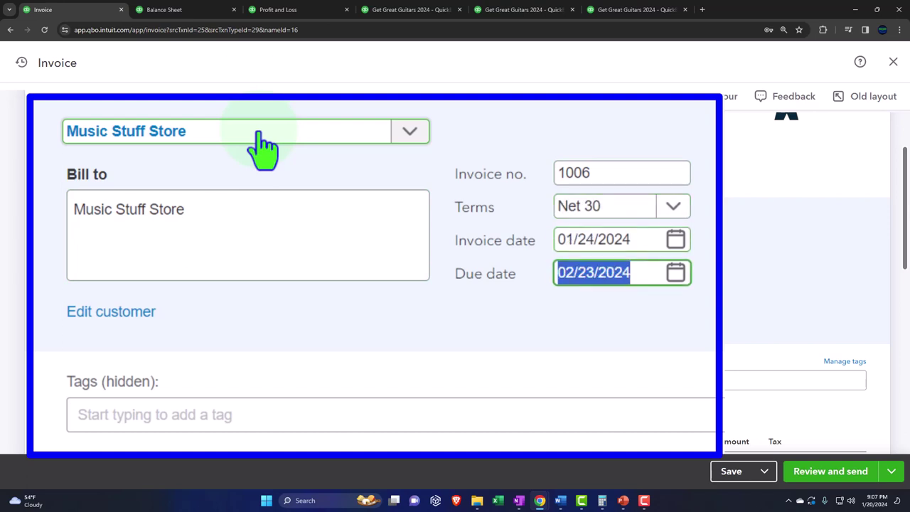
key("Tab")
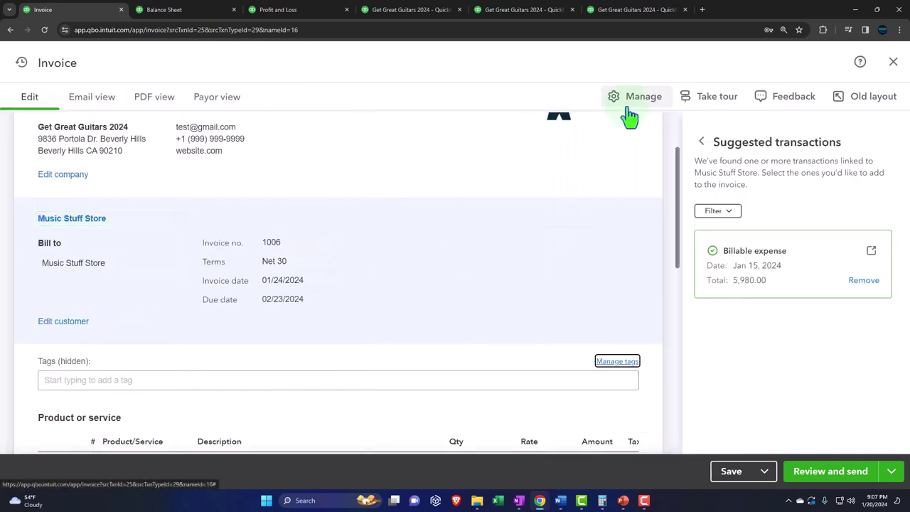
left_click(633, 97)
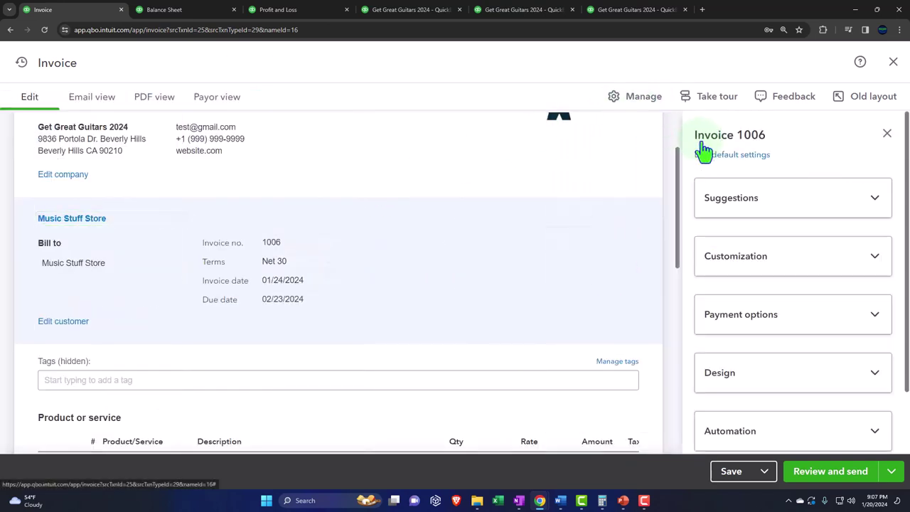
left_click(886, 133)
Add the GSB product as a second invoice line to look up its default sales rate.
left_click(550, 379)
scroll(488, 332, "down", 2)
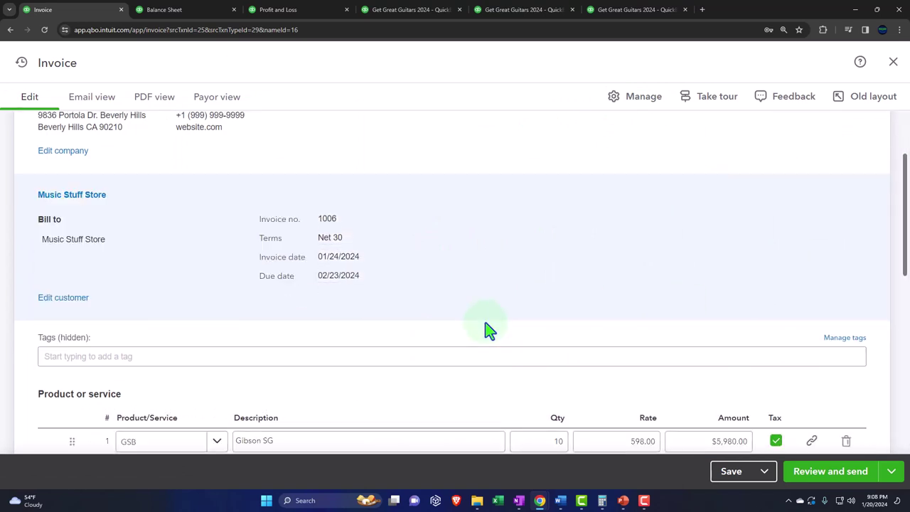
scroll(483, 324, "down", 1)
left_click(472, 314)
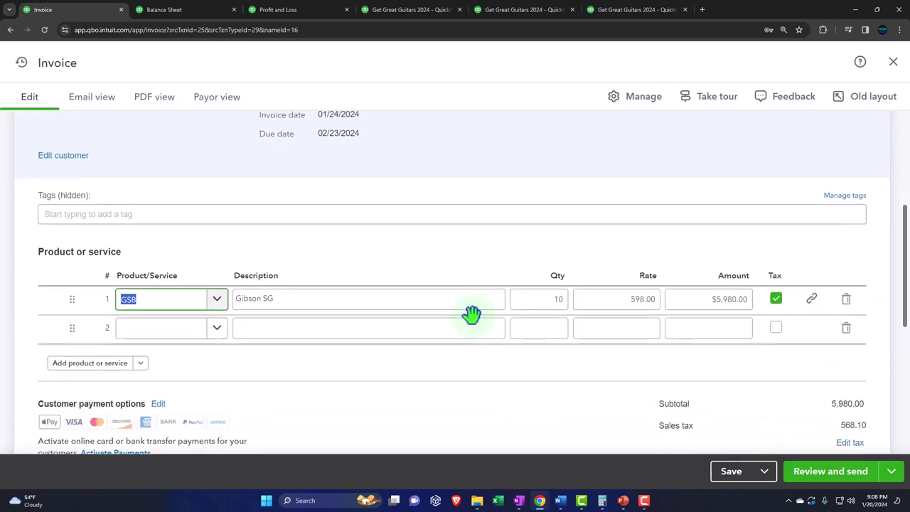
key("Tab")
key("Tab")
key("Tab")
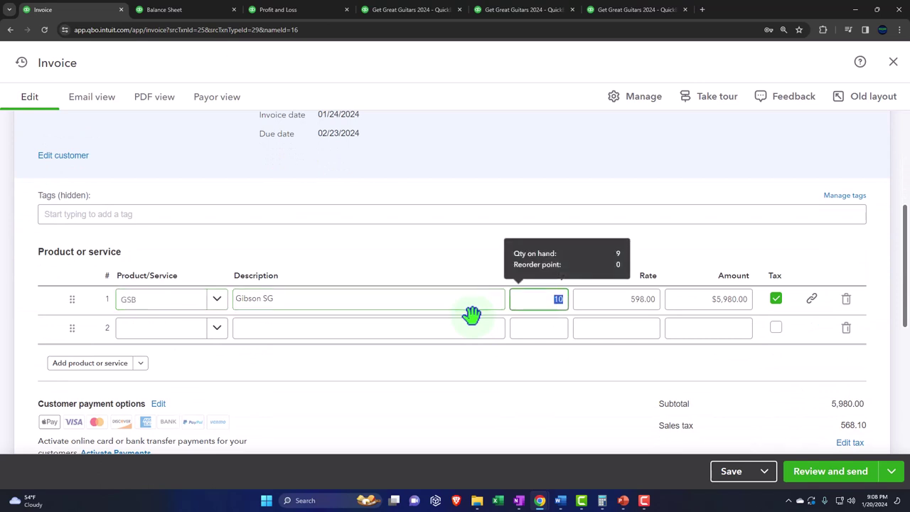
key("Tab")
key("Tab")
key("Tab")
key("Tab")
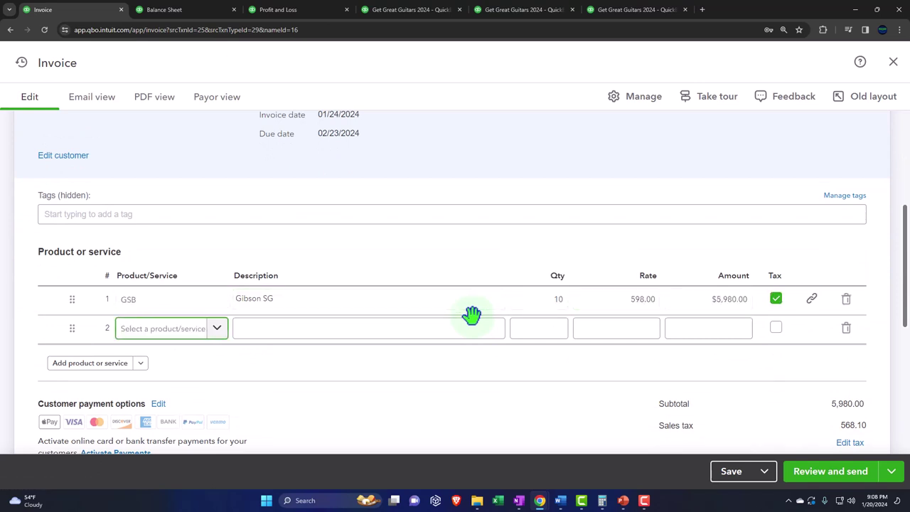
type("g")
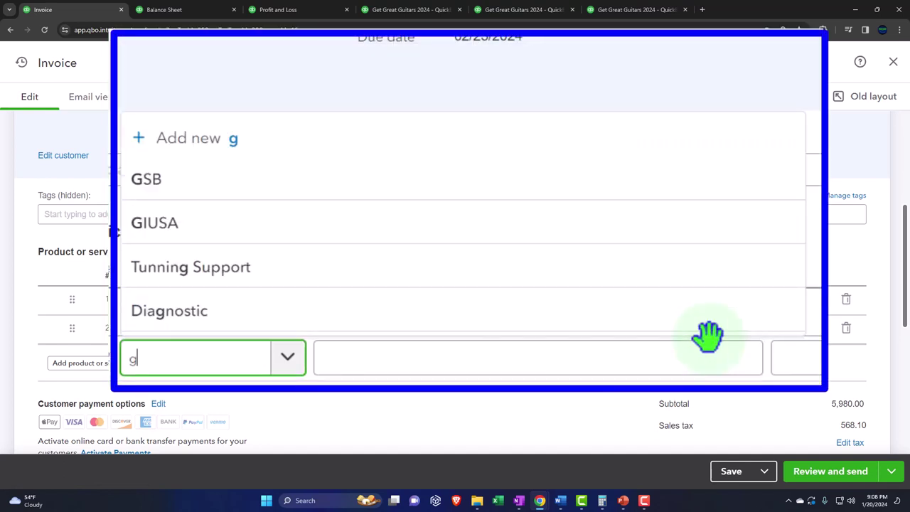
type("sb")
key("Tab")
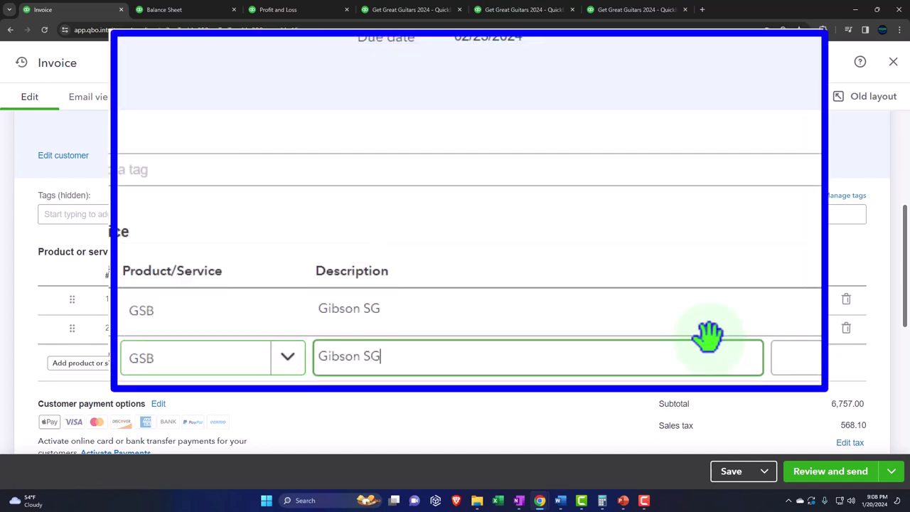
left_click(647, 334)
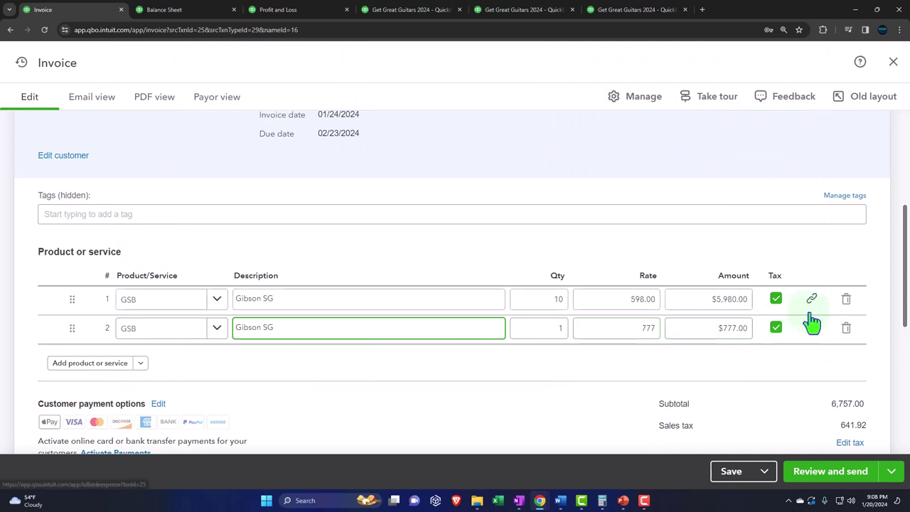
Set the rate of the first Gibson SG line to 777.
left_click(622, 304)
left_click_drag(430, 163, 494, 152)
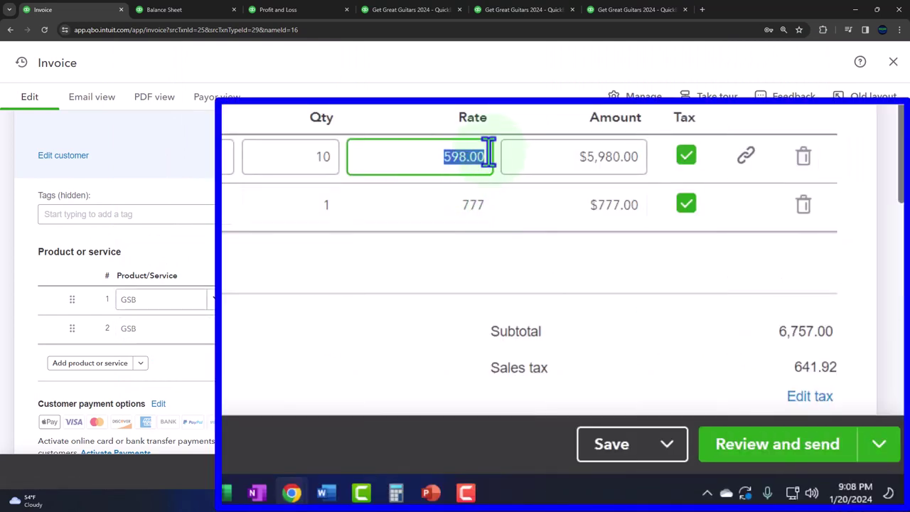
type("777")
key("Tab")
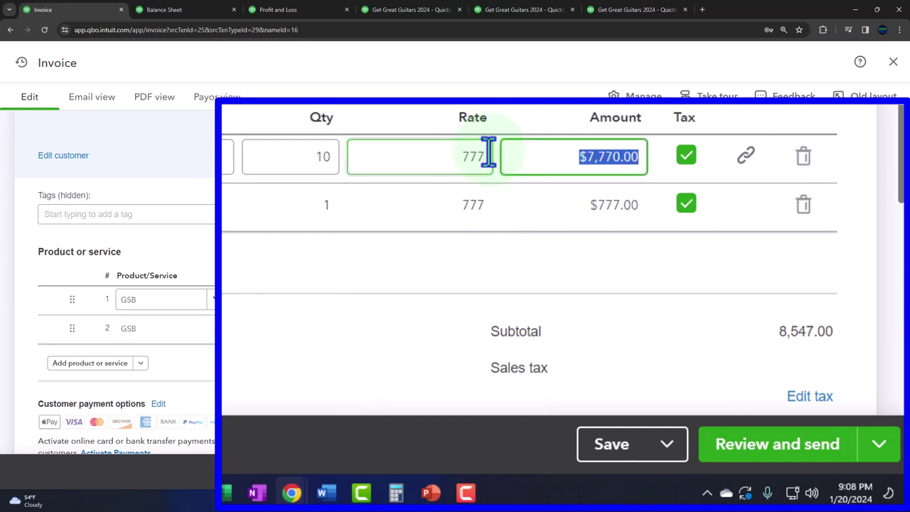
Delete the second Gibson SG line, which has a quantity of 1, from the invoice.
left_click(453, 209)
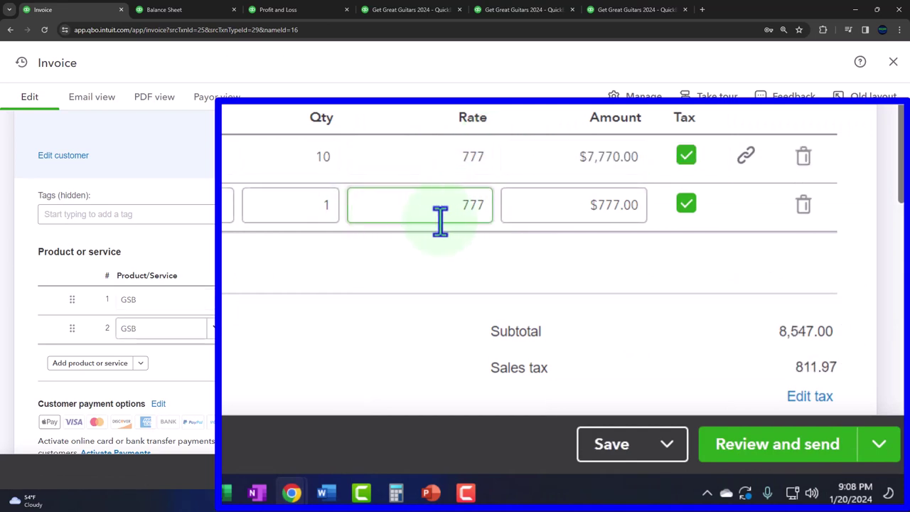
left_click(240, 248)
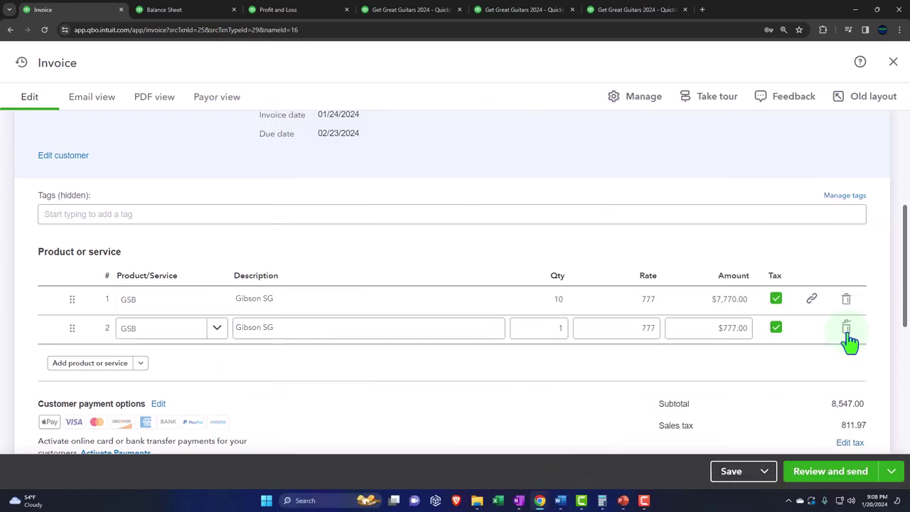
left_click(845, 327)
Change the invoice's sales tax rate to Example State Tax (5%) and close the tax settings.
scroll(765, 366, "down", 1)
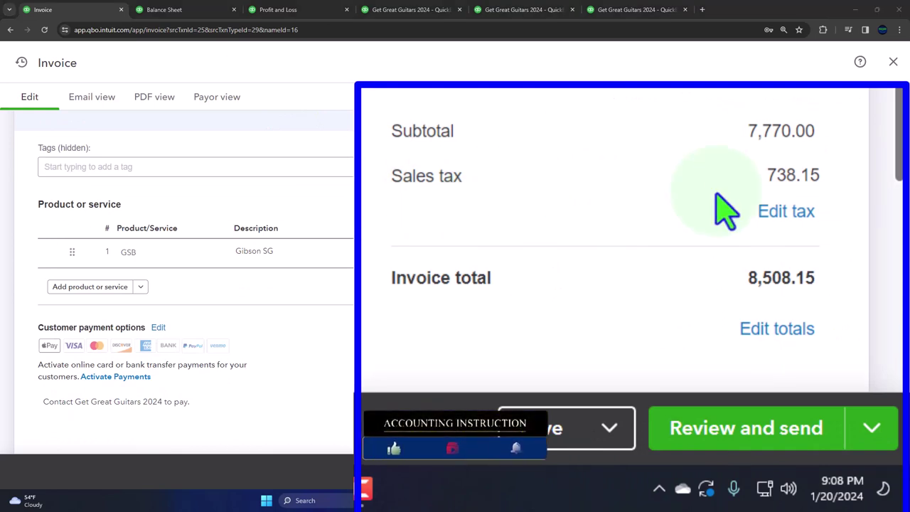
left_click(793, 213)
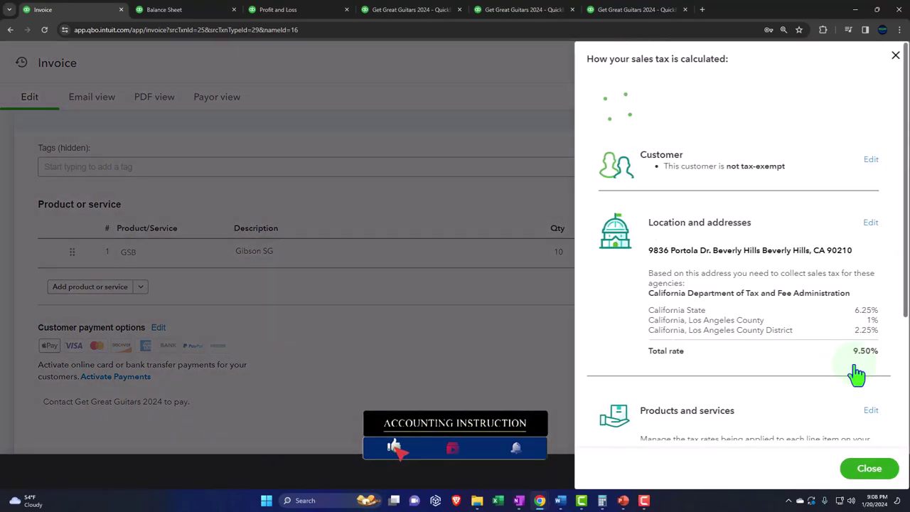
left_click(867, 114)
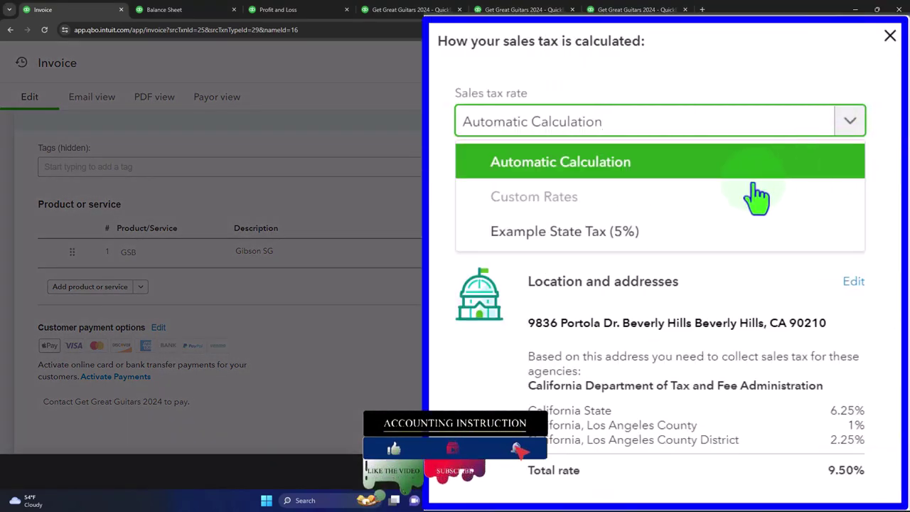
left_click(650, 238)
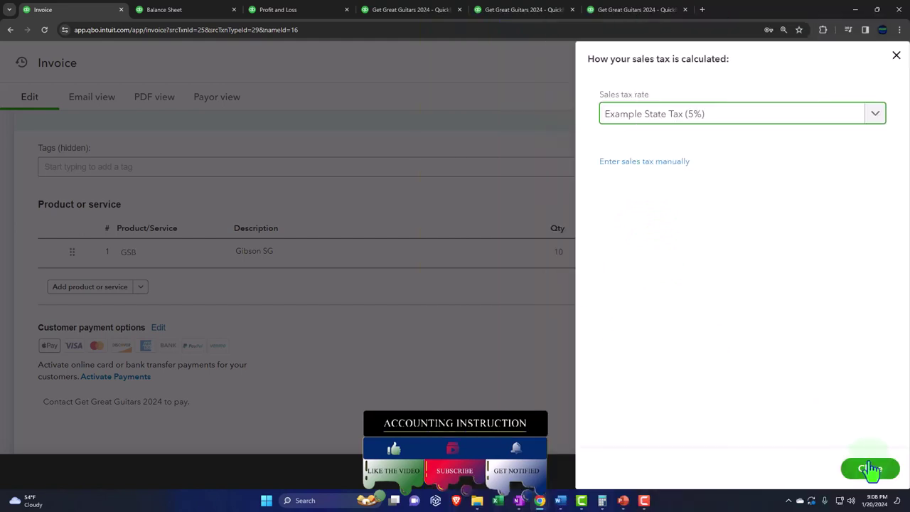
left_click(871, 472)
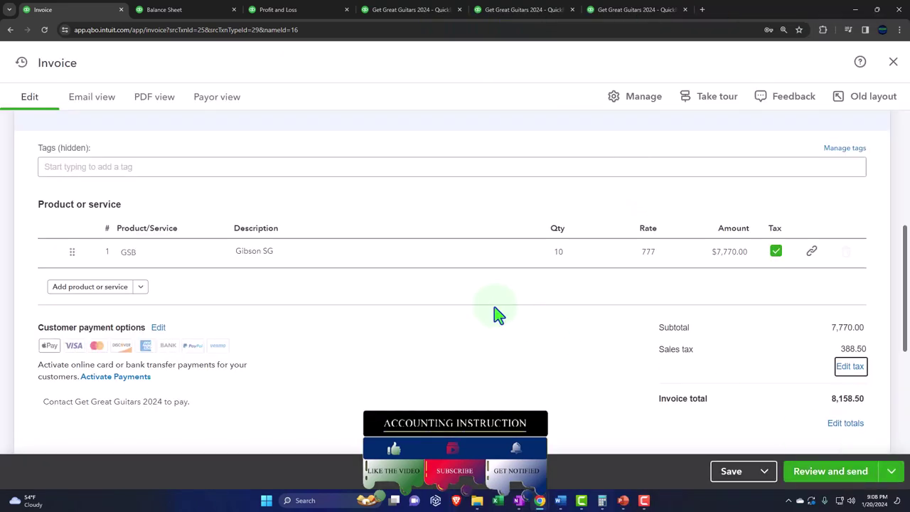
Review the invoice's totals, Gibson SG rate, customer and date details, and the item's quantity on hand.
scroll(494, 306, "down", 1)
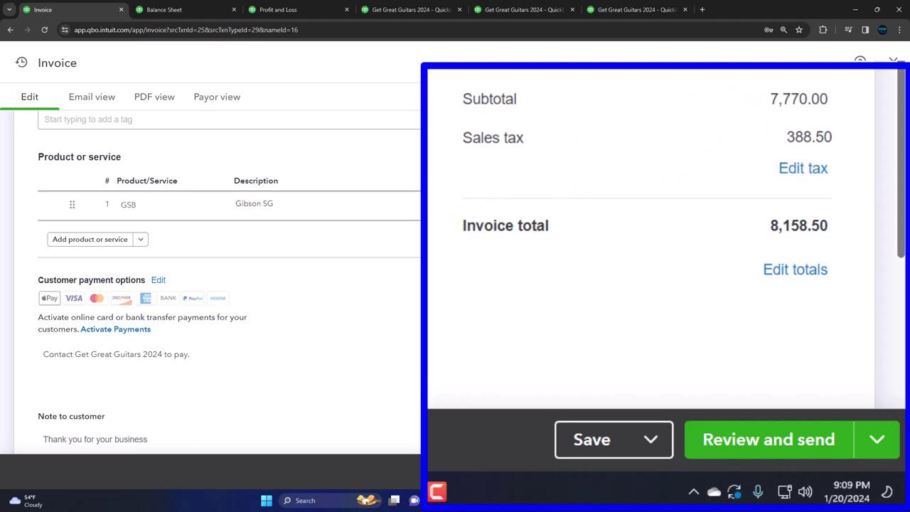
scroll(595, 306, "up", 1)
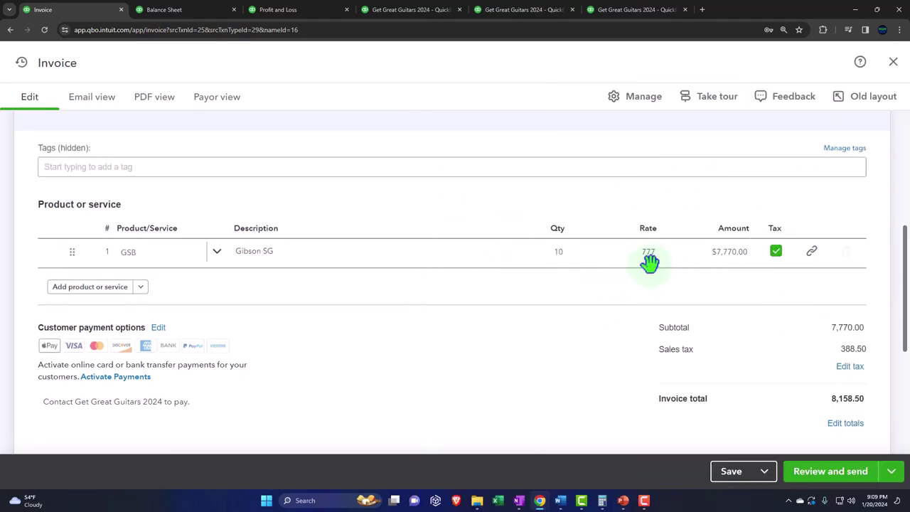
left_click(643, 256)
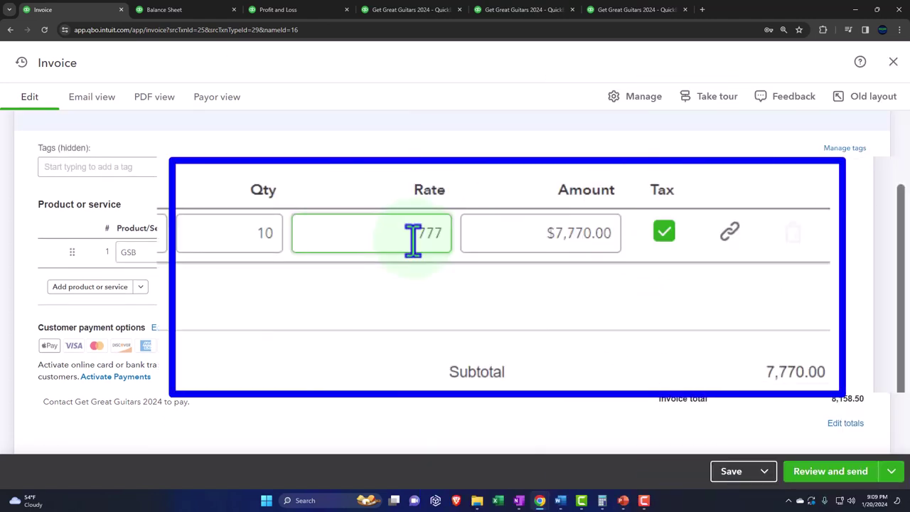
left_click(332, 348)
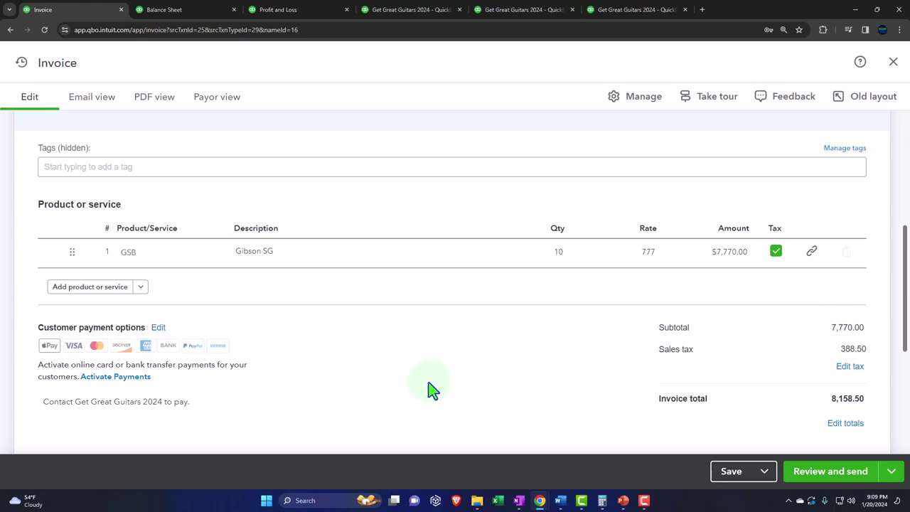
scroll(431, 389, "up", 5)
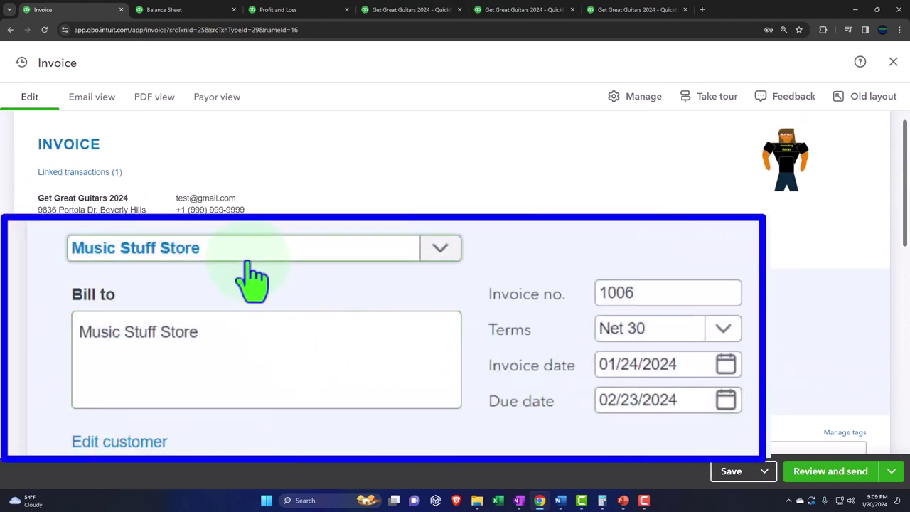
scroll(132, 300, "down", 5)
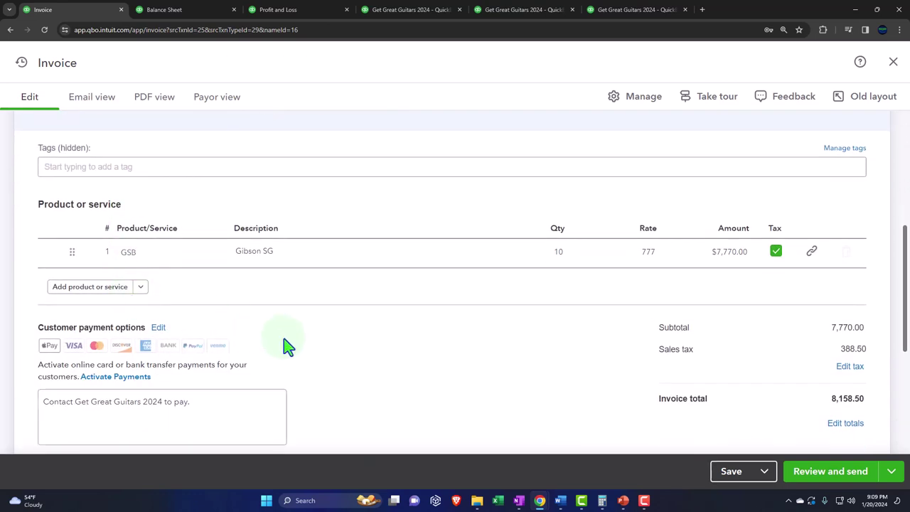
left_click(553, 257)
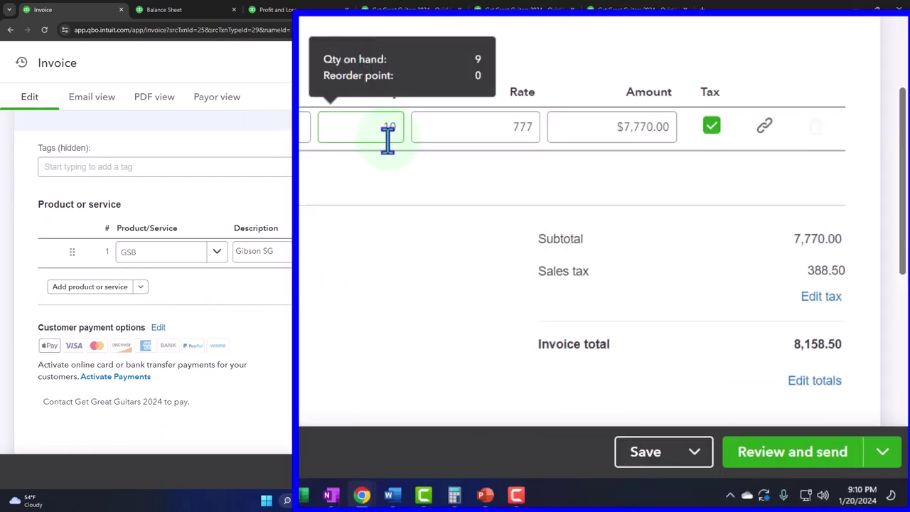
Save and close the Music Stuff Store invoice.
left_click(455, 192)
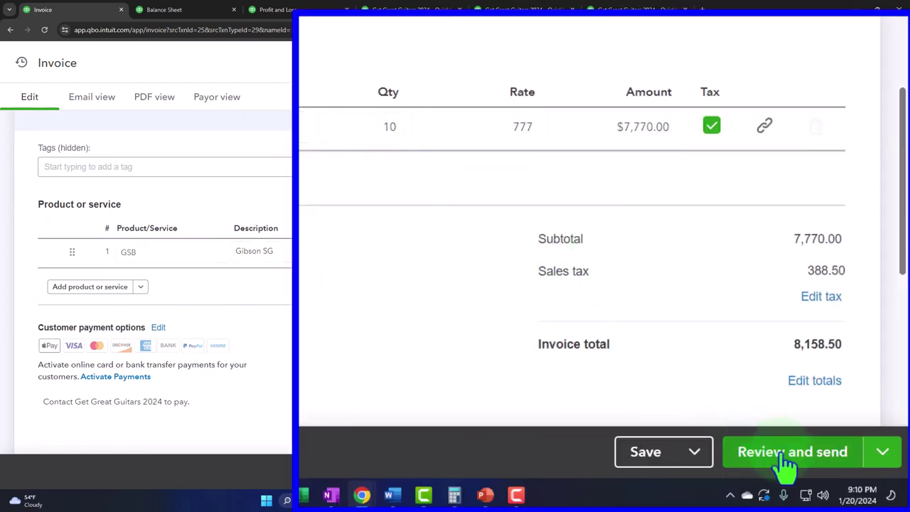
left_click(881, 457)
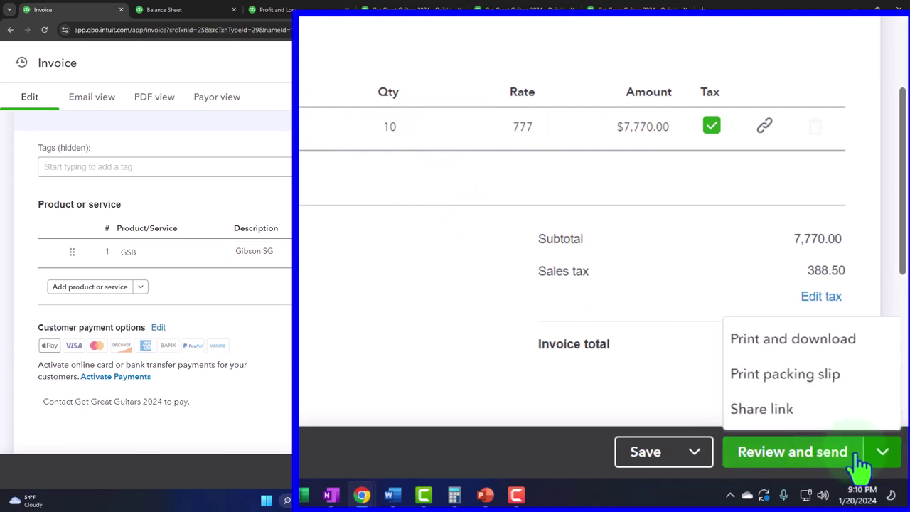
left_click(700, 455)
left_click(690, 411)
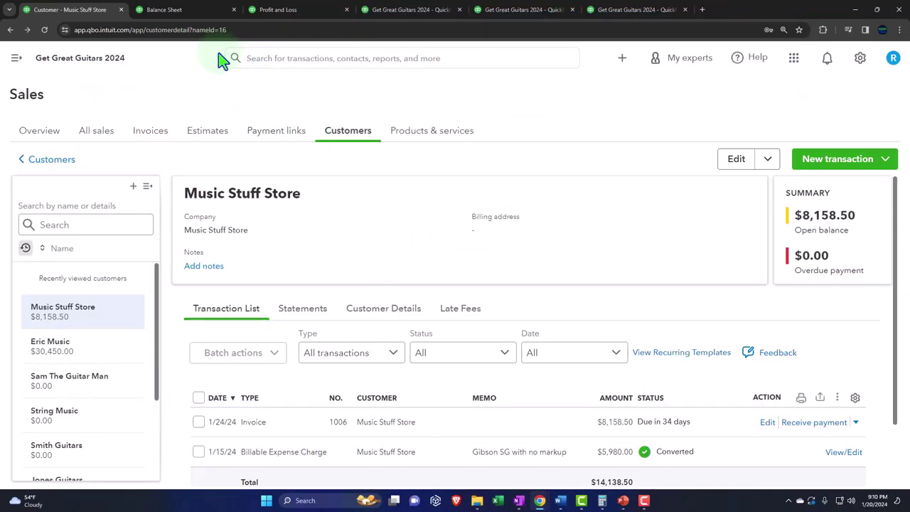
Rerun the January 2024 Balance Sheet report to include the new invoice.
left_click(176, 12)
scroll(320, 235, "up", 3)
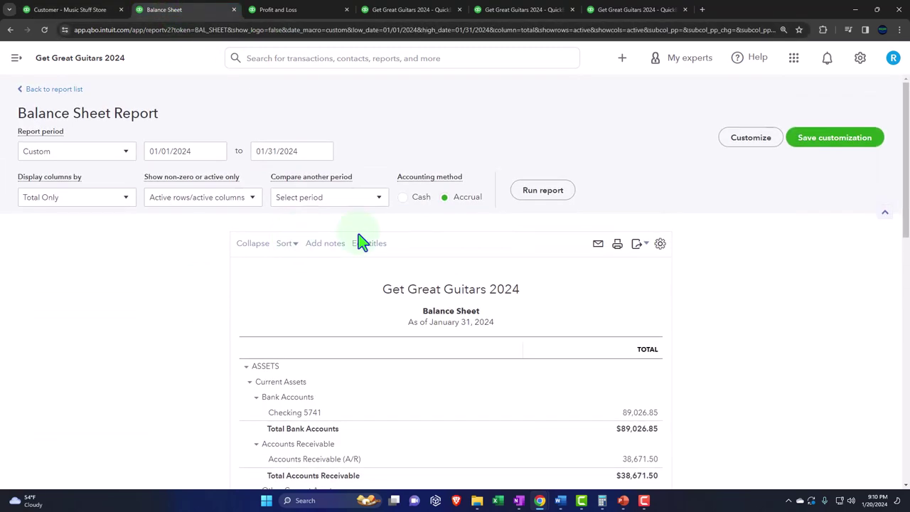
left_click(533, 196)
scroll(545, 319, "down", 3)
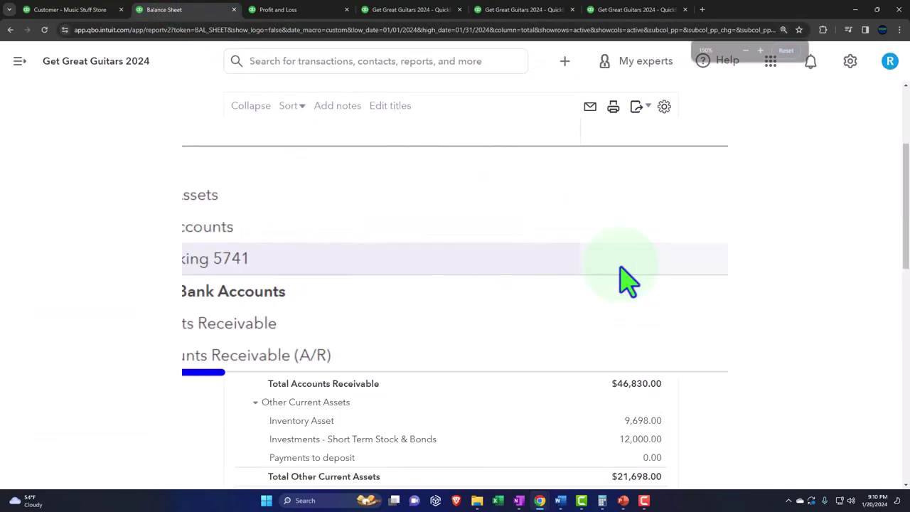
Examine the transactions behind the balance sheet's Accounts Receivable (A/R) amount and return to the report.
key("ctrl+plus")
left_click(635, 366)
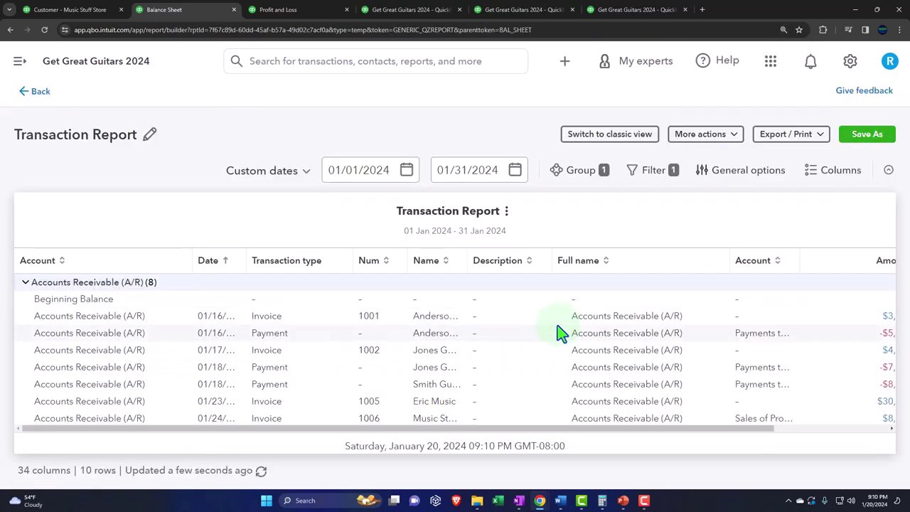
key("ctrl+minus")
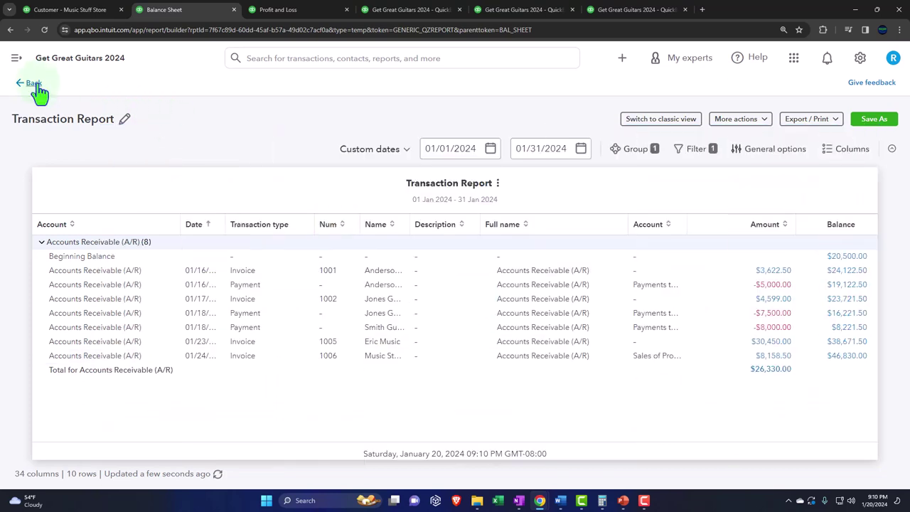
left_click(32, 83)
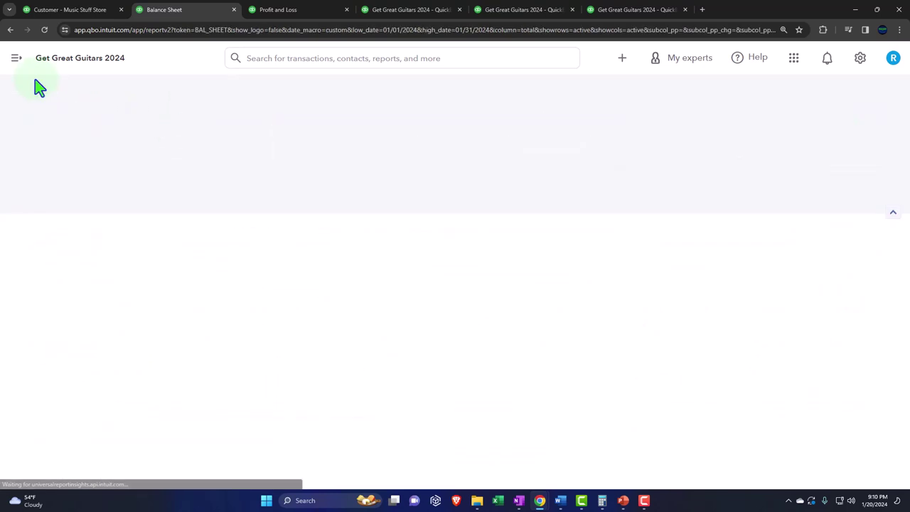
Examine the transactions behind Sales of Product Income in the Profit and Loss report, and return to the report.
left_click(288, 10)
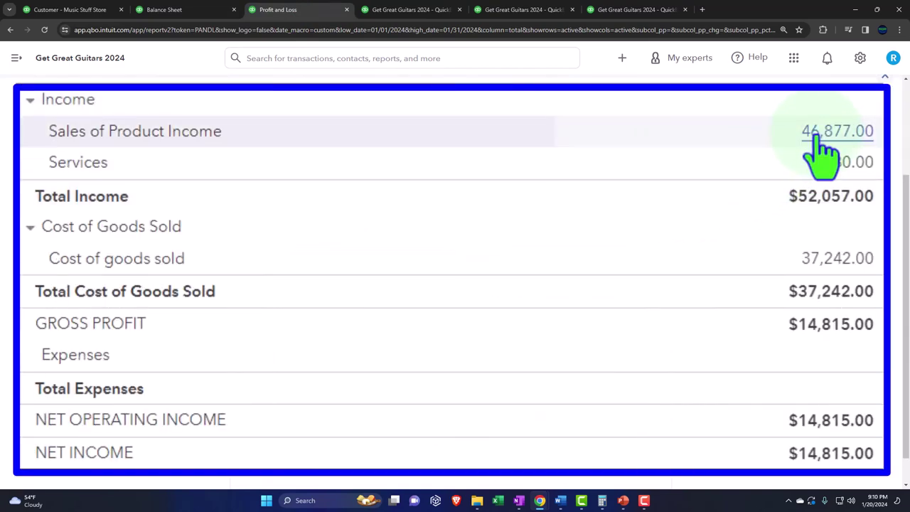
left_click(819, 135)
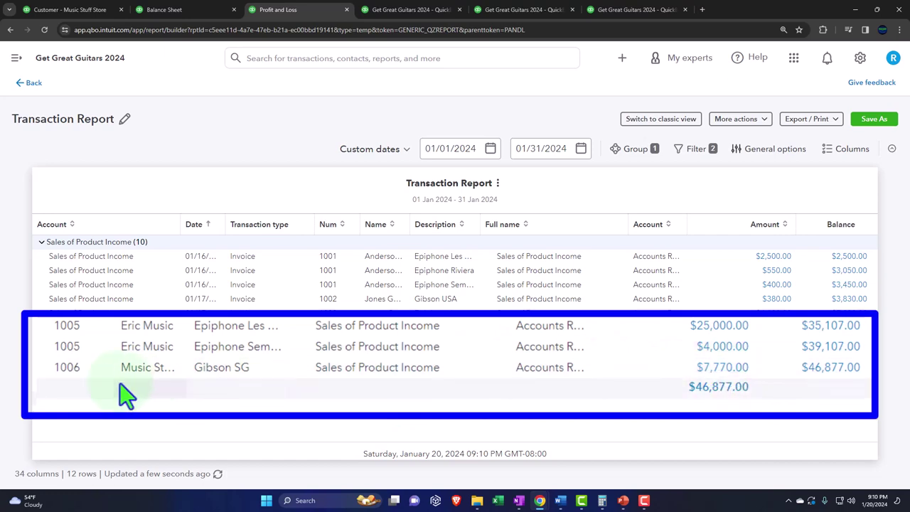
left_click(31, 81)
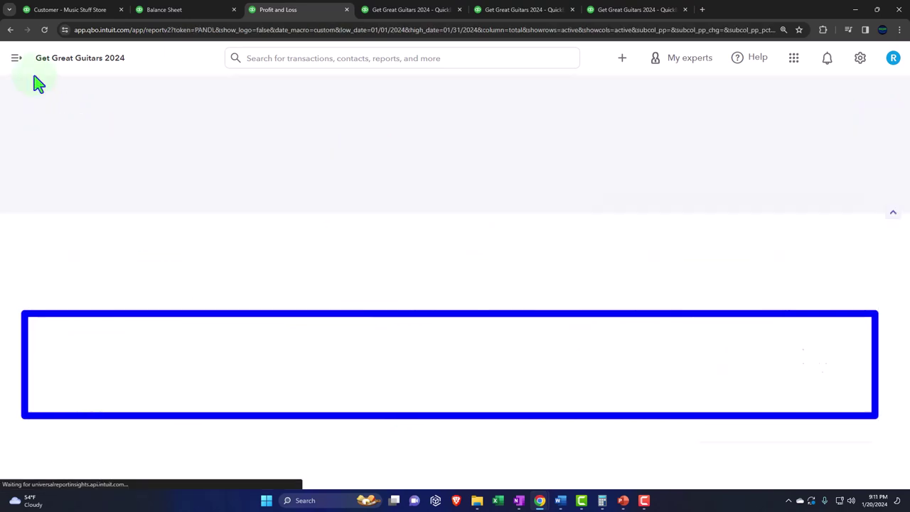
Check the sales tax payable accounts among the balance sheet's other current liabilities.
left_click(192, 11)
scroll(142, 231, "down", 2)
scroll(142, 231, "down", 4)
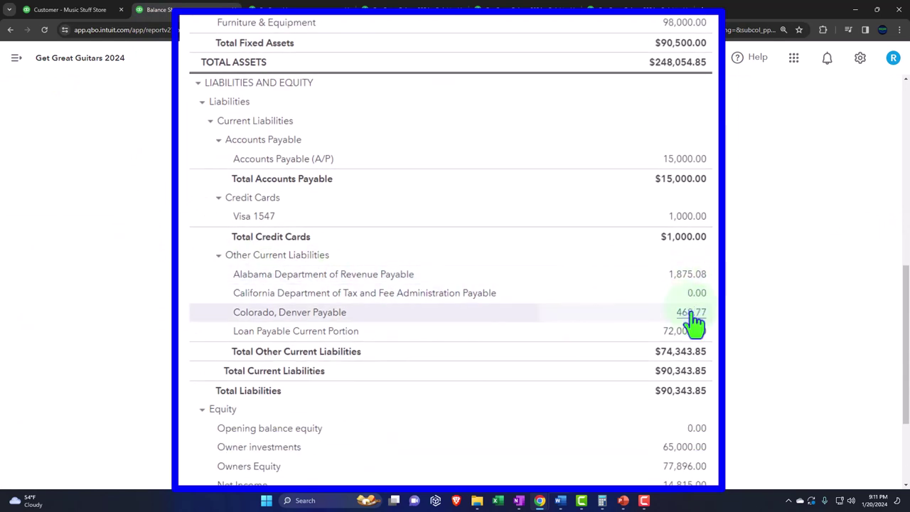
Examine the balance sheet's Inventory Asset transactions down to the Music Stuff Store Gibson SG entries, and return to the report.
scroll(690, 323, "up", 5)
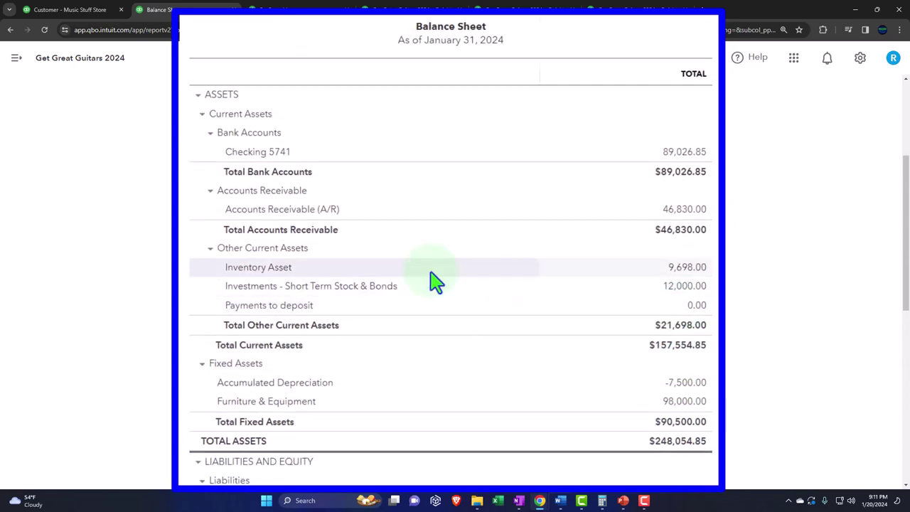
left_click(701, 274)
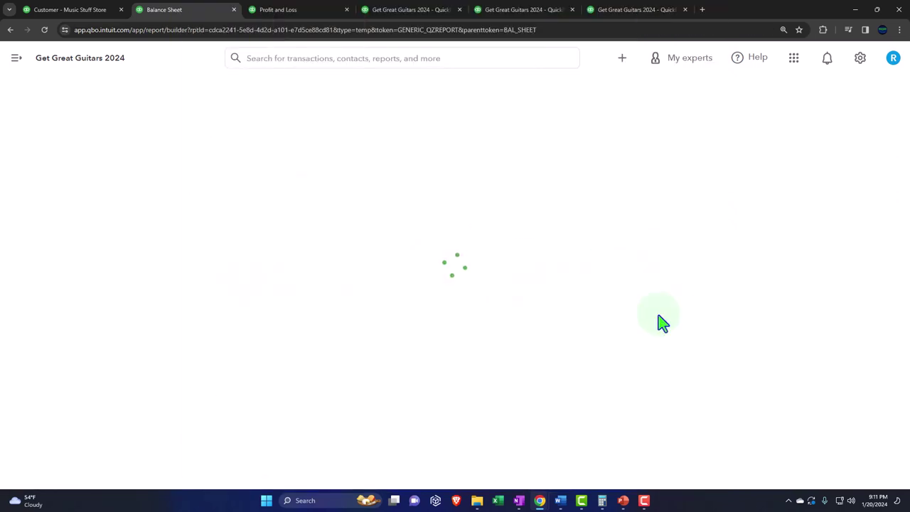
key("ctrl+minus")
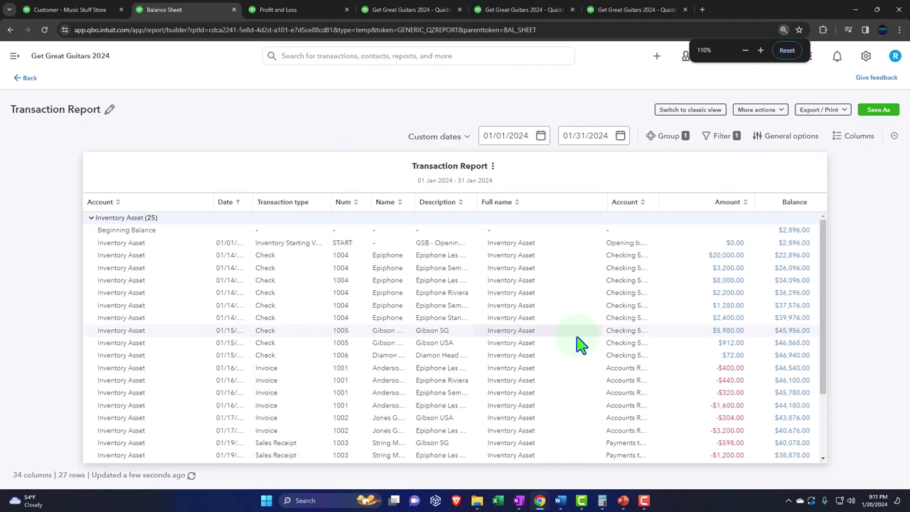
scroll(576, 336, "down", 4)
scroll(577, 344, "down", 1)
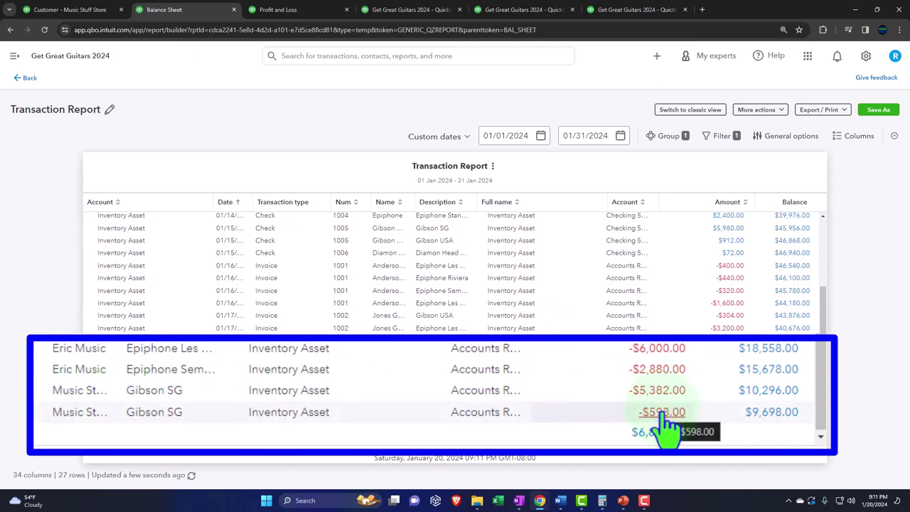
left_click(24, 80)
Examine the transactions behind Cost of goods sold in the Profit and Loss report, and return to the report.
left_click(279, 12)
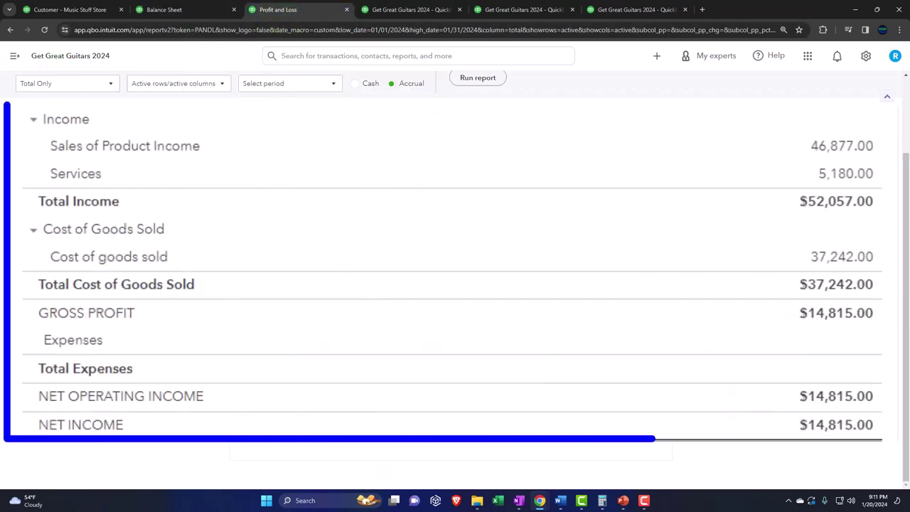
left_click(858, 260)
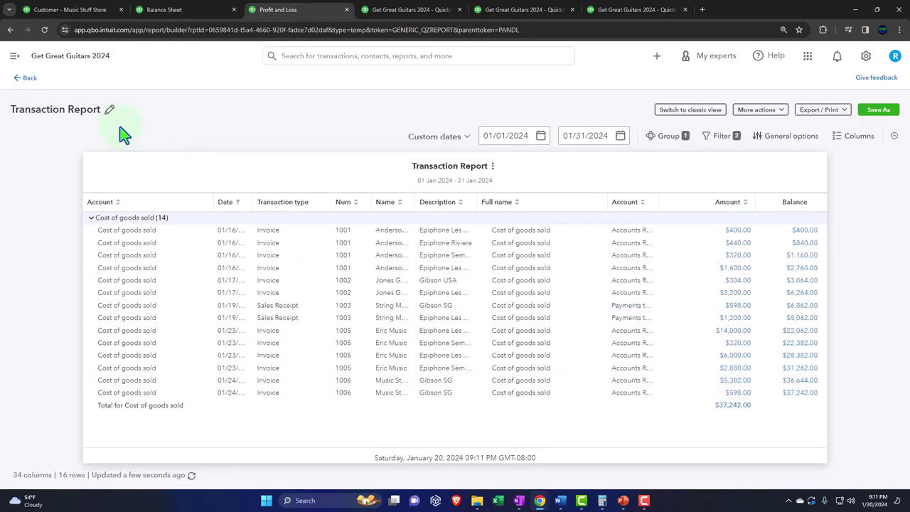
left_click(30, 79)
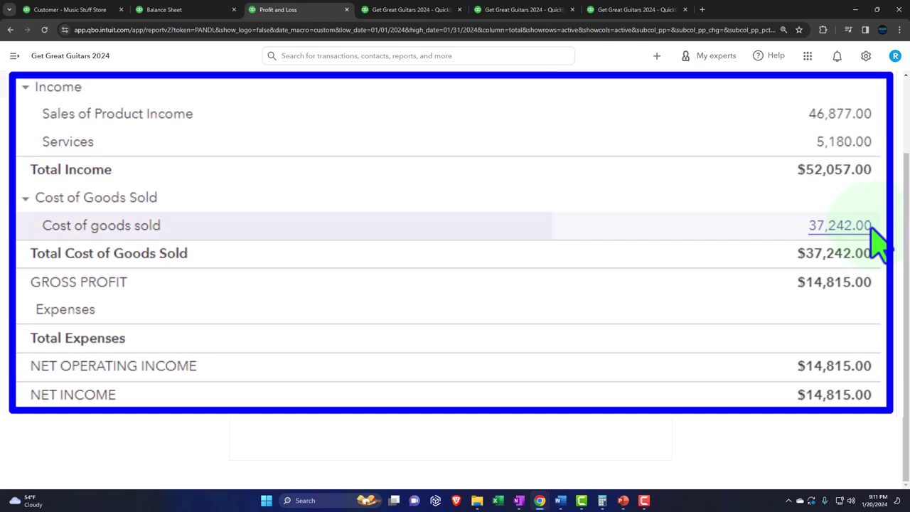
Rerun the Customer Balance Detail report and compare its total with Accounts Receivable on the balance sheet.
left_click(186, 9)
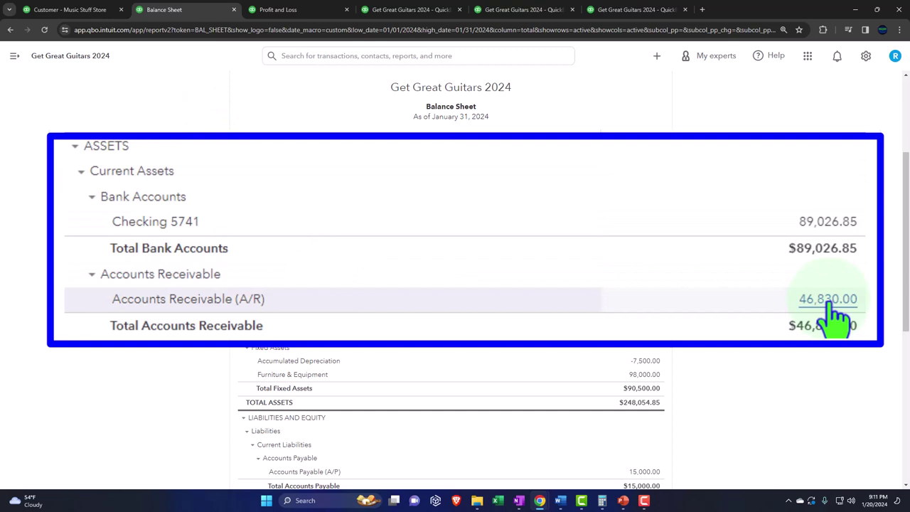
left_click(413, 10)
left_click(514, 10)
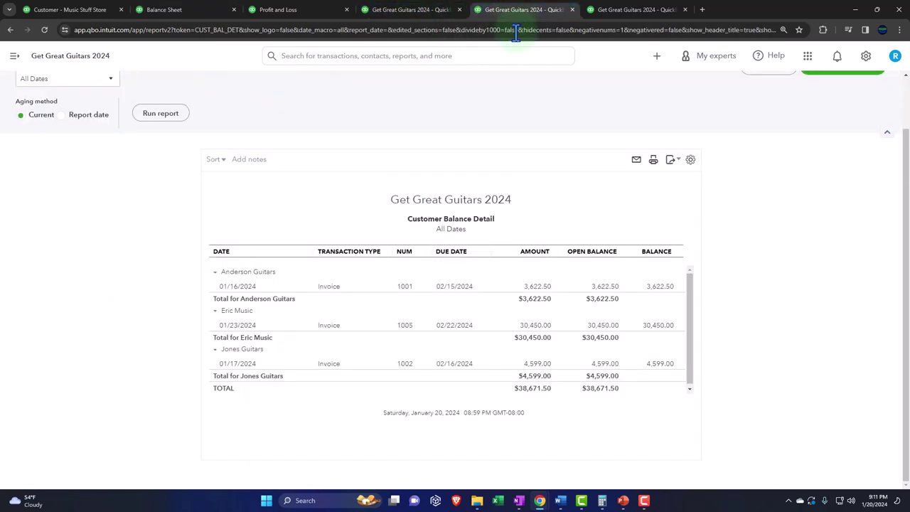
left_click(163, 176)
scroll(135, 268, "down", 1)
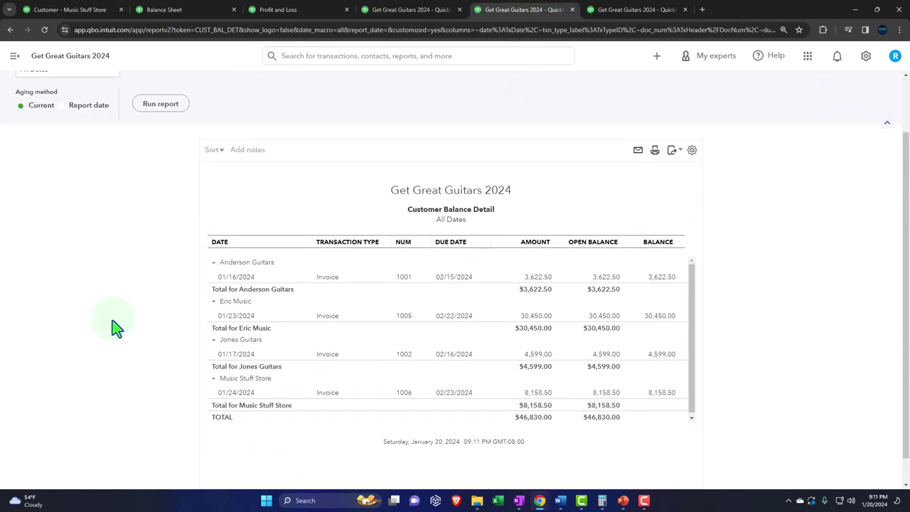
scroll(108, 309, "down", 1)
key("ctrl+plus")
key("ctrl+plus")
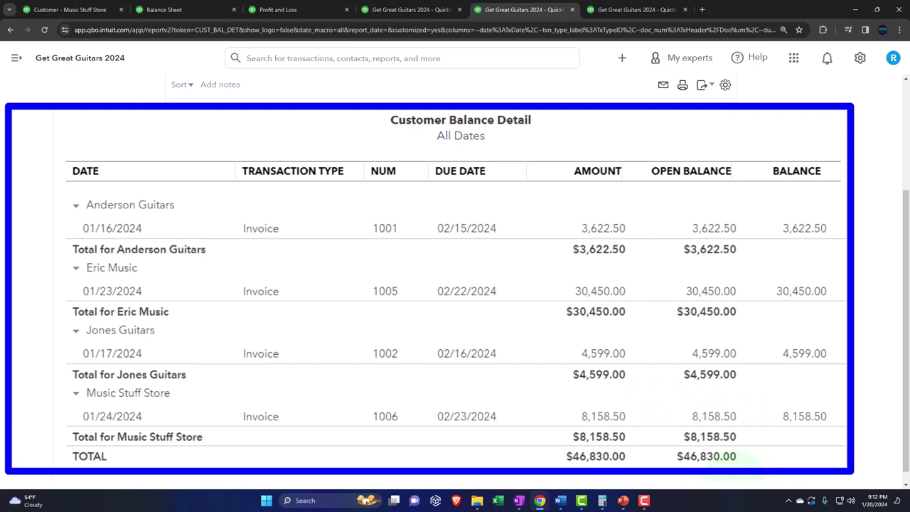
left_click(179, 9)
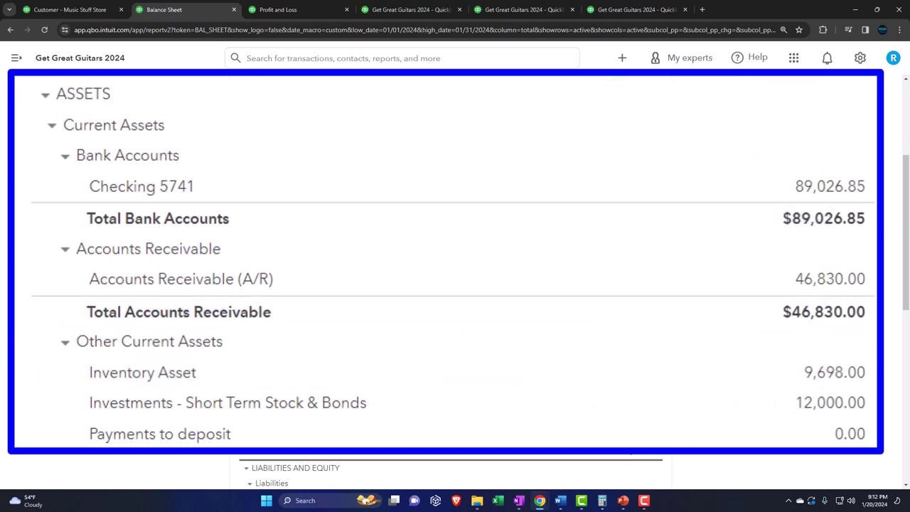
Rerun the Inventory Valuation Summary and compare its total with Inventory Asset on the balance sheet.
left_click(605, 14)
left_click(197, 145)
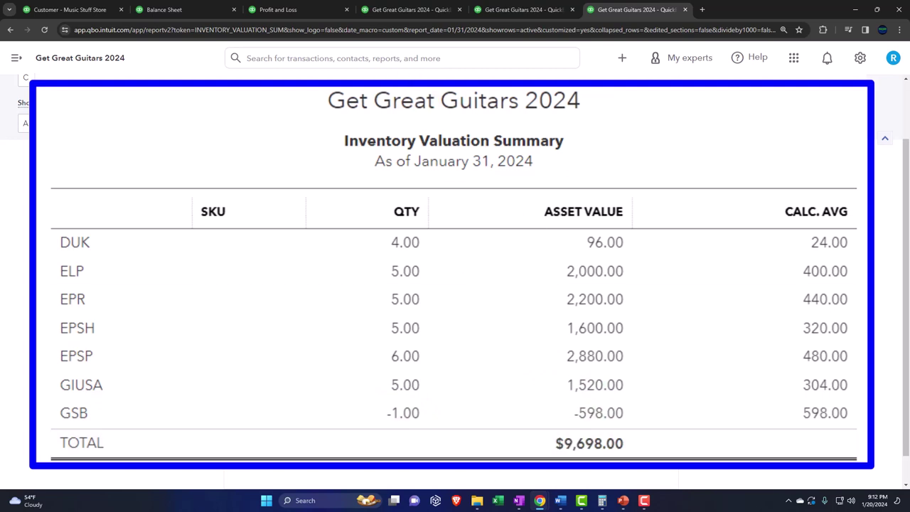
left_click(183, 10)
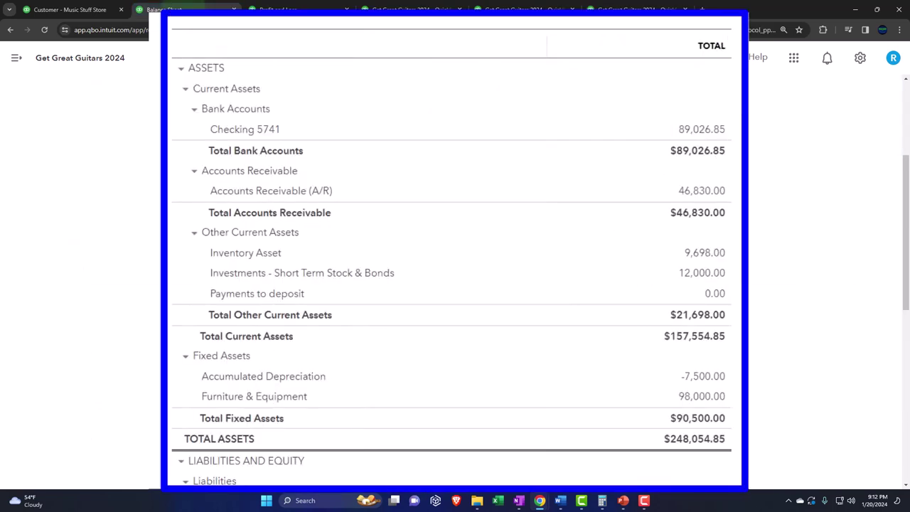
scroll(264, 192, "down", 1)
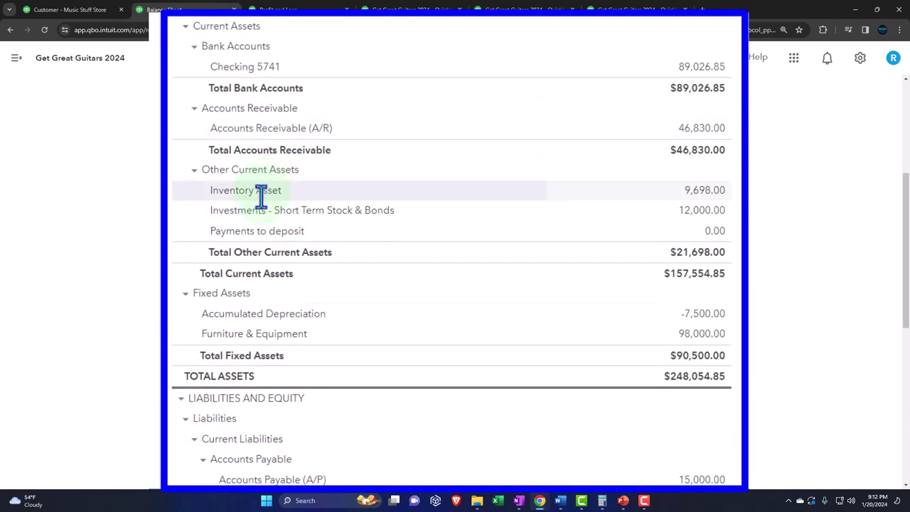
key("ctrl+plus")
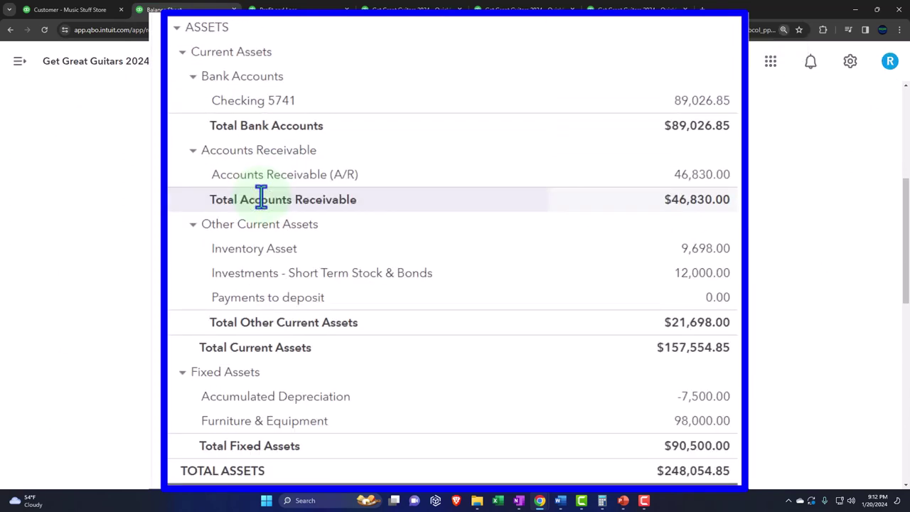
scroll(262, 196, "down", 1)
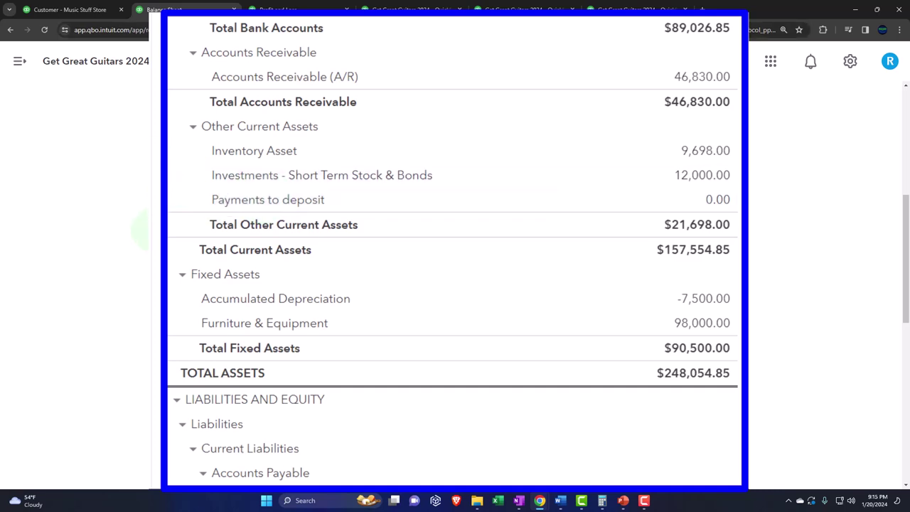
Return to the Music Stuff Store customer page and open the list of all sales transactions.
left_click(62, 10)
left_click(173, 258)
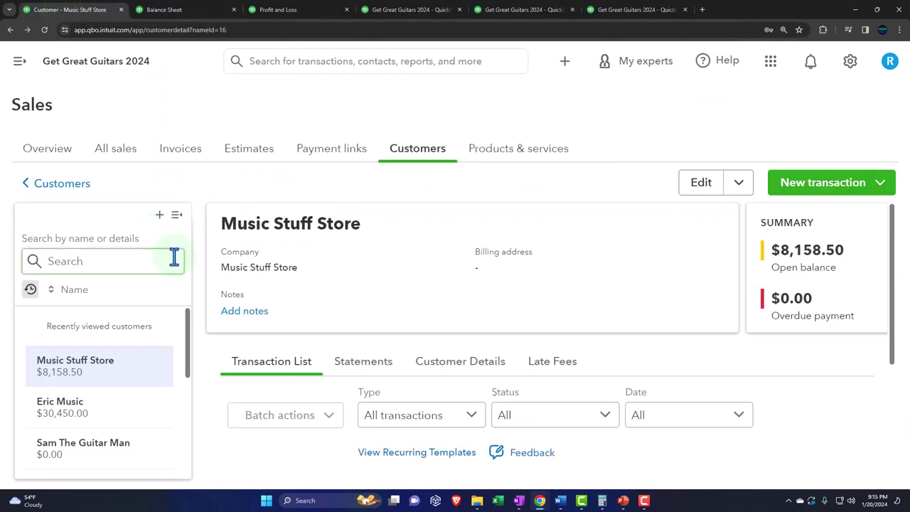
key("ctrl+minus")
key("ctrl+minus")
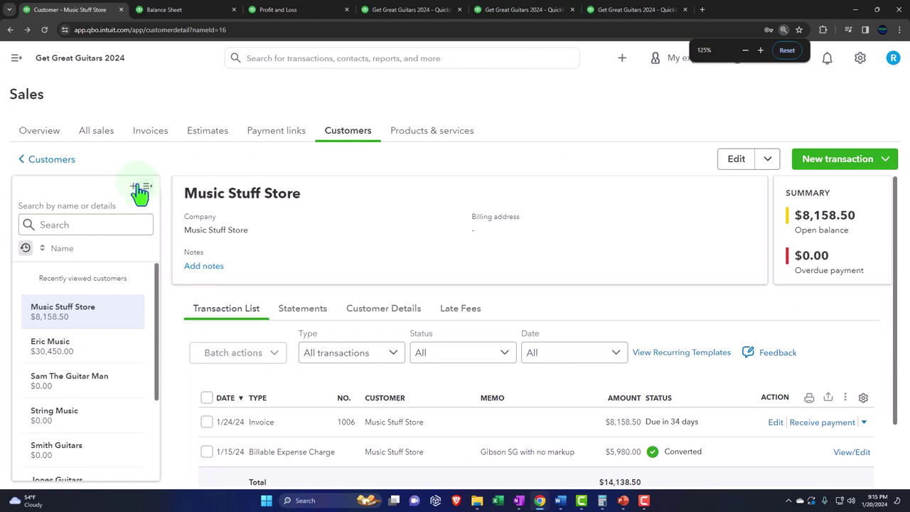
left_click(101, 140)
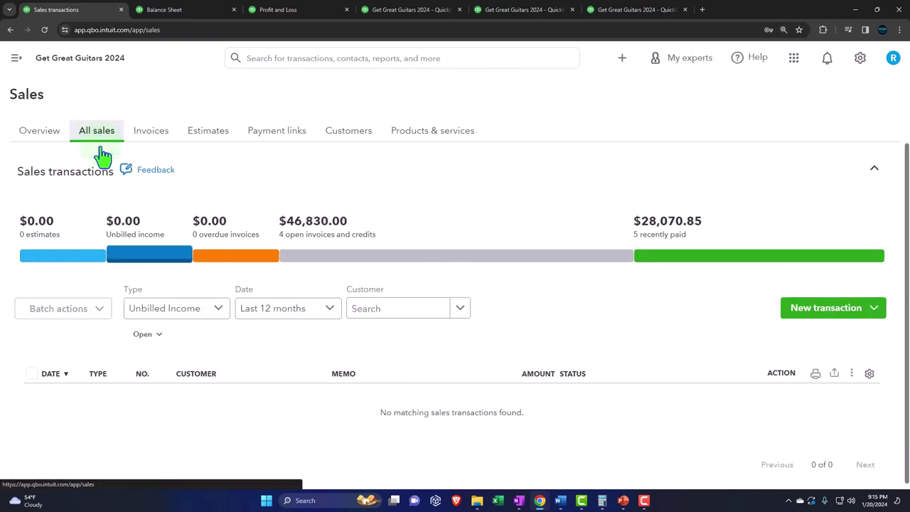
Filter the sales transactions to show invoices of all statuses.
left_click(196, 312)
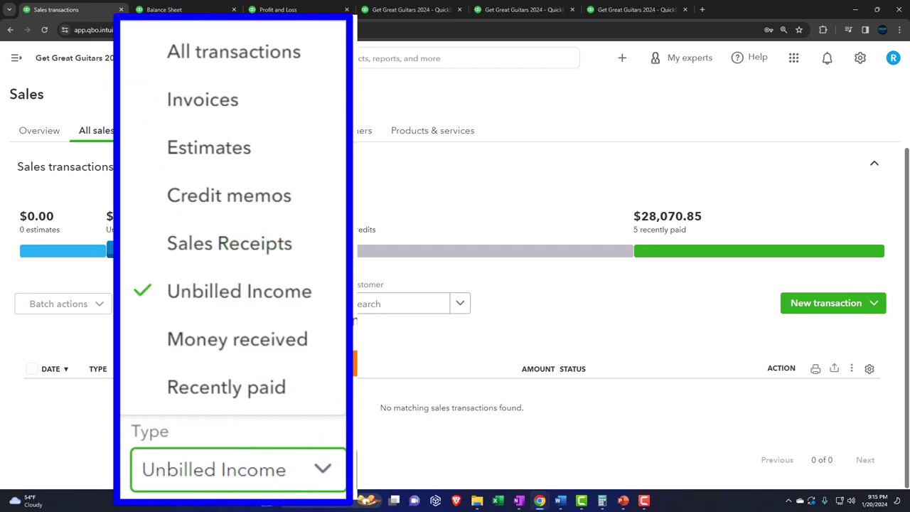
left_click(219, 126)
scroll(198, 237, "down", 1)
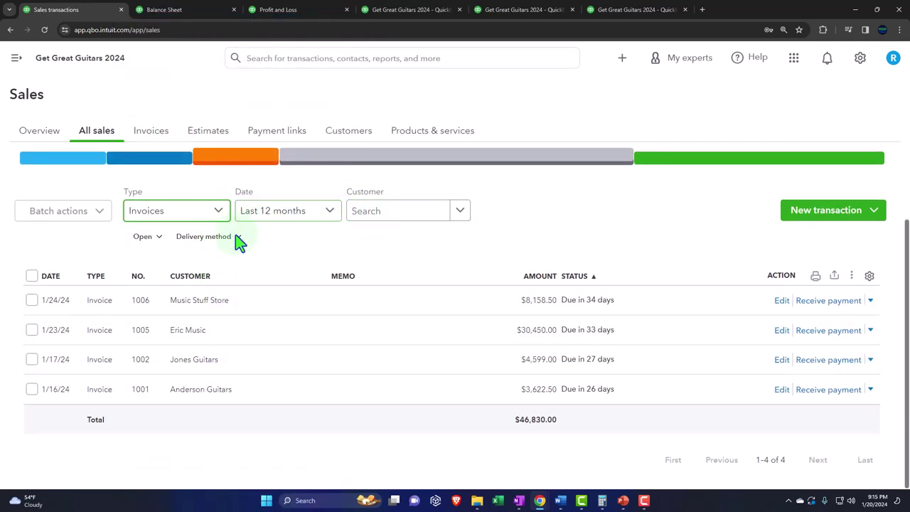
left_click(142, 236)
left_click(146, 262)
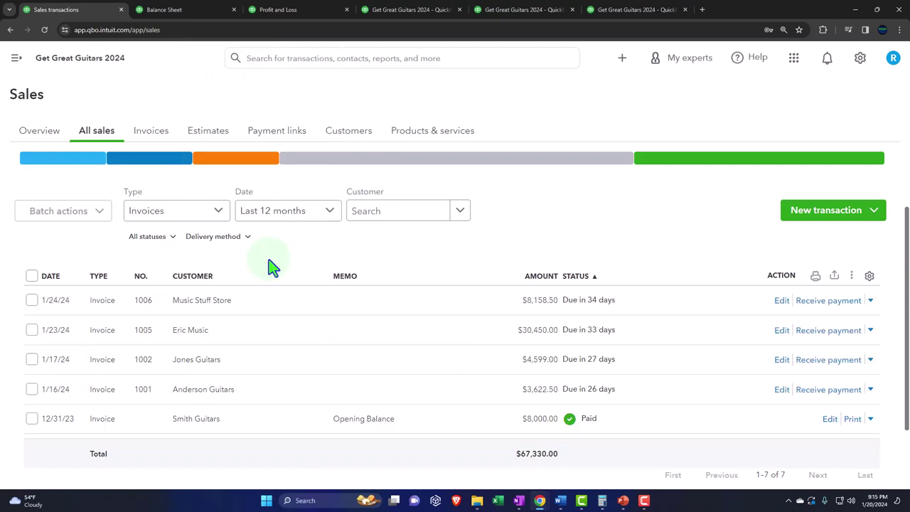
Narrow the invoice transactions in the all sales list to open ones only.
scroll(270, 263, "down", 1)
left_click(163, 189)
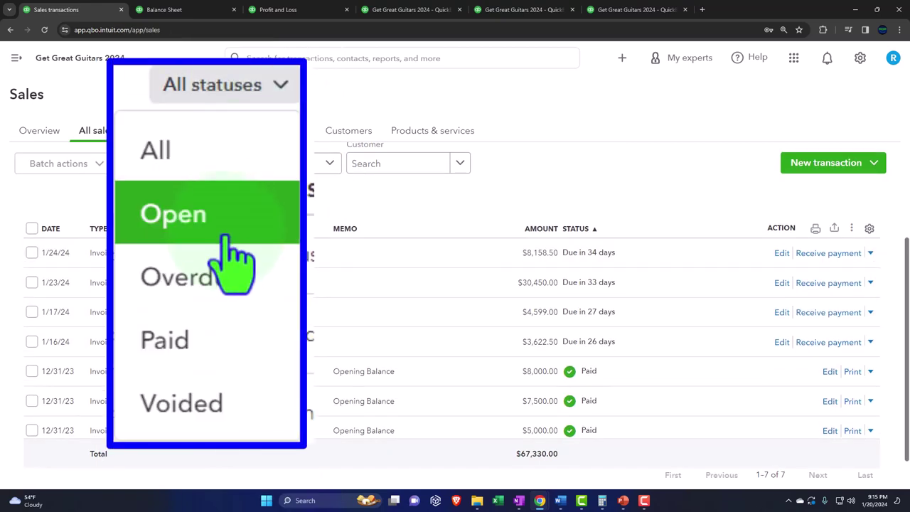
left_click(151, 237)
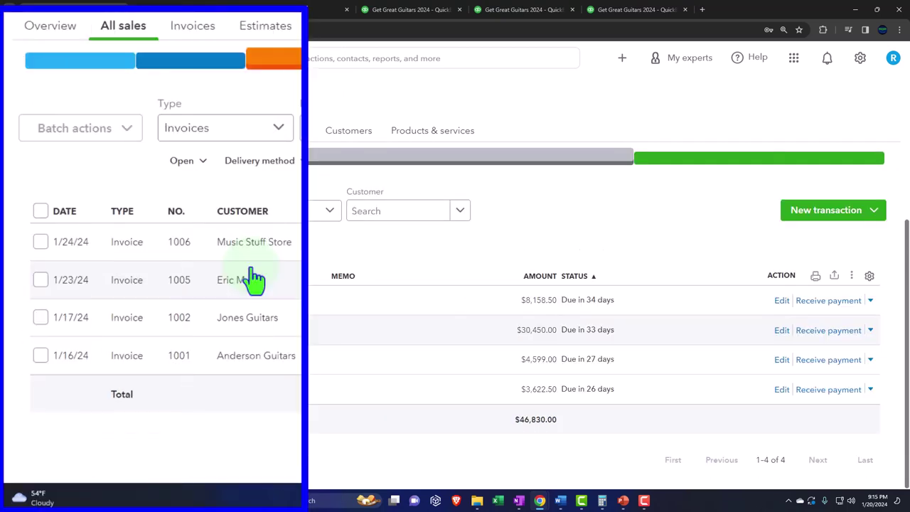
scroll(256, 281, "up", 2)
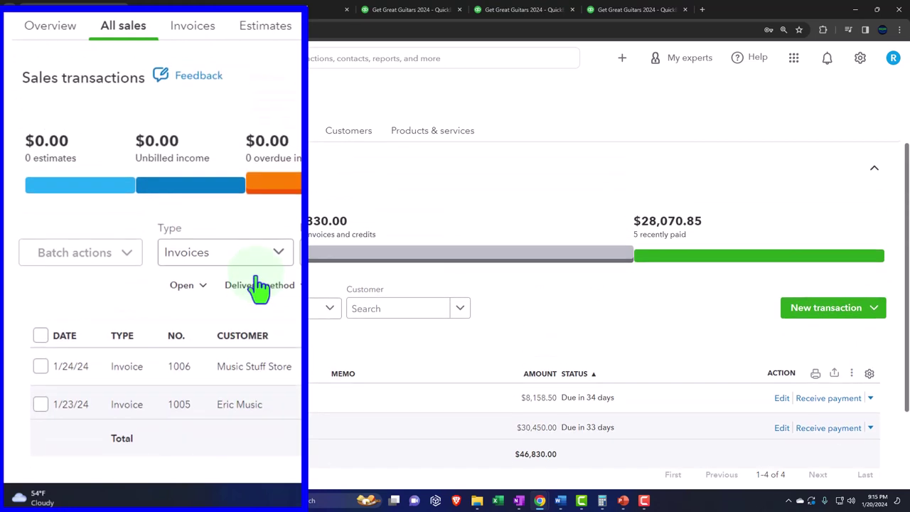
Go to the dedicated invoices list and review the unpaid invoices from the last 12 months.
left_click(202, 39)
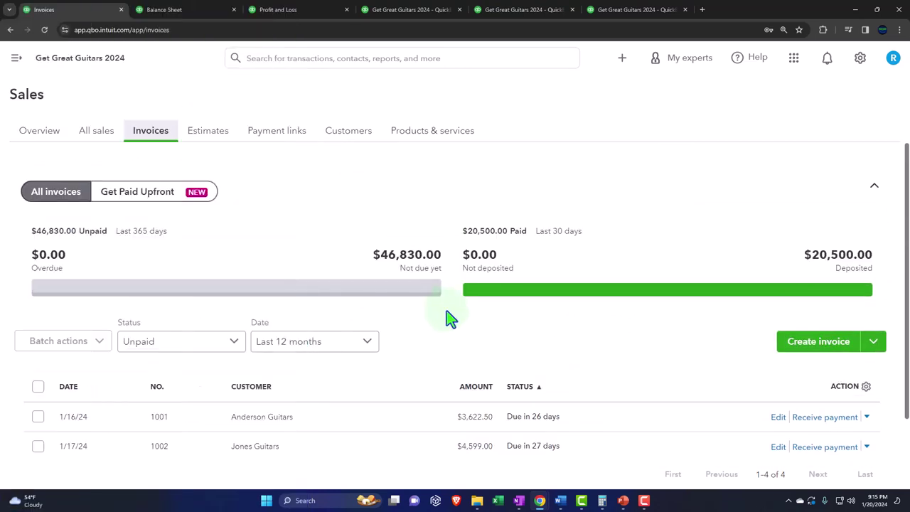
left_click(233, 317)
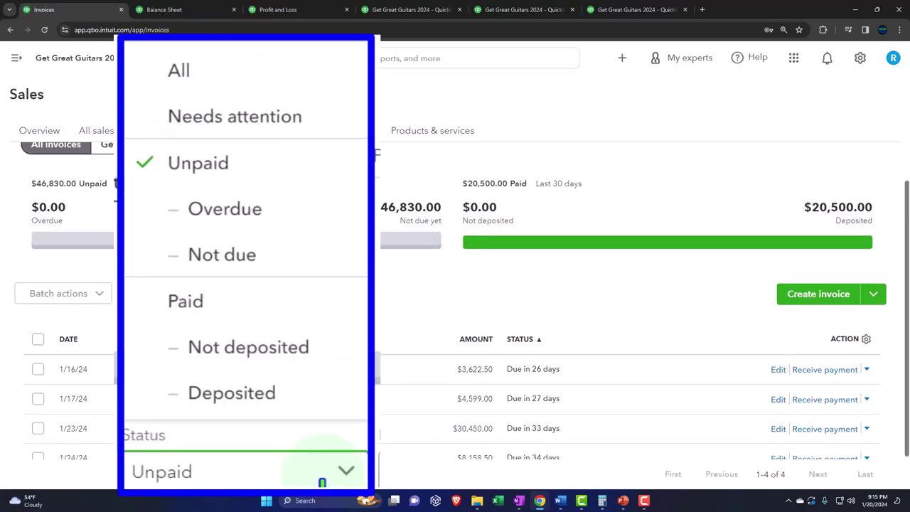
left_click(452, 324)
scroll(449, 323, "down", 1)
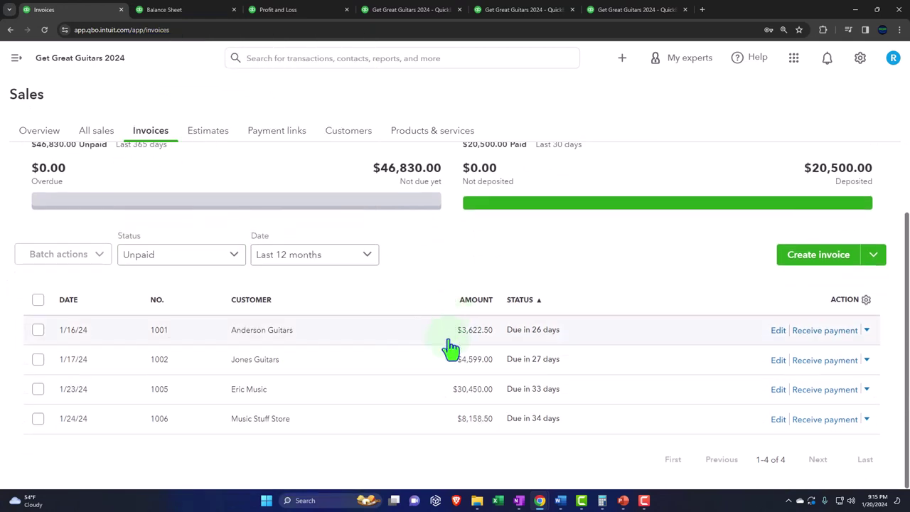
Open the customer list and filter it to customers with open invoices and credits.
left_click(348, 131)
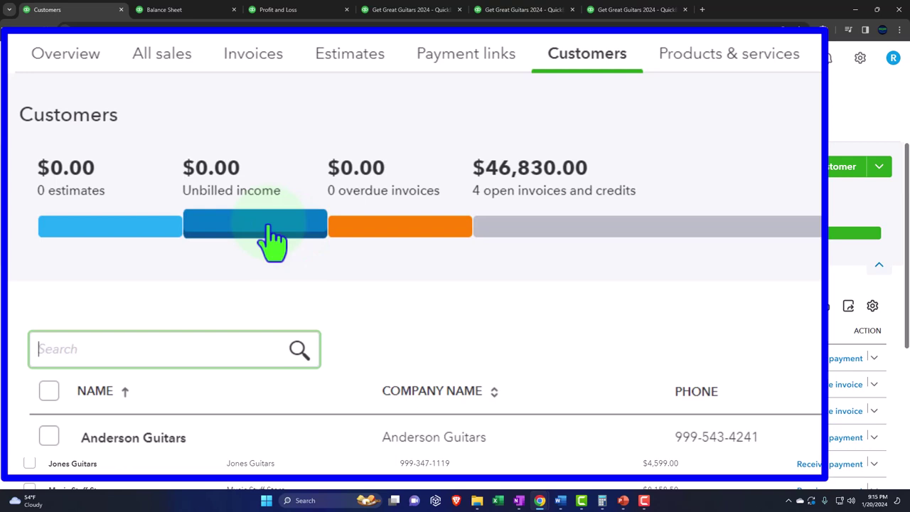
left_click(606, 238)
scroll(359, 247, "down", 1)
scroll(359, 248, "down", 1)
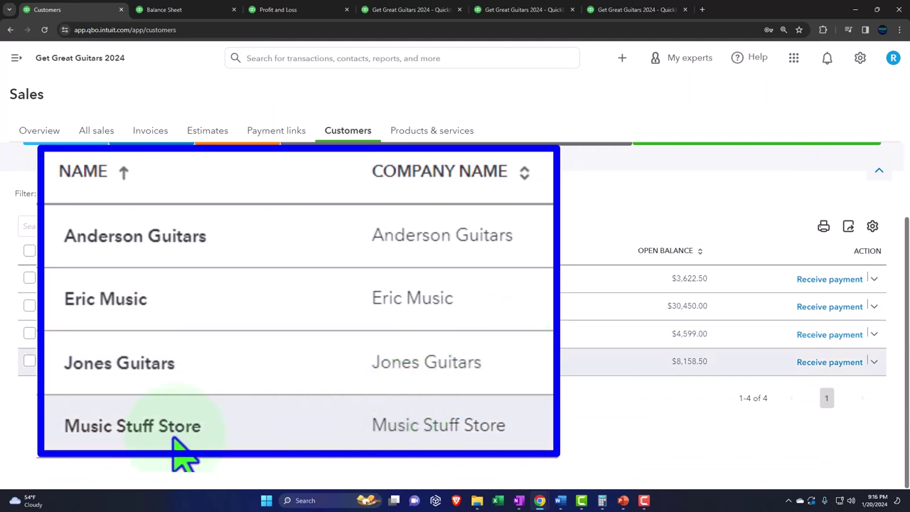
Open the Music Stuff Store customer and inspect the billable expense charge's details and its link to the invoice.
left_click(96, 363)
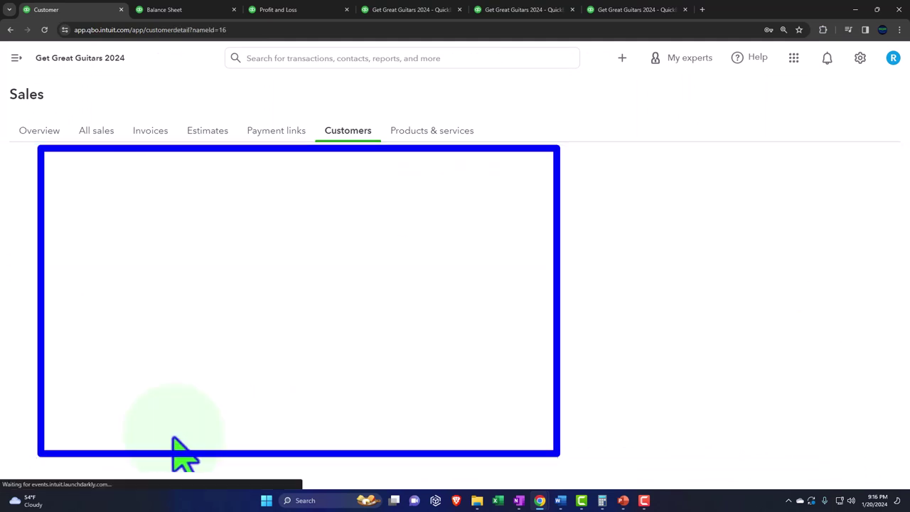
scroll(488, 472, "down", 1)
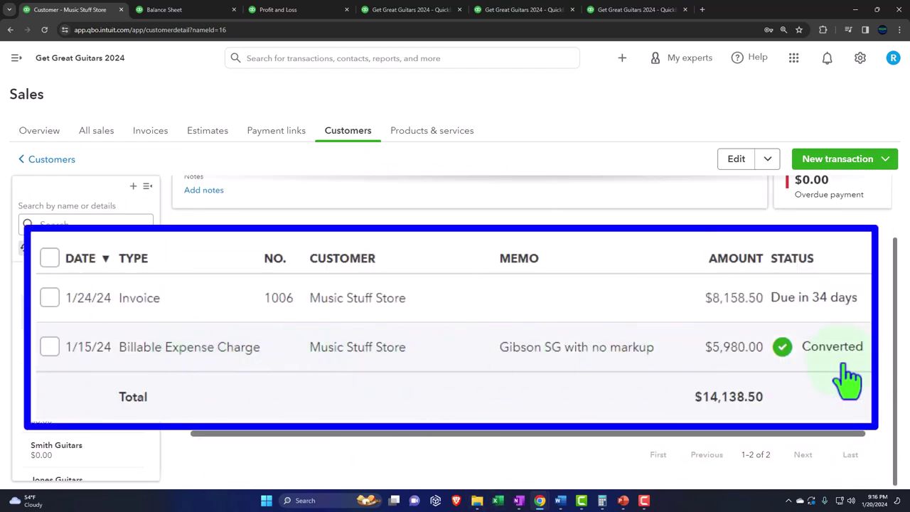
left_click(750, 377)
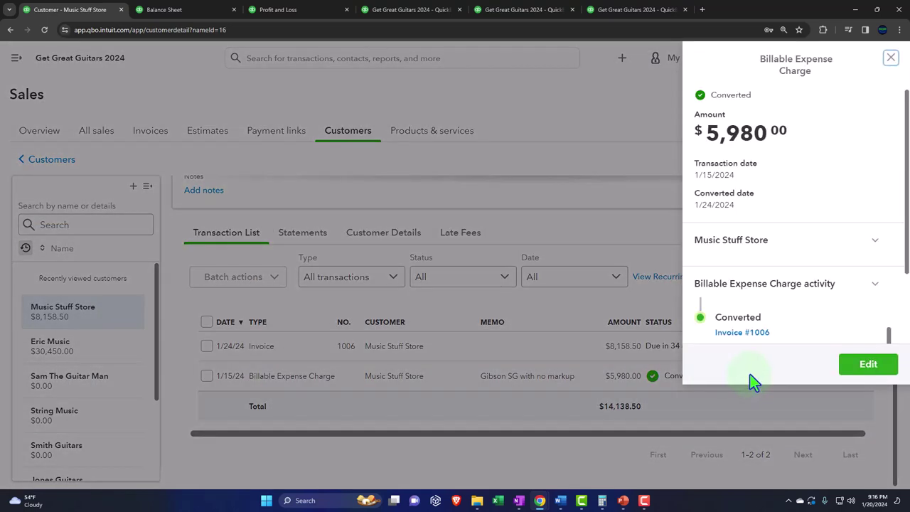
scroll(782, 320, "down", 1)
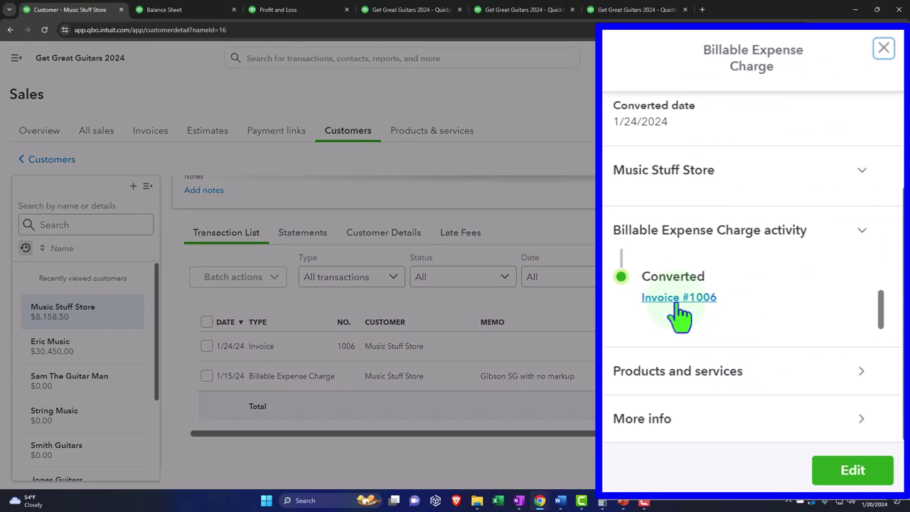
left_click(882, 51)
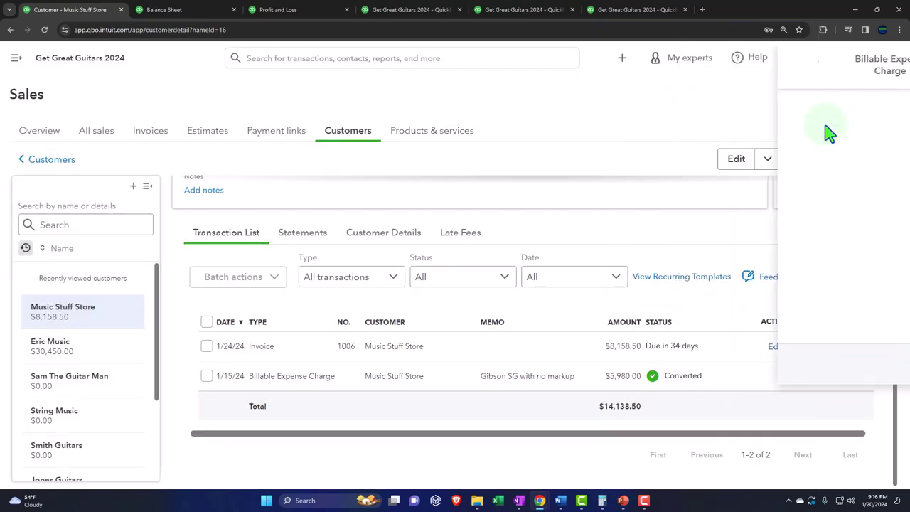
Inspect the summary and activity of Music Stuff Store's invoice 1006, then close it.
left_click(407, 348)
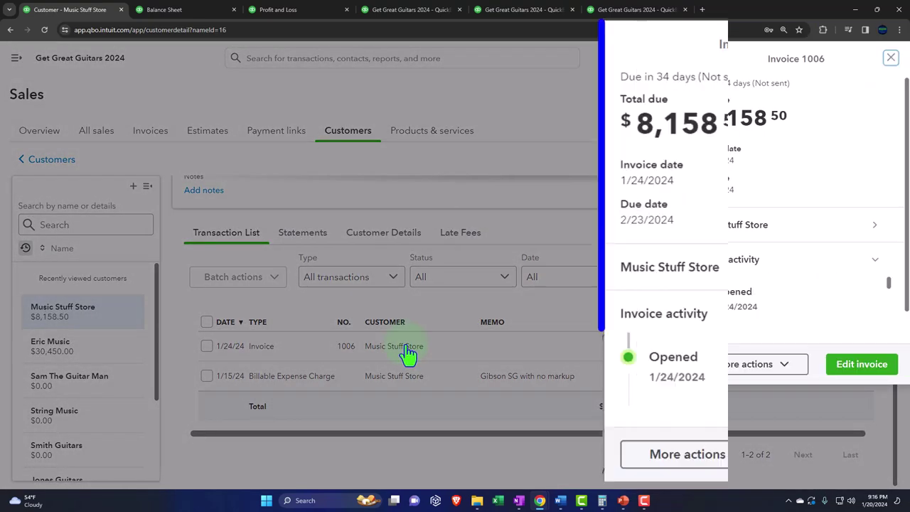
scroll(699, 419, "down", 2)
scroll(701, 427, "up", 1)
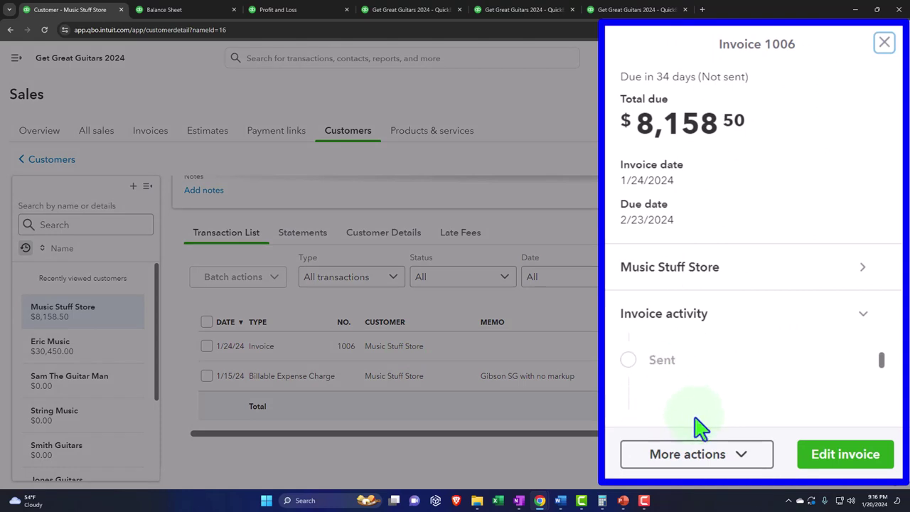
left_click(883, 47)
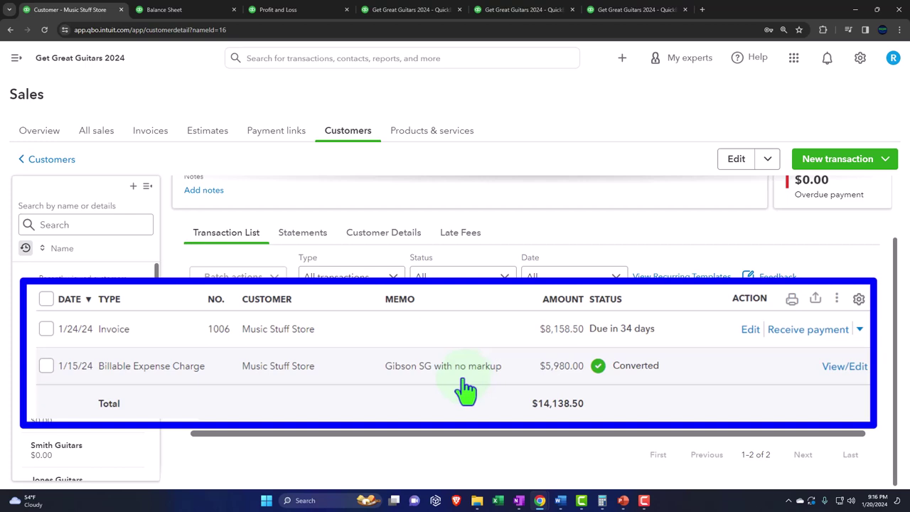
Enlarge the January 2024 Trial Balance report and examine the debit and credit balances of its accounts.
left_click(410, 18)
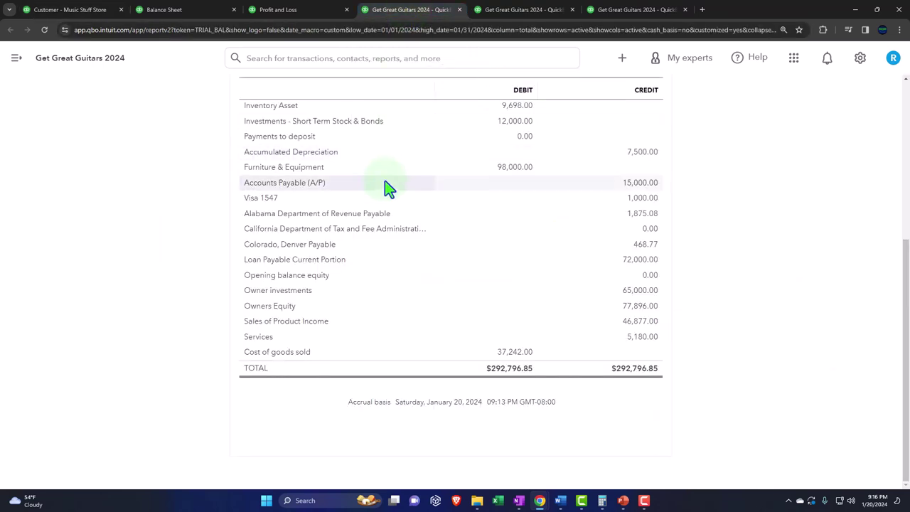
scroll(384, 180, "up", 3)
key("ctrl+plus")
key("ctrl+plus")
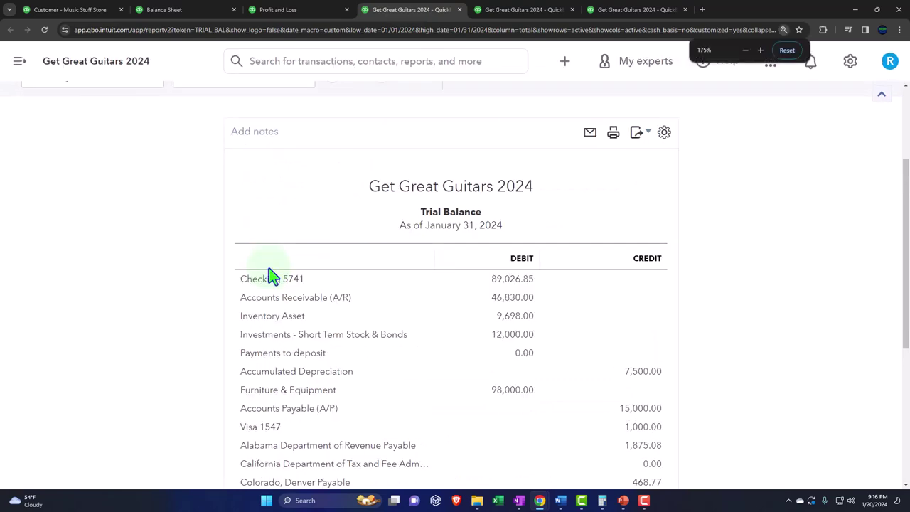
scroll(278, 284, "up", 3)
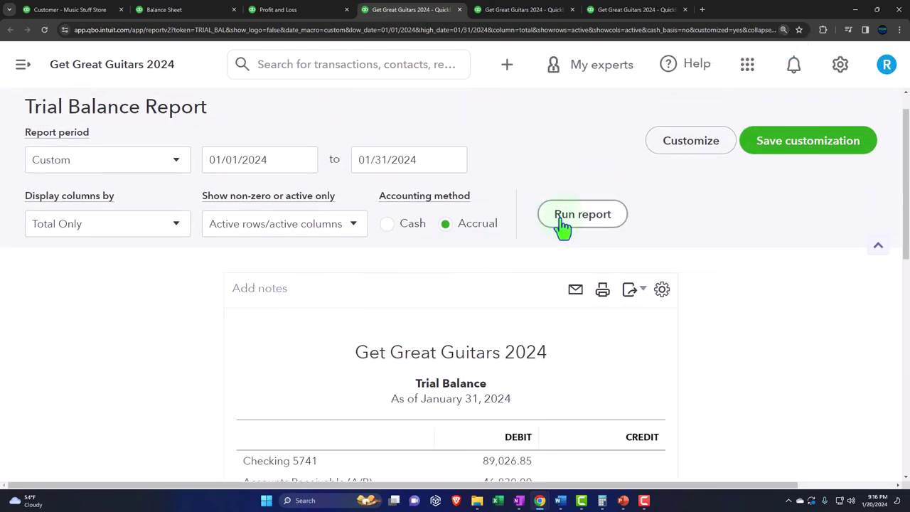
scroll(213, 315, "down", 3)
scroll(197, 316, "down", 2)
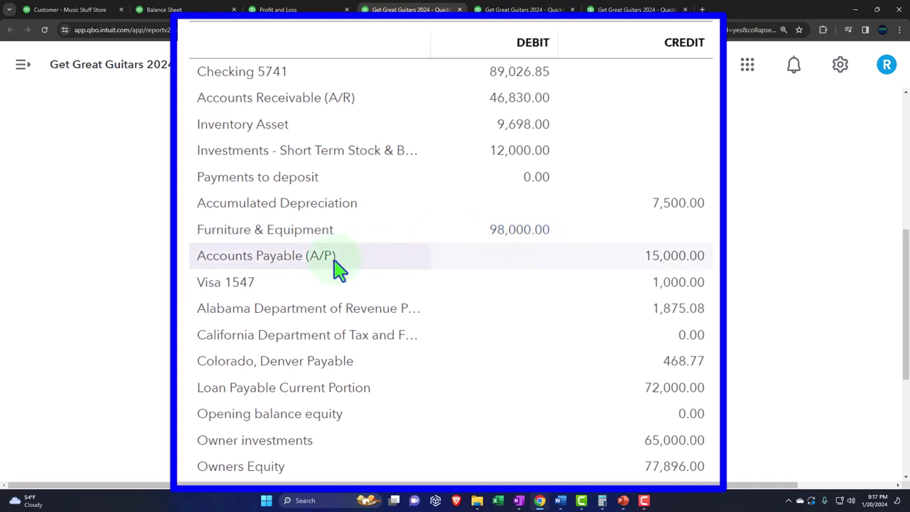
scroll(328, 260, "down", 2)
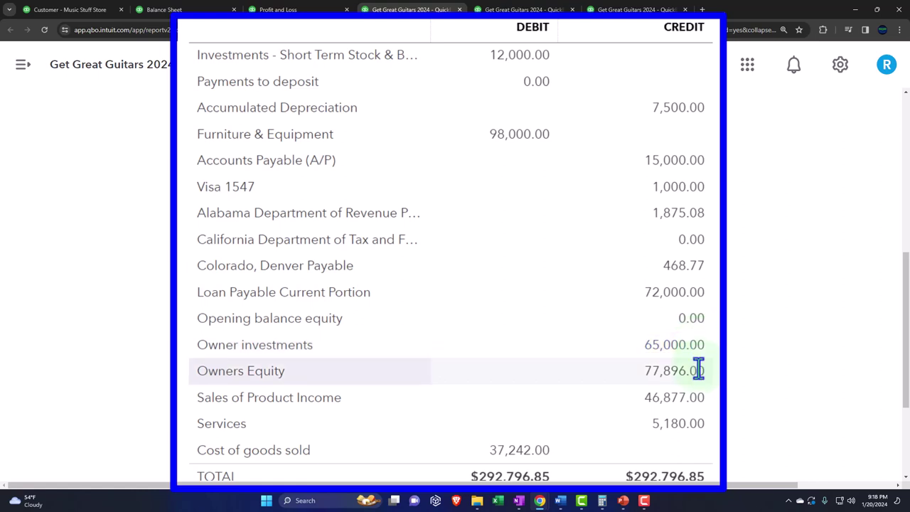
Calculate net income in Calculator as 46877 + 5180 - 37242 and keep the calculator on top of the report.
left_click(601, 500)
left_click(830, 201)
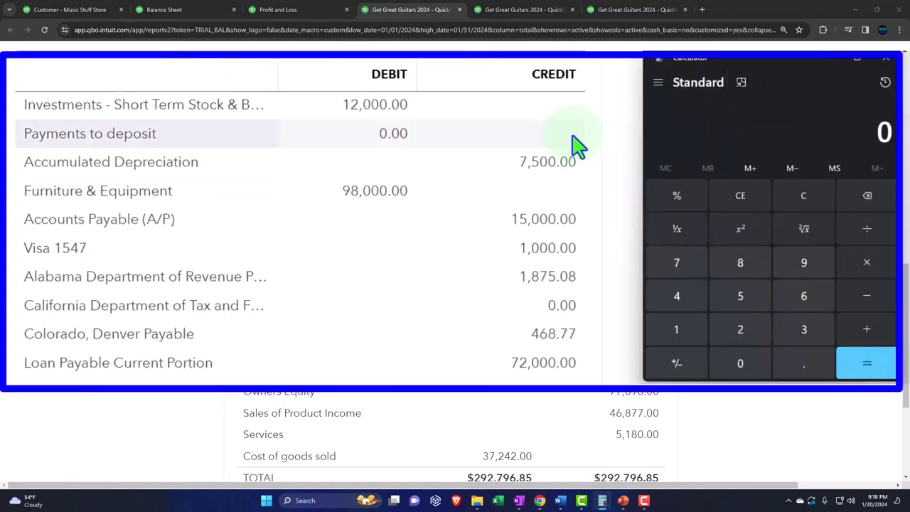
type("4")
type("6877+5180-3")
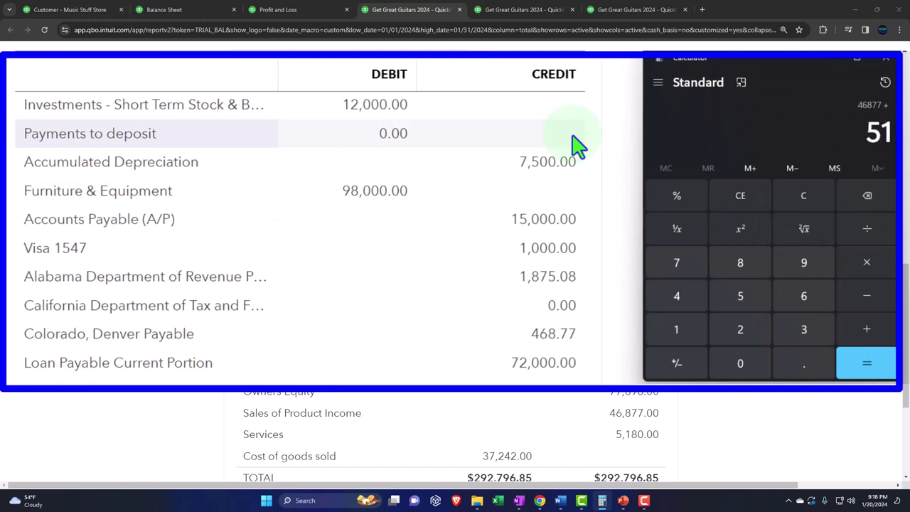
type("7242=")
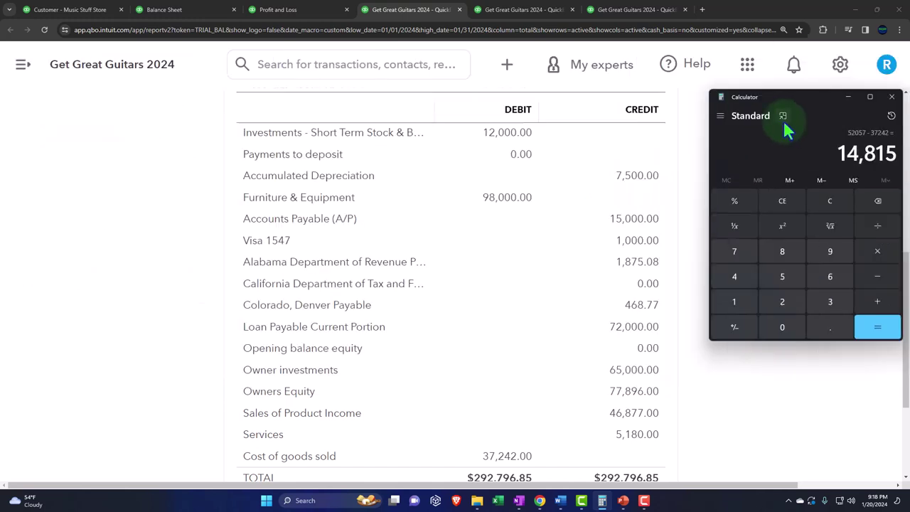
left_click(783, 119)
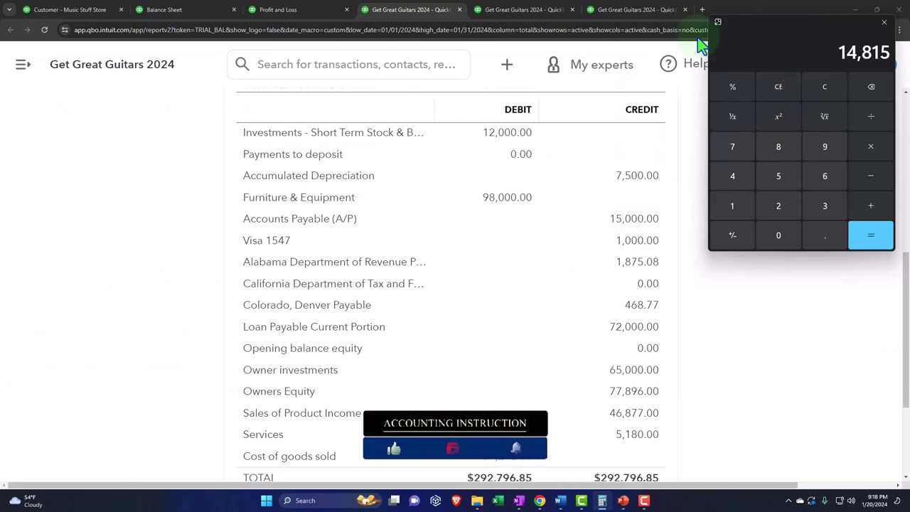
Compare the calculated net income with the Profit and Loss report, then return to the trial balance.
left_click(277, 10)
scroll(316, 277, "down", 4)
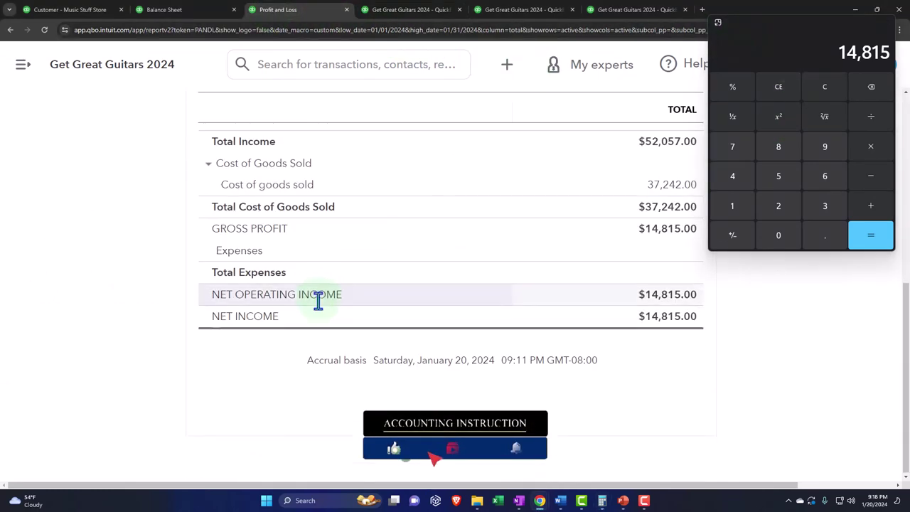
scroll(338, 315, "up", 1)
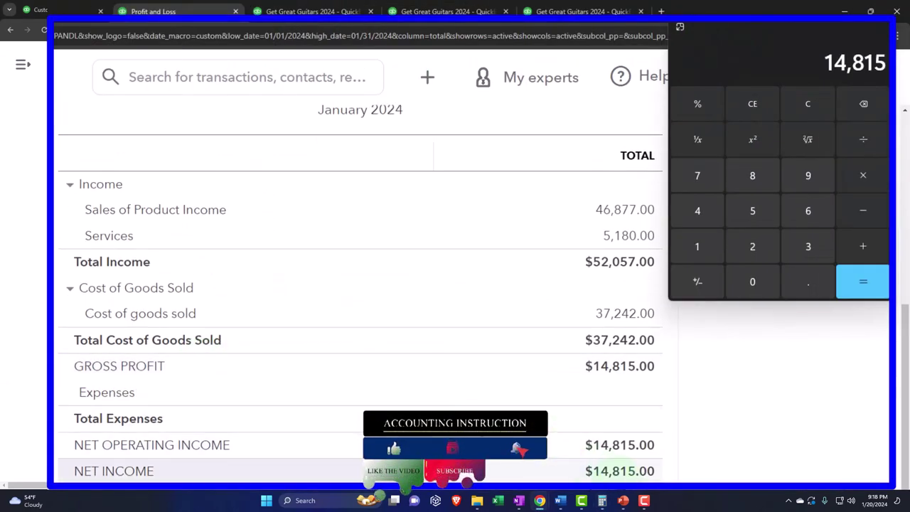
left_click(313, 11)
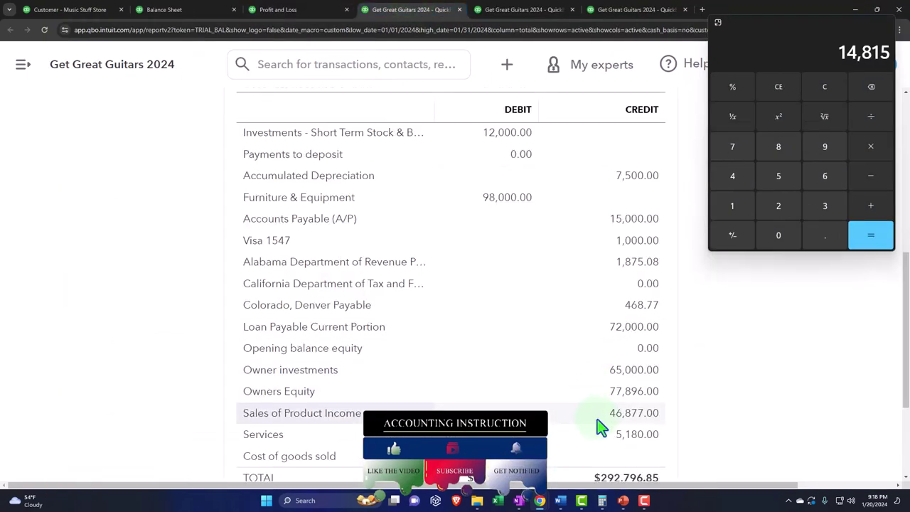
Add the Owners Equity balance of 77896 to the calculated net income.
left_click(874, 206)
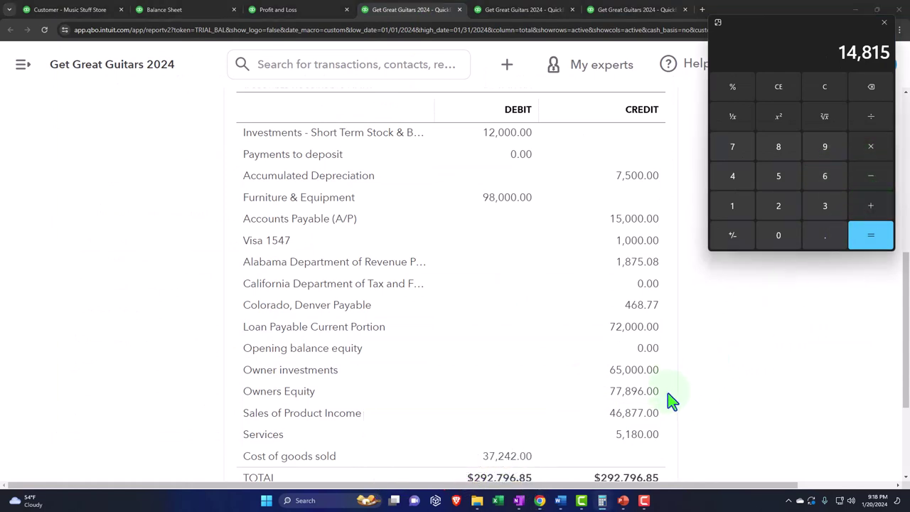
type("77896")
key("Return")
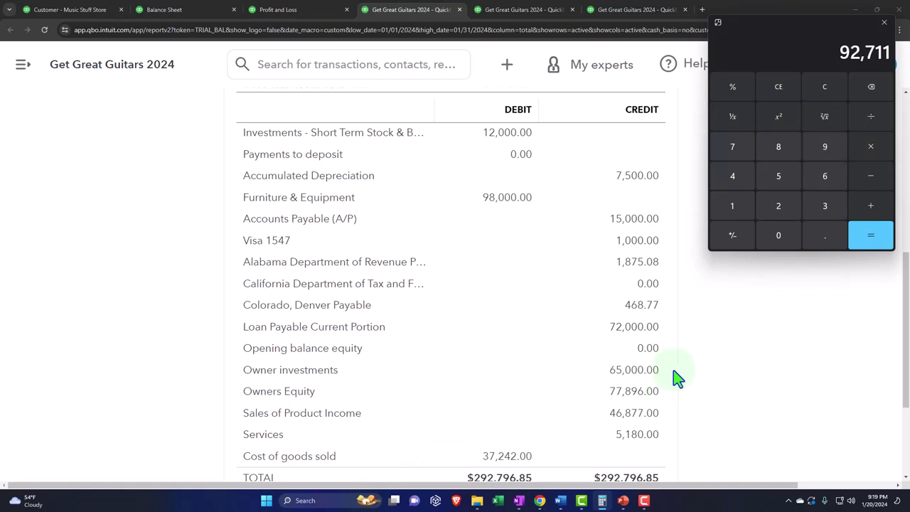
Rerun the Trial Balance for 01/01/2025 to 12/31/2025 and compare Owners Equity with the calculated sum.
scroll(323, 266, "up", 10)
left_click_drag(284, 197, 153, 185)
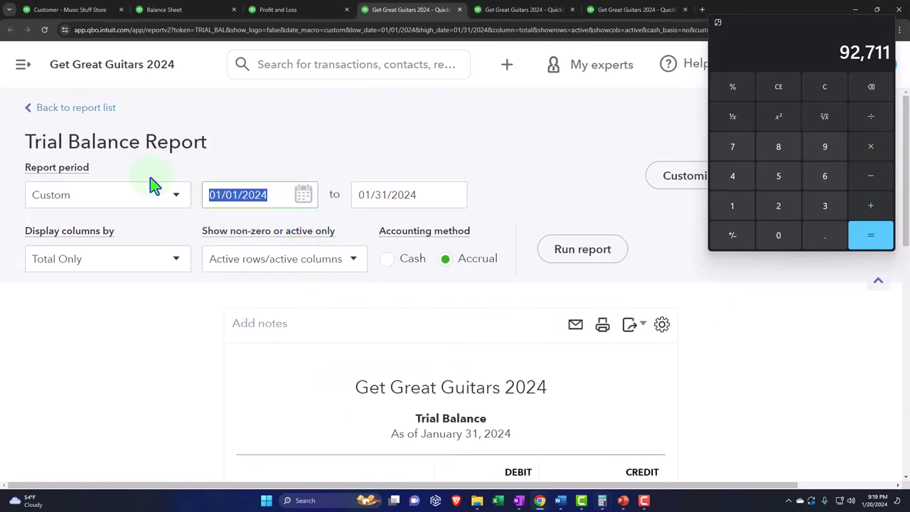
type("010125")
key("Tab")
type("1")
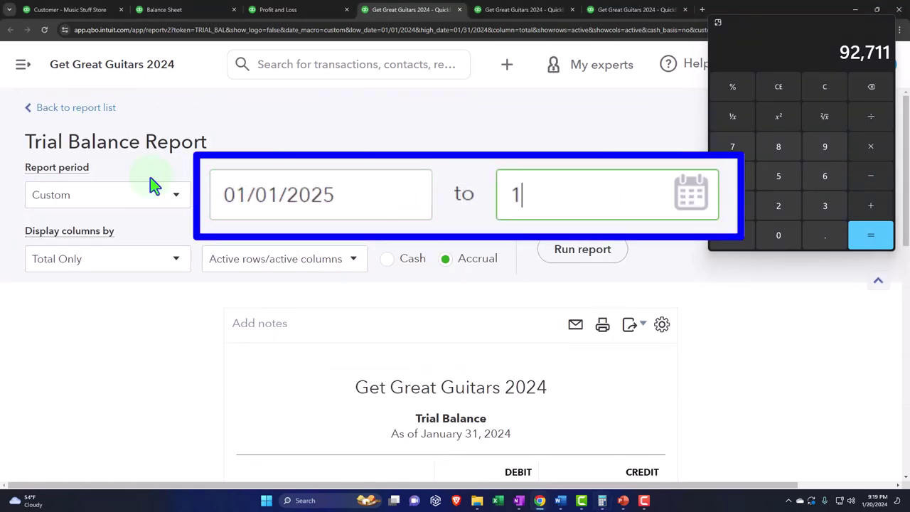
type("2/31/2025")
key("Tab")
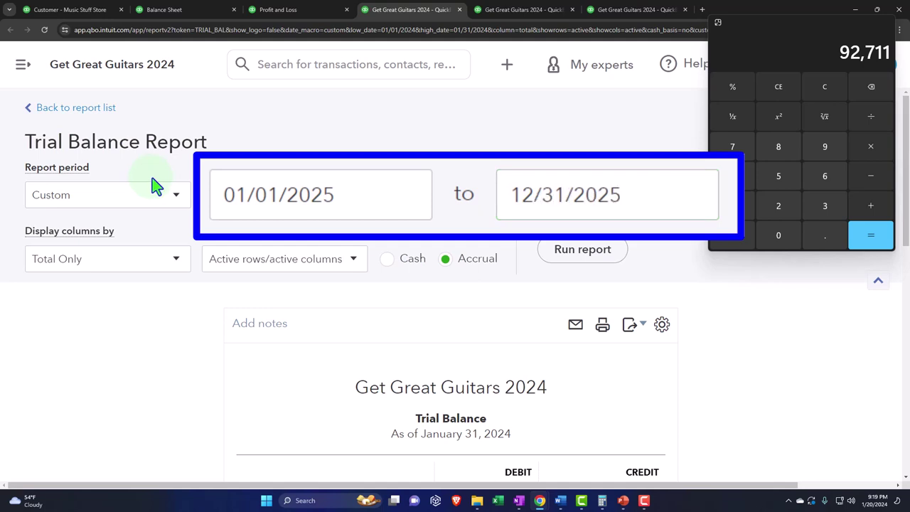
left_click(576, 250)
scroll(574, 253, "down", 5)
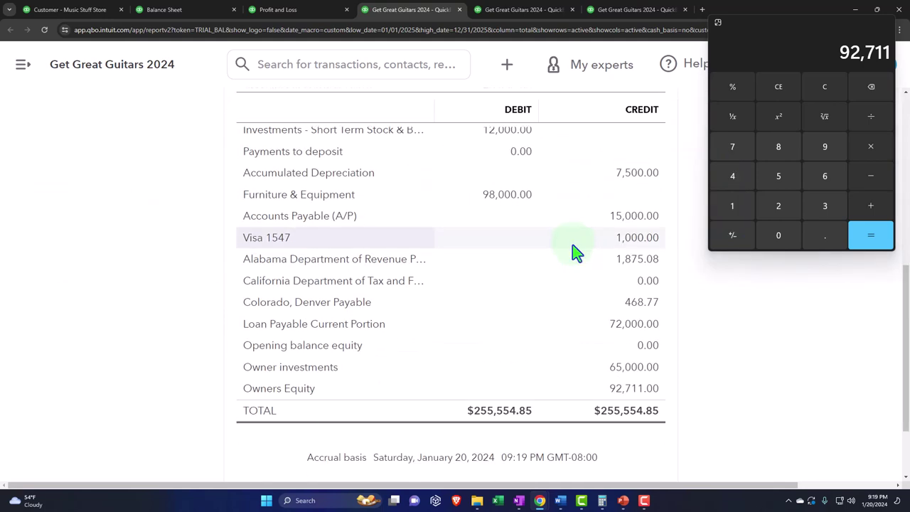
scroll(590, 284, "down", 1)
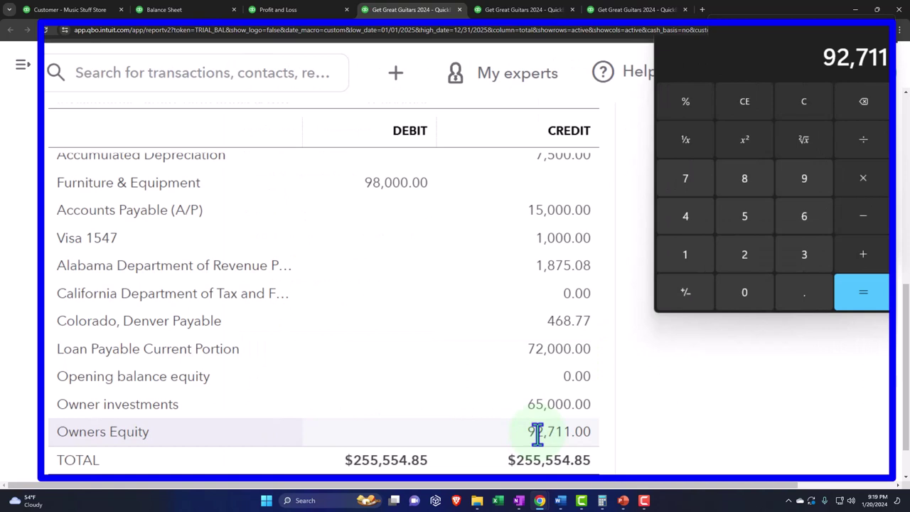